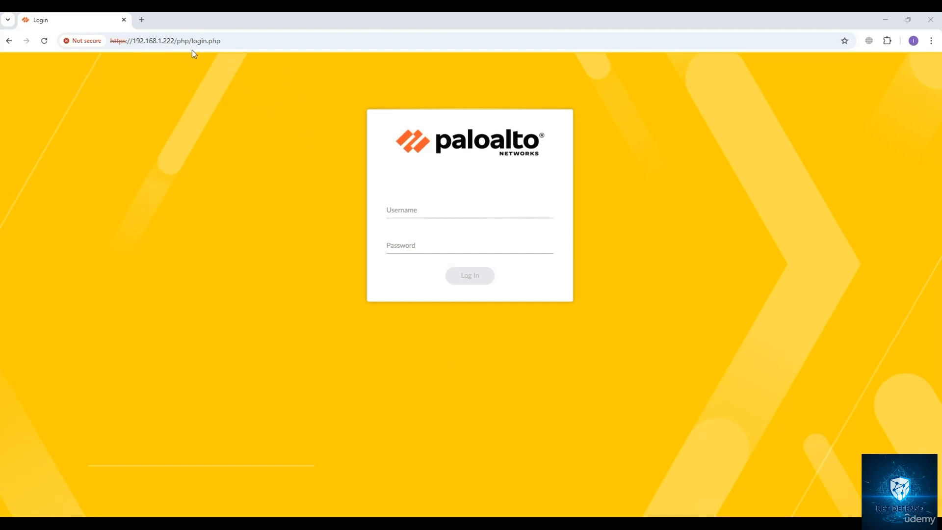
# Log in to the Panorama web interface as admin, entering the account password.
pyautogui.moveTo(146, 41); pyautogui.dragTo(195, 40)
pyautogui.click(209, 45)
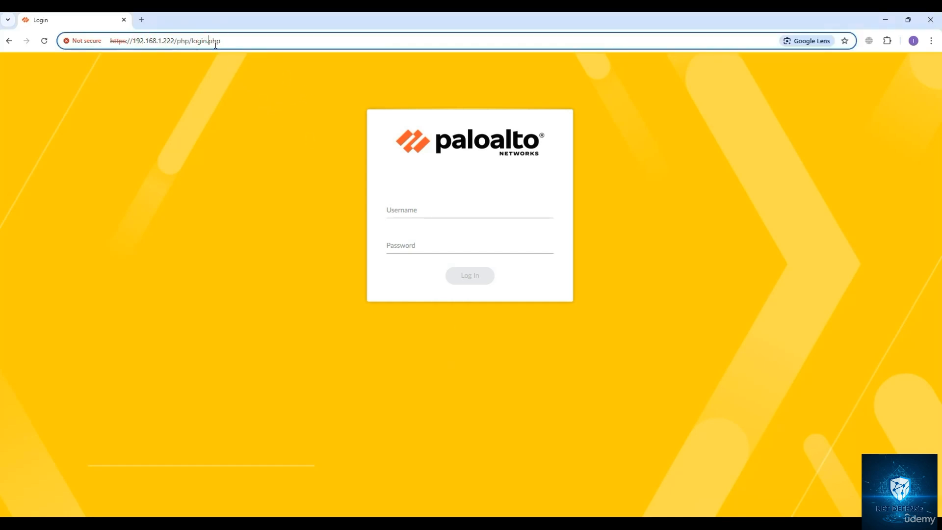
pyautogui.click(407, 210)
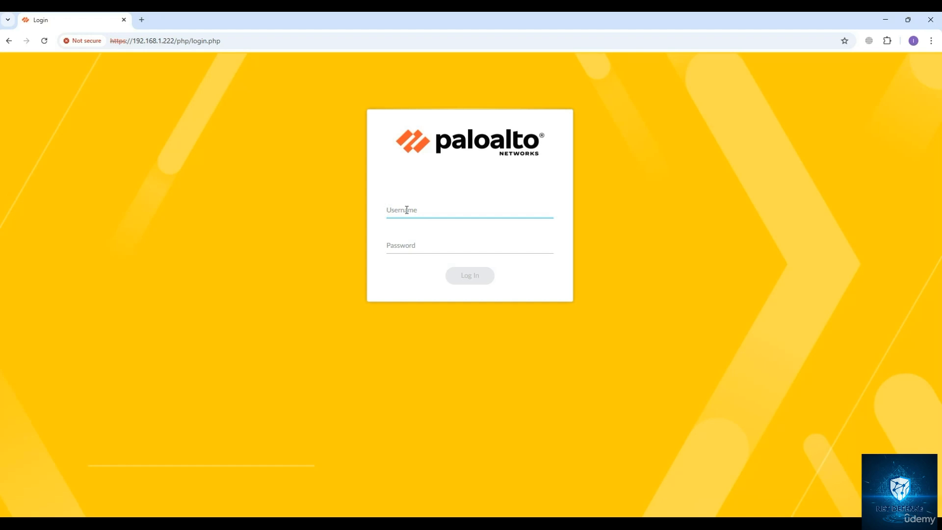
pyautogui.write('admin')
pyautogui.press('Tab')
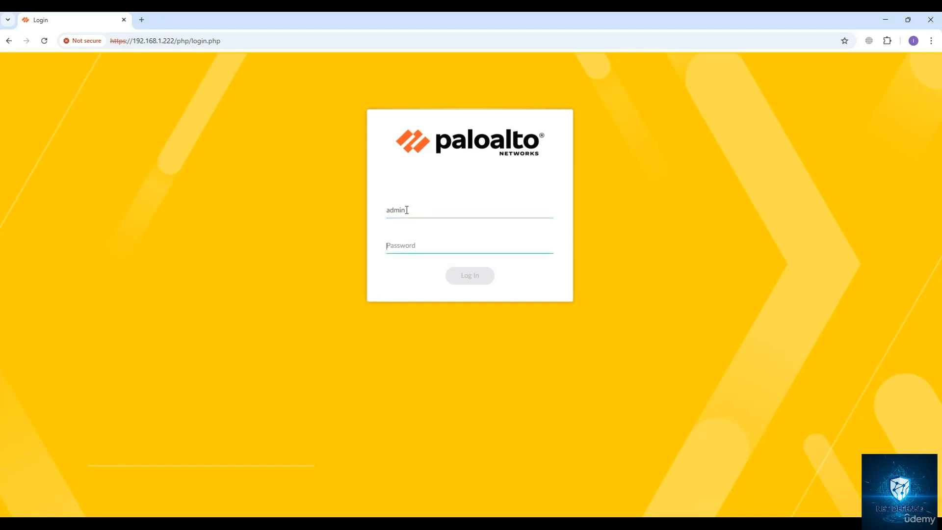
pyautogui.write('admin@1234')
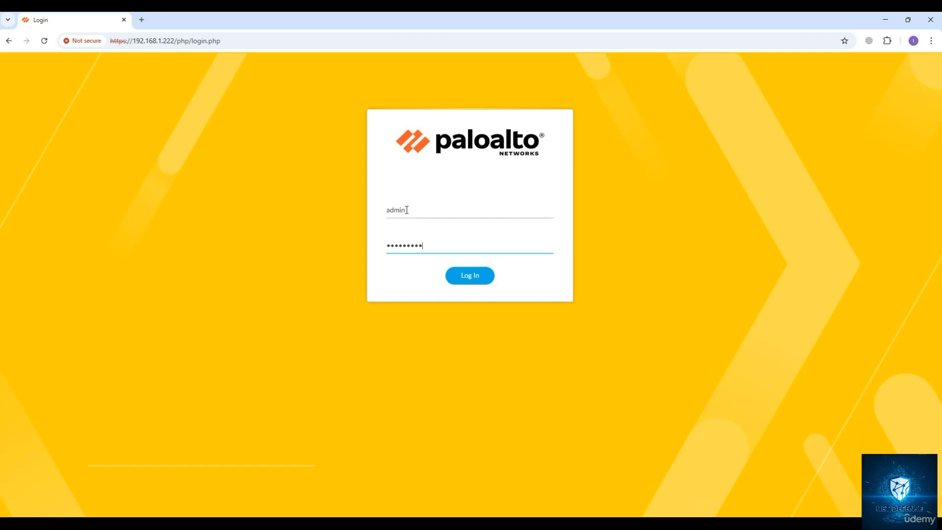
pyautogui.press('Return')
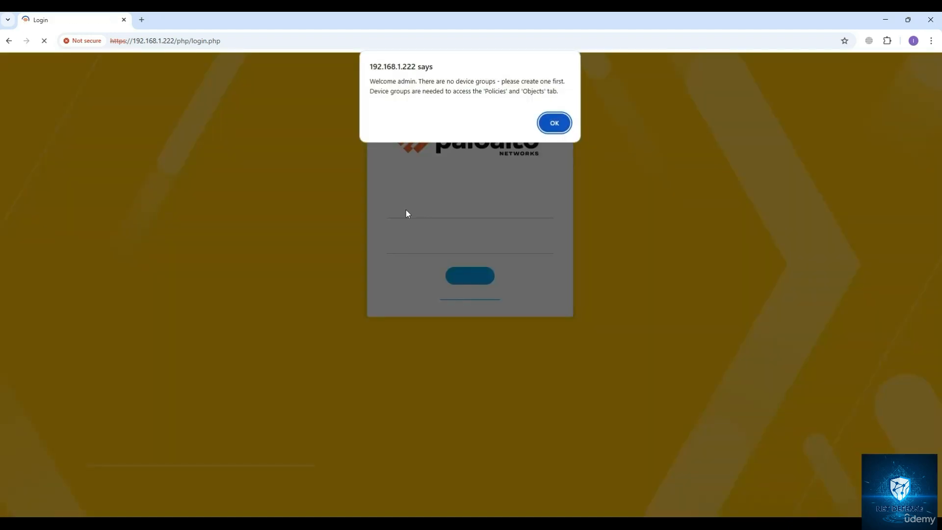
# Dismiss the device group notice and close the Welcome to Panorama 11.1 dialog.
pyautogui.click(550, 127)
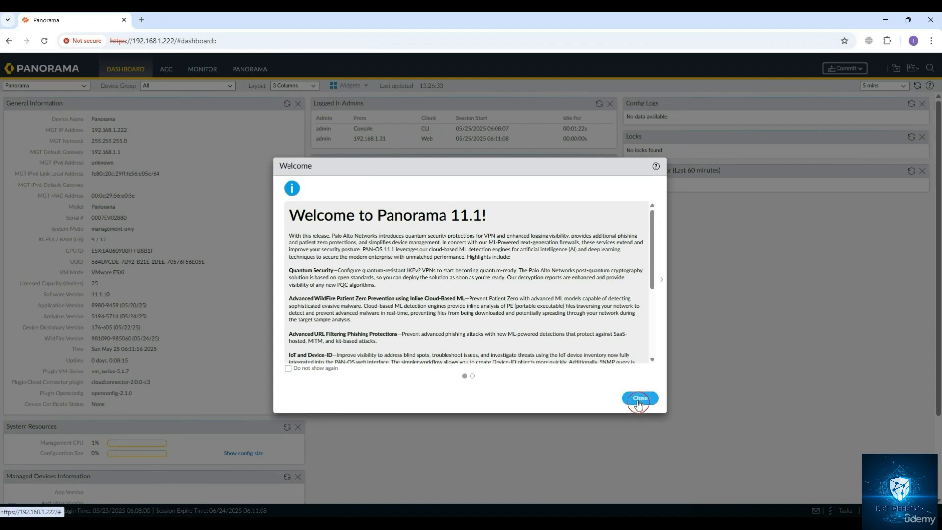
pyautogui.click(647, 398)
pyautogui.click(648, 398)
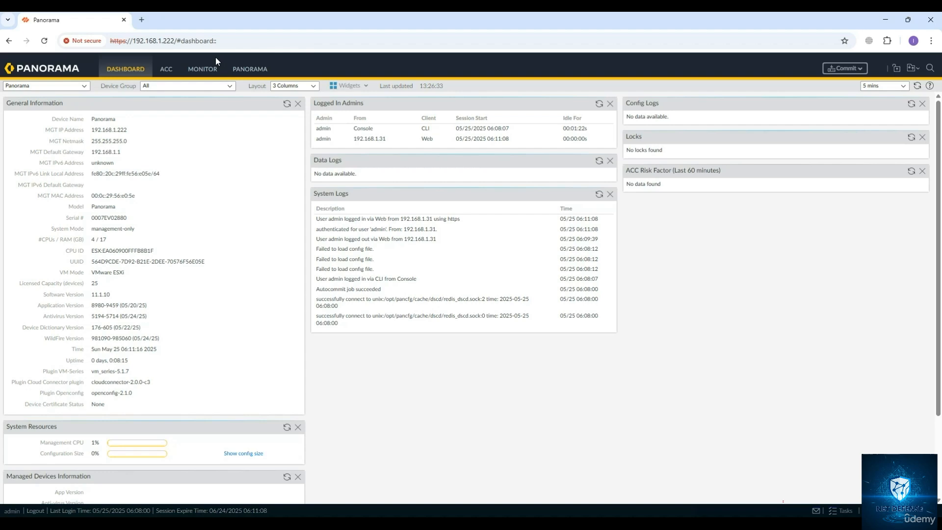
# Open the Panorama Dynamic Updates page and check for new content updates.
pyautogui.click(252, 72)
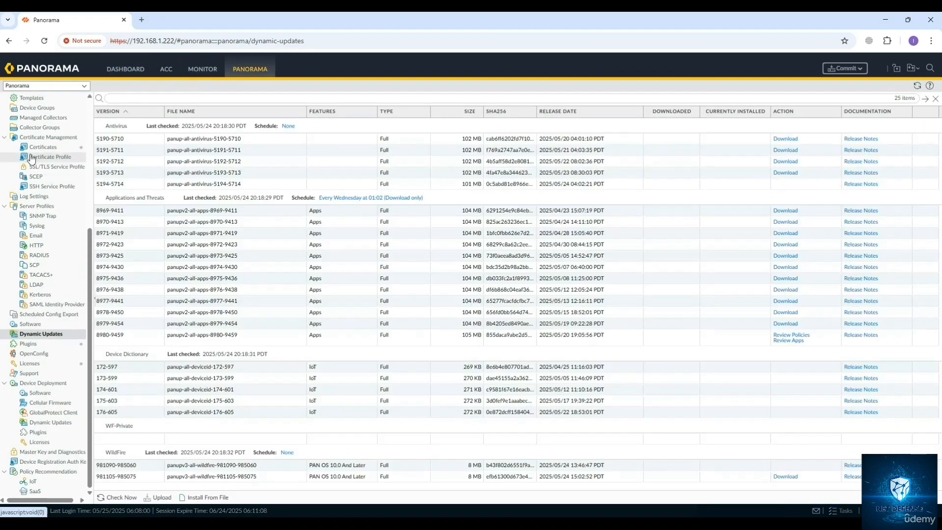
pyautogui.scroll(5, 58, 157)
pyautogui.click(27, 100)
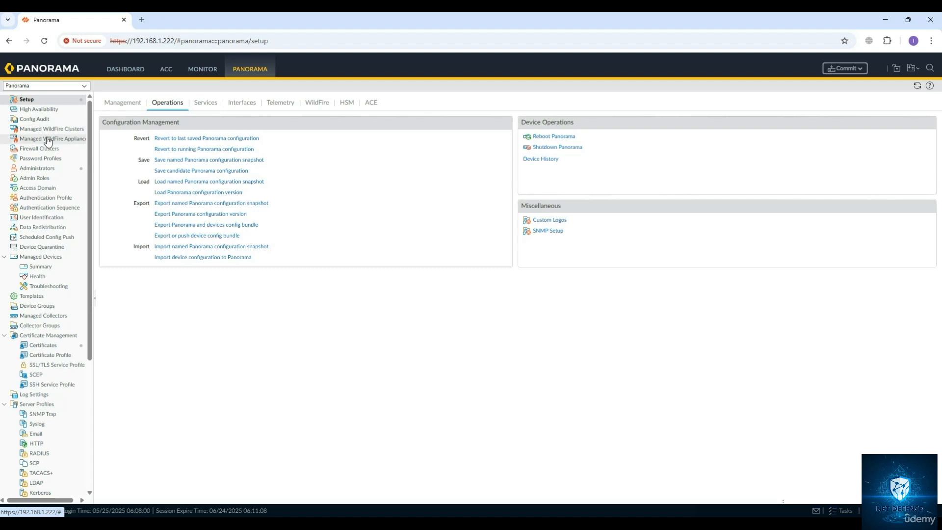
pyautogui.scroll(-4, 49, 142)
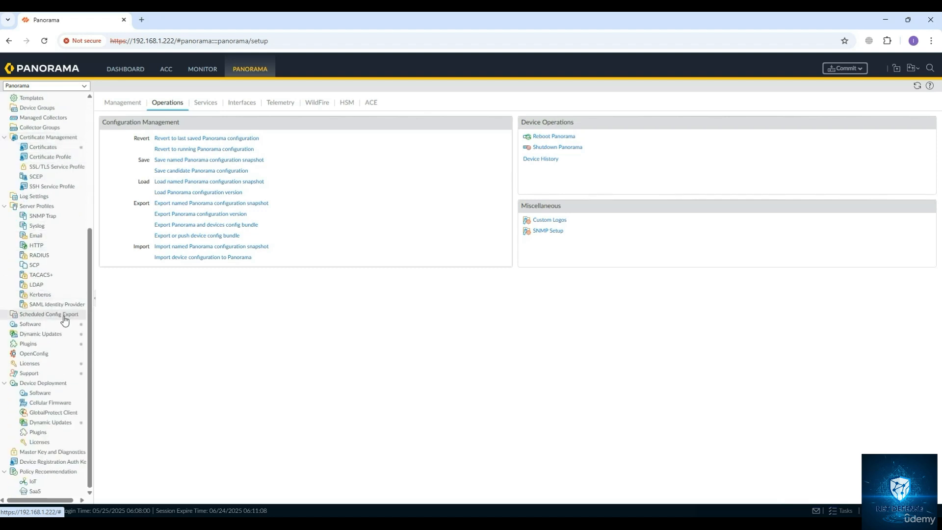
pyautogui.click(49, 324)
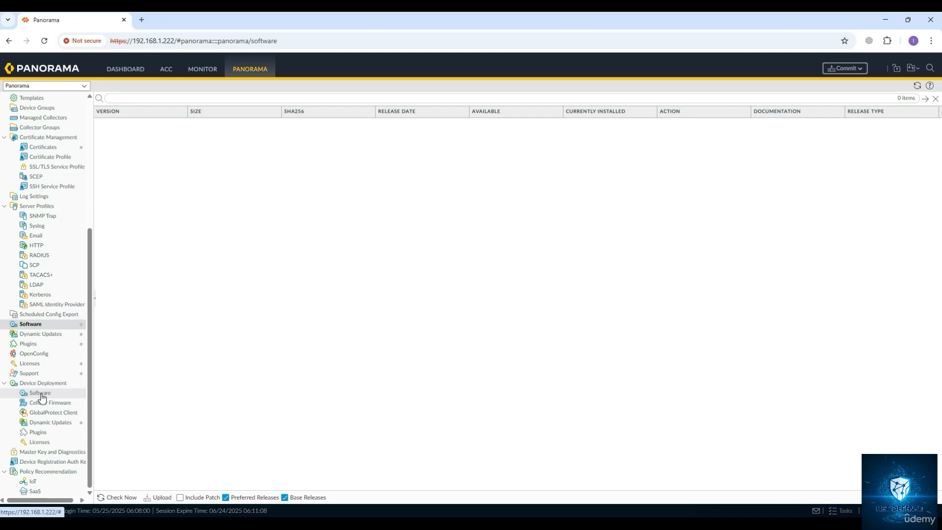
pyautogui.click(50, 334)
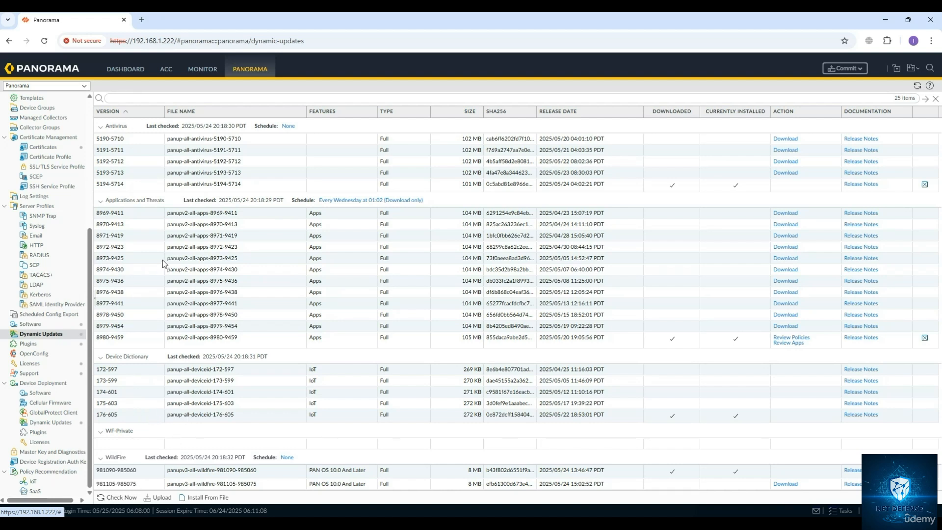
pyautogui.click(121, 497)
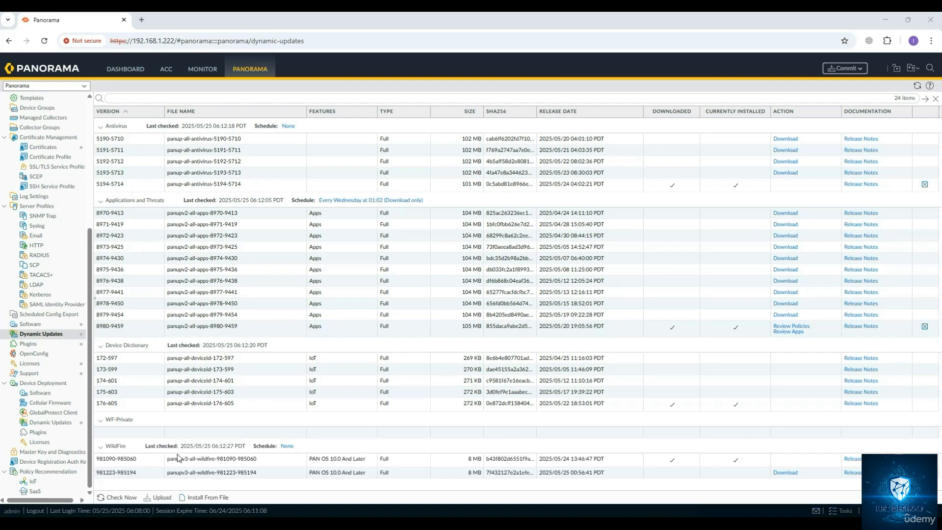
pyautogui.click(162, 498)
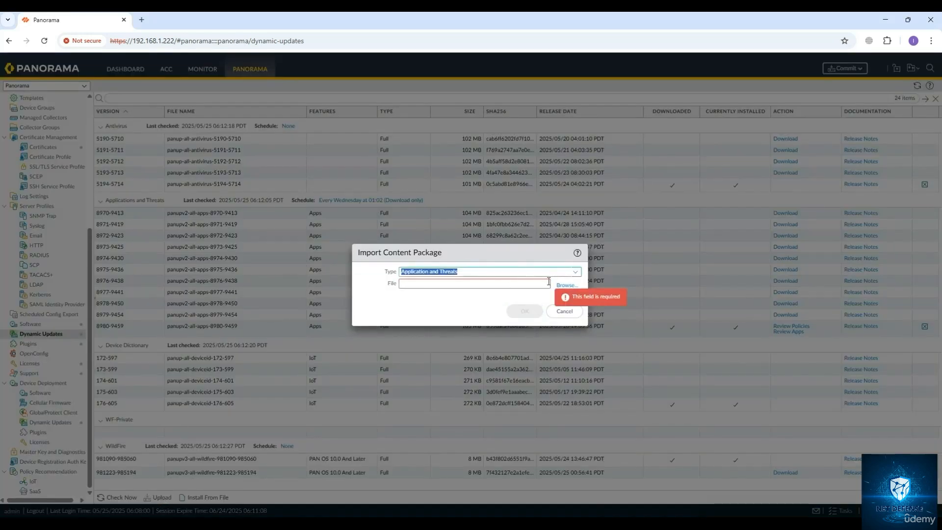
pyautogui.click(575, 272)
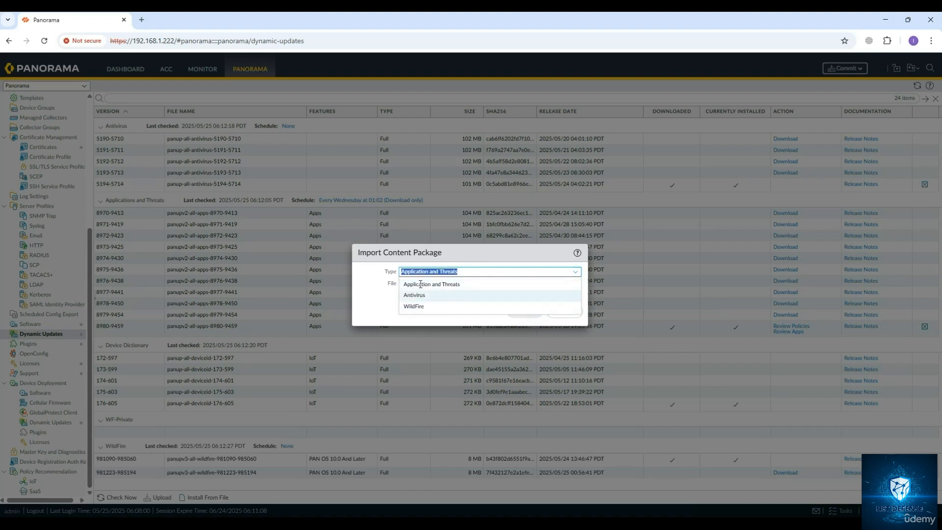
pyautogui.click(410, 309)
pyautogui.click(569, 286)
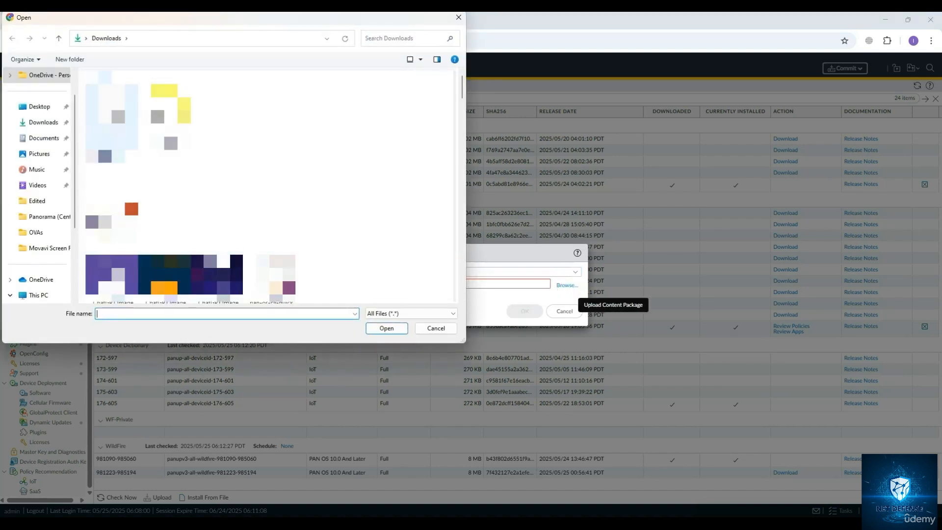
pyautogui.click(112, 117)
pyautogui.scroll(-2, 46, 274)
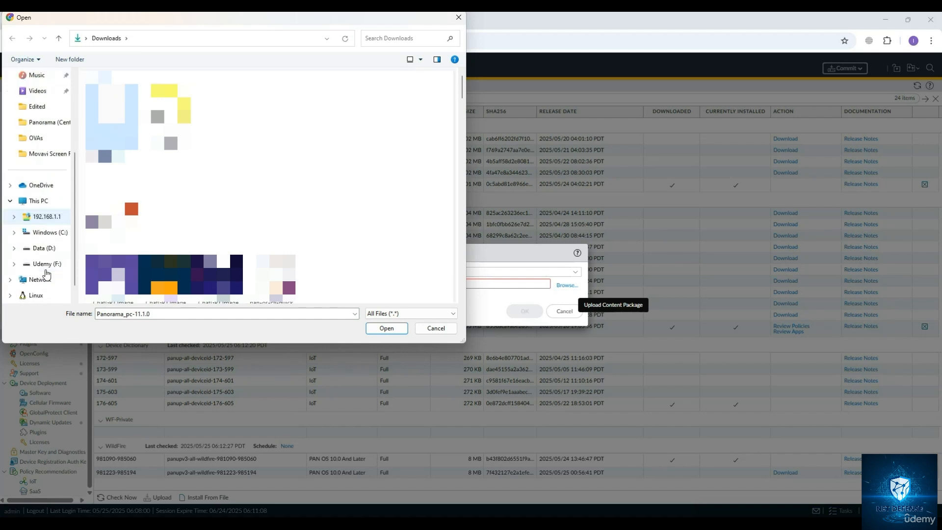
pyautogui.click(37, 138)
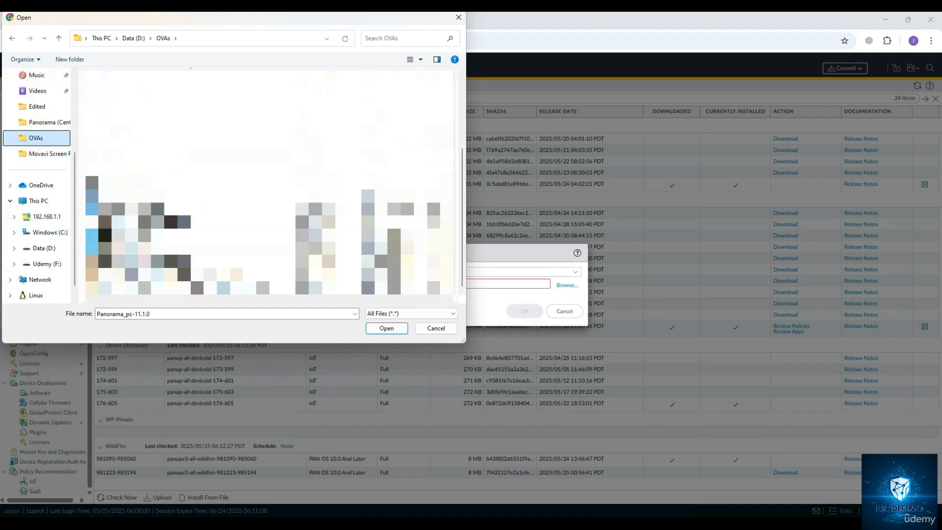
pyautogui.click(116, 222)
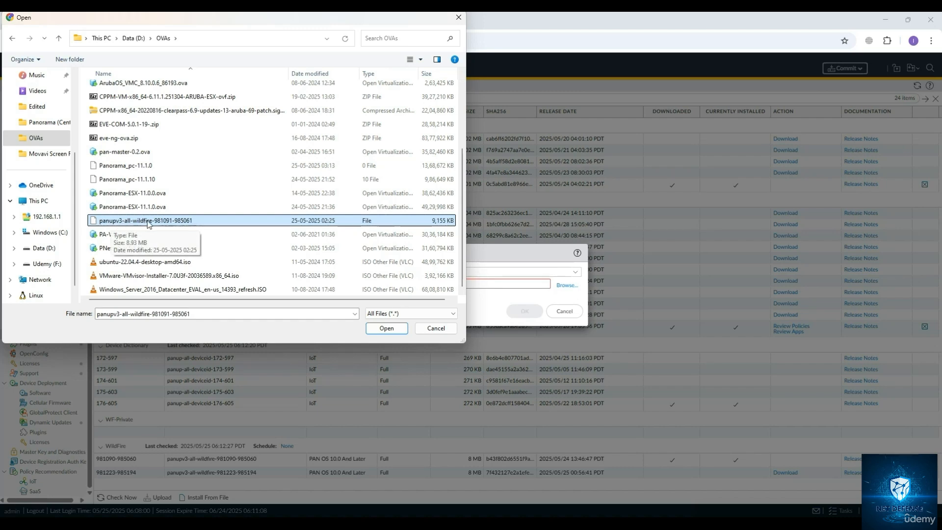
pyautogui.doubleClick(167, 224)
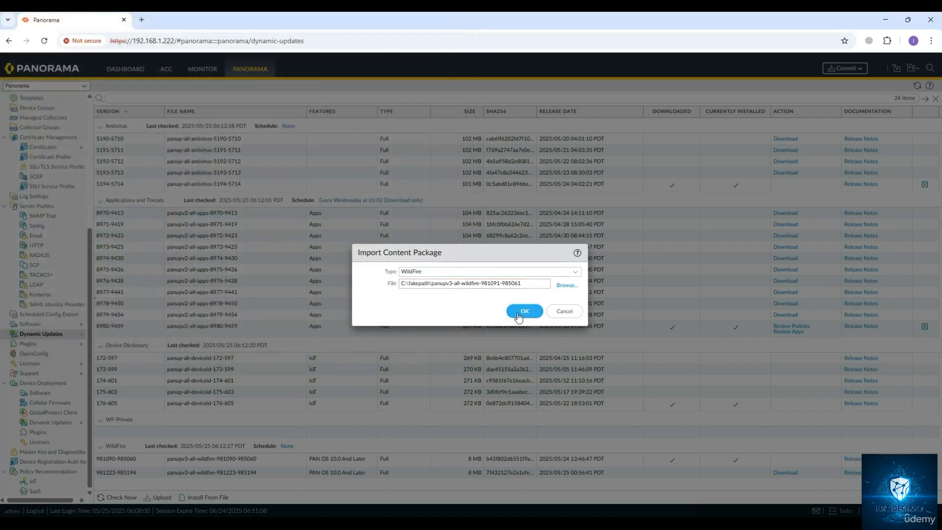
pyautogui.click(518, 314)
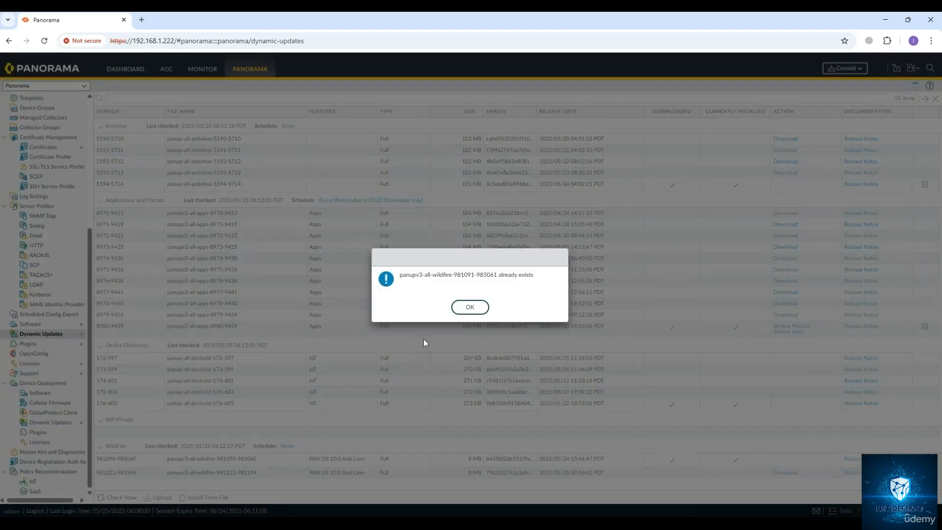
pyautogui.click(470, 307)
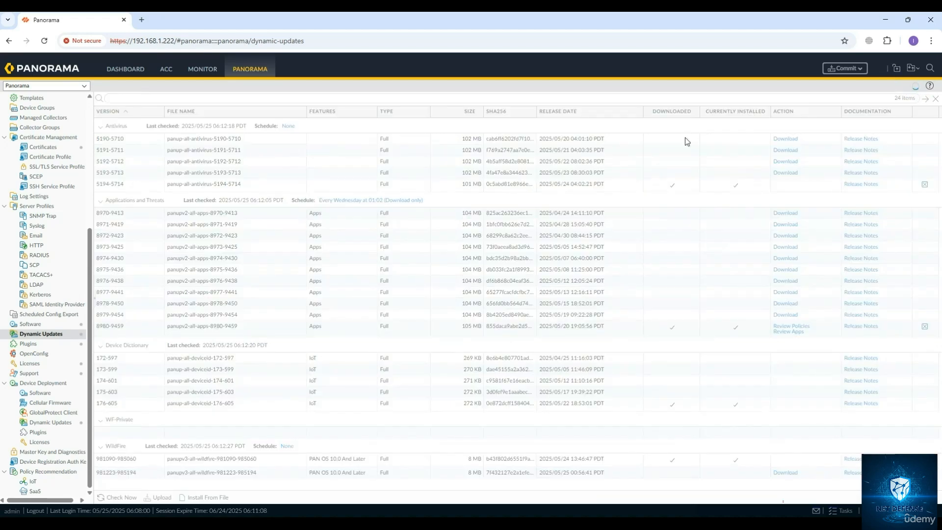
# Check for Panorama software updates and start importing a package of type Software, browsing for the file.
pyautogui.click(33, 325)
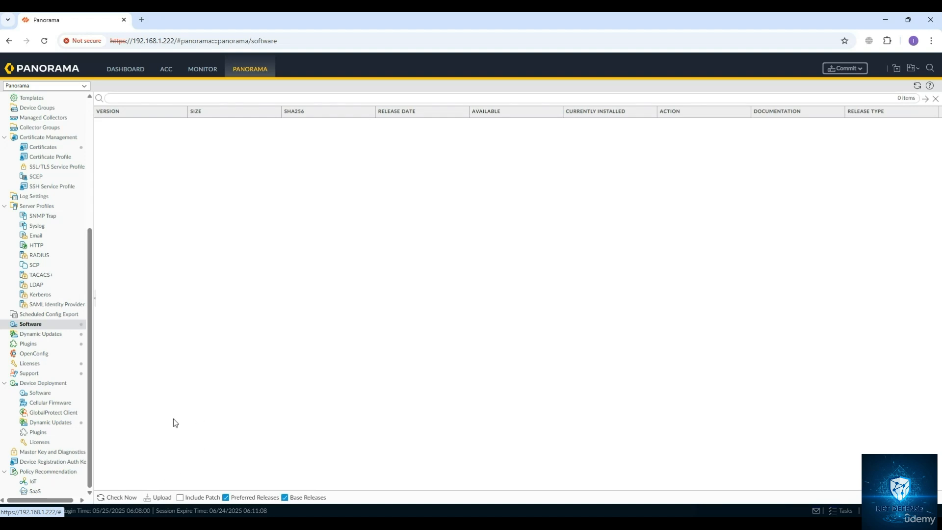
pyautogui.click(119, 498)
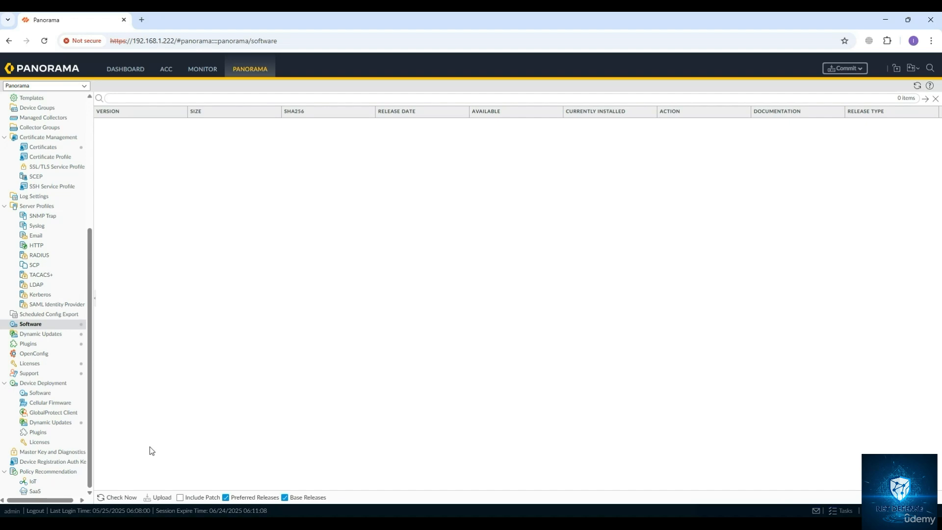
pyautogui.click(160, 497)
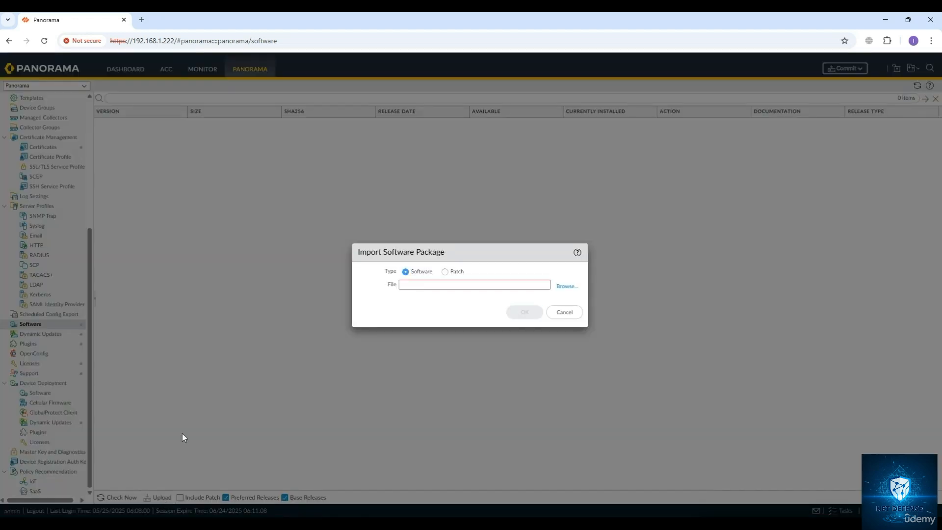
pyautogui.click(445, 271)
pyautogui.click(420, 277)
pyautogui.click(566, 286)
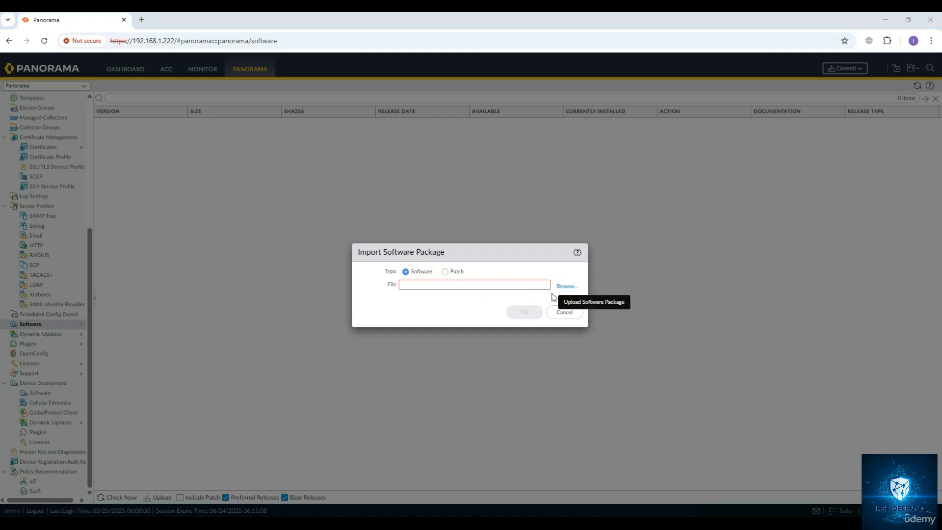
# Upload the Panorama_pc-11.1.10 software image from the OVAs folder and acknowledge the saved notice.
pyautogui.click(36, 154)
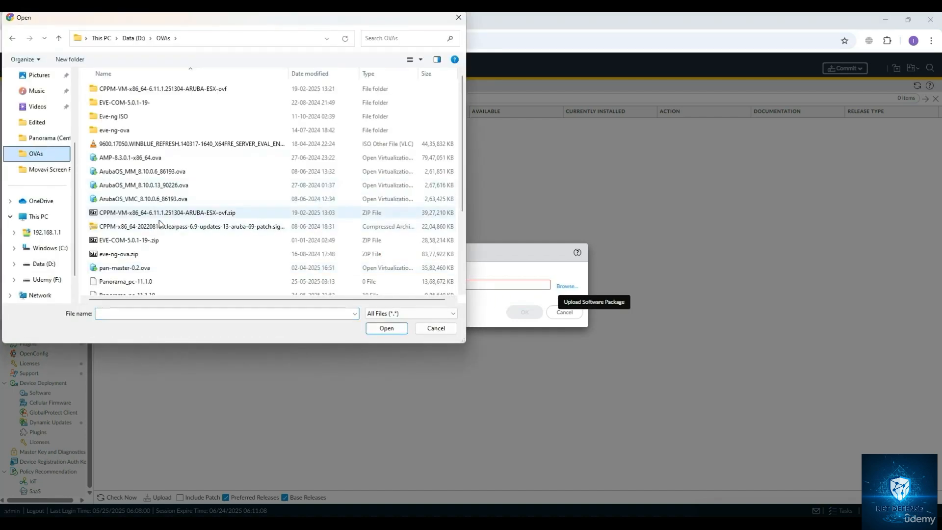
pyautogui.scroll(-1, 177, 269)
pyautogui.scroll(-1, 177, 269)
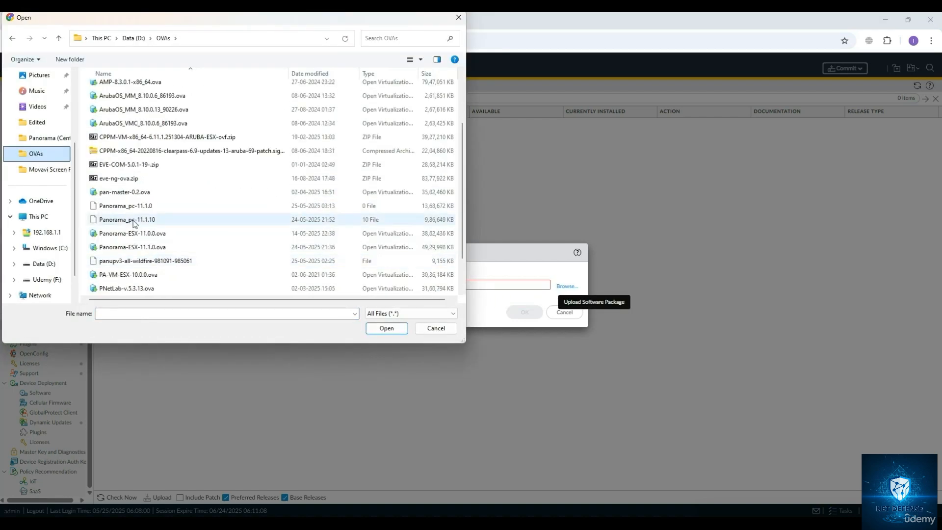
pyautogui.doubleClick(121, 221)
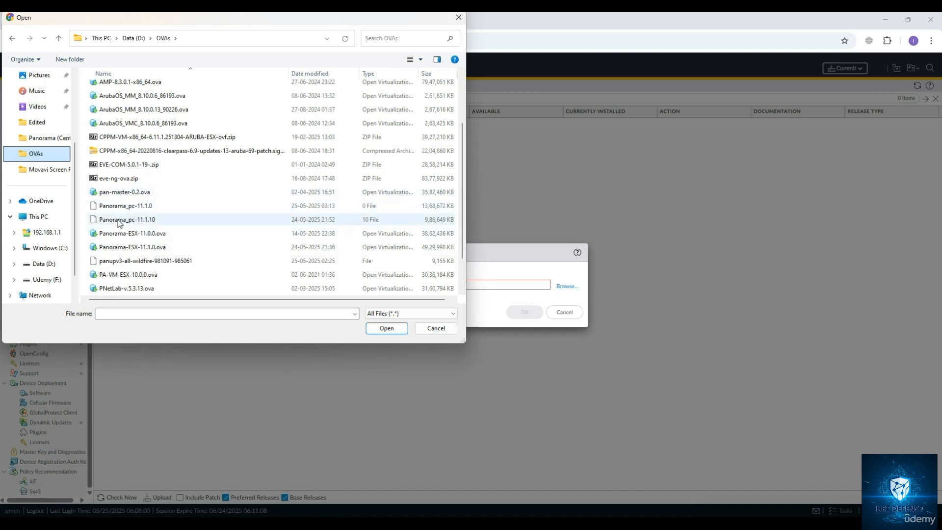
pyautogui.click(513, 317)
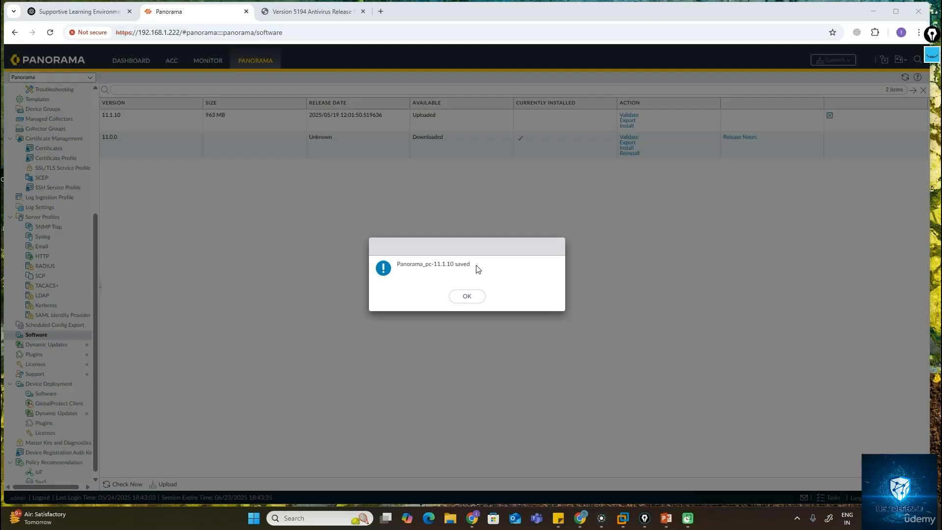
pyautogui.moveTo(406, 265); pyautogui.dragTo(462, 266)
pyautogui.click(412, 273)
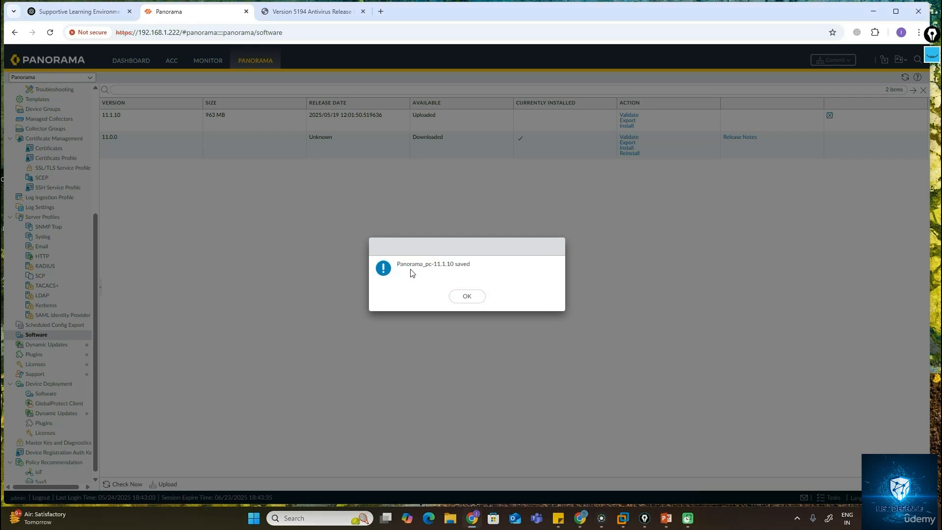
pyautogui.click(467, 297)
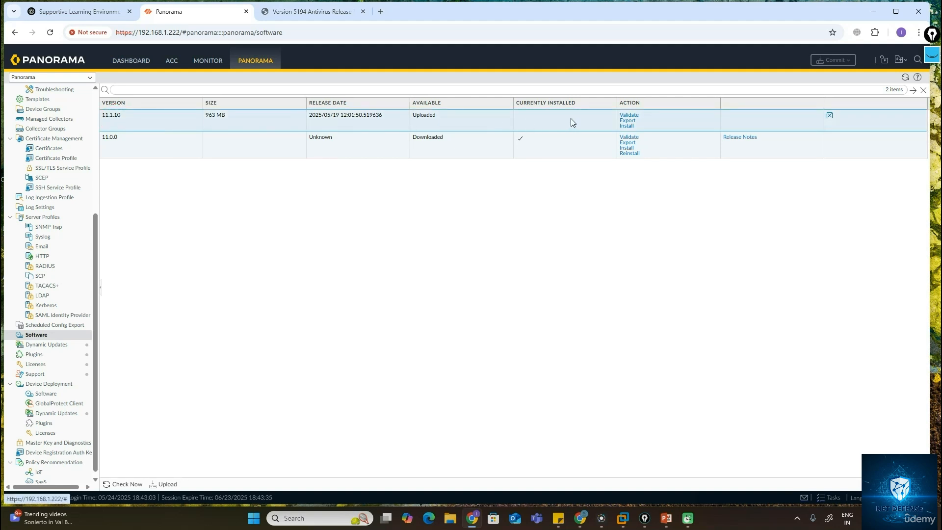
# Install software version 11.1.10, accepting the feature release upgrade warning.
pyautogui.click(168, 147)
pyautogui.click(626, 126)
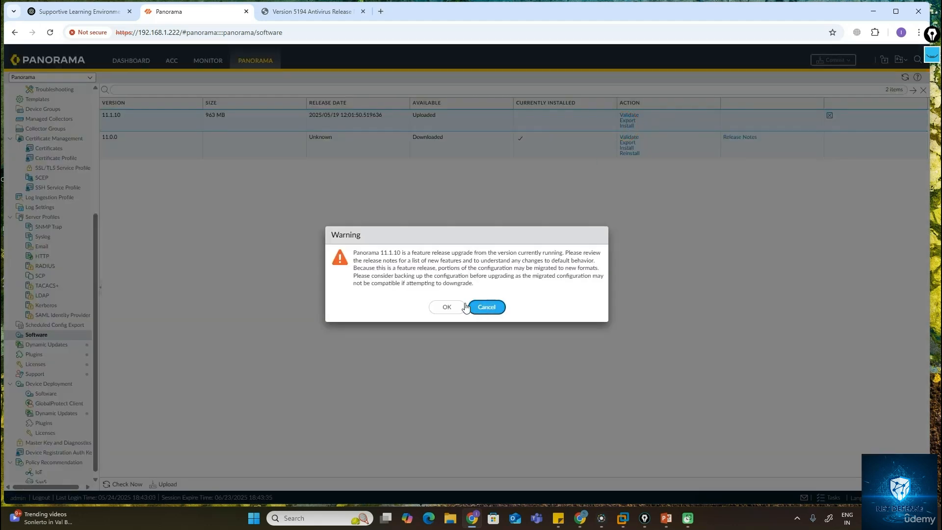
pyautogui.click(444, 308)
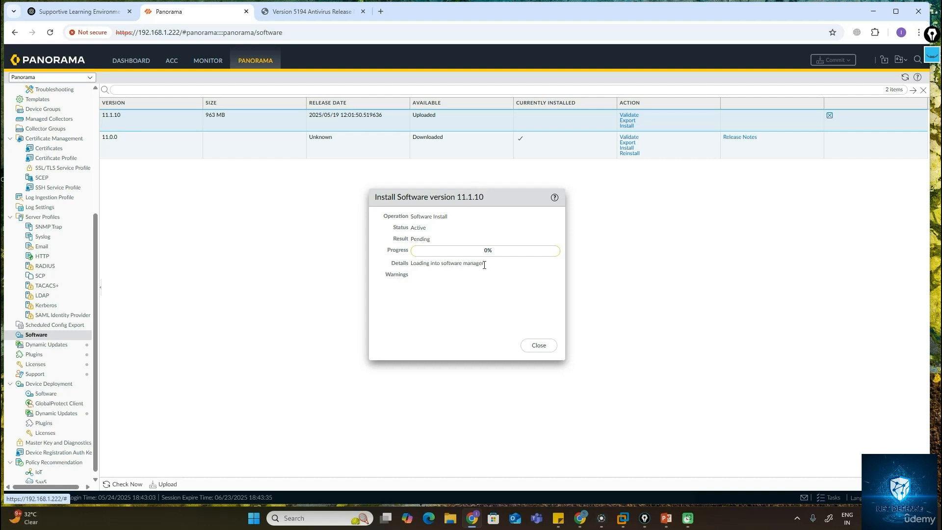
pyautogui.moveTo(484, 265); pyautogui.dragTo(442, 273)
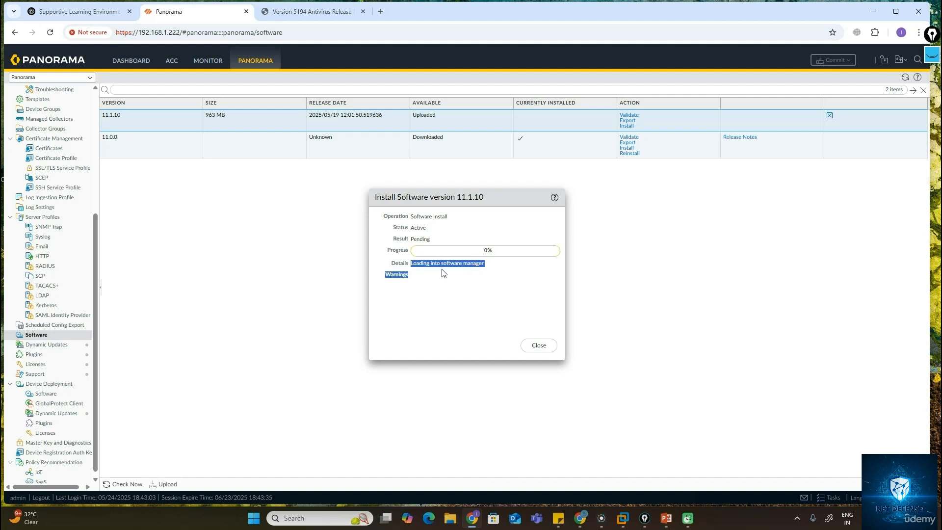
# Read the error details of the failed 11.1.10 software install and close the install dialog.
pyautogui.click(443, 281)
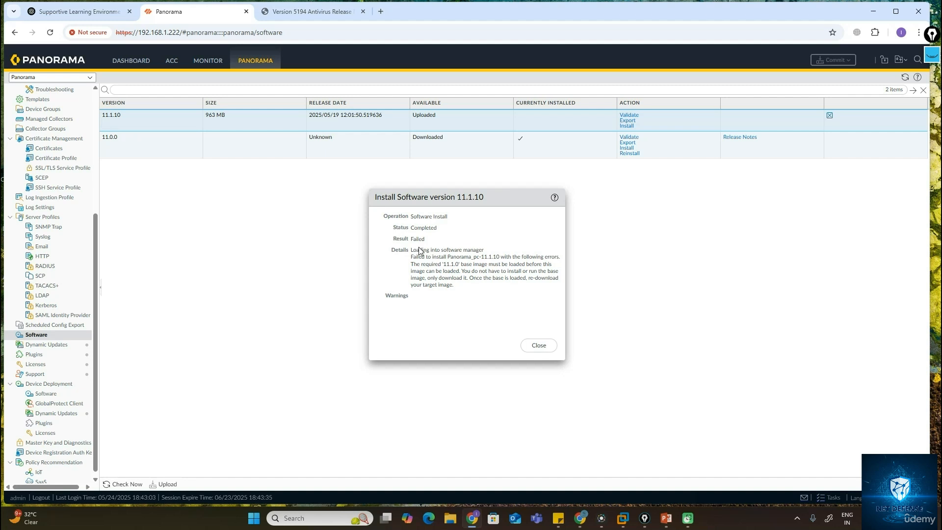
pyautogui.moveTo(416, 216); pyautogui.dragTo(474, 248)
pyautogui.moveTo(418, 257); pyautogui.dragTo(470, 258)
pyautogui.moveTo(411, 264); pyautogui.dragTo(453, 284)
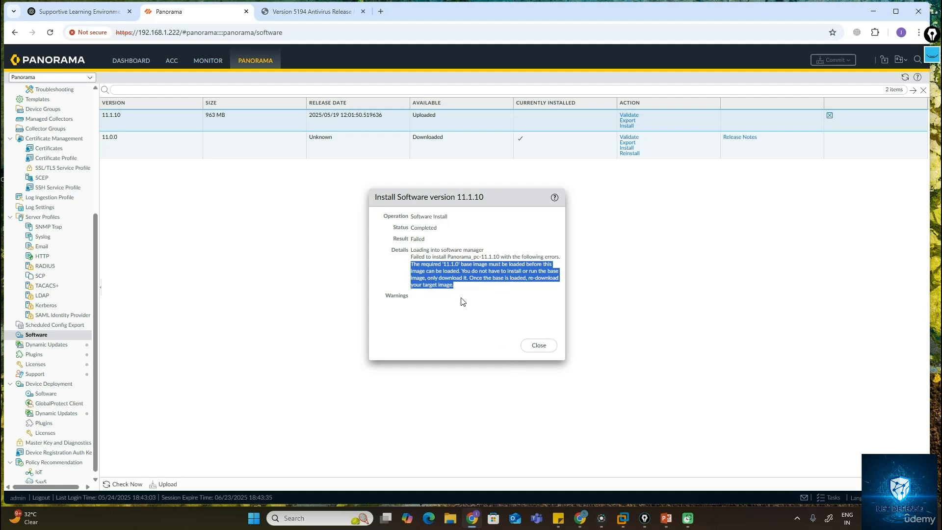
pyautogui.click(112, 152)
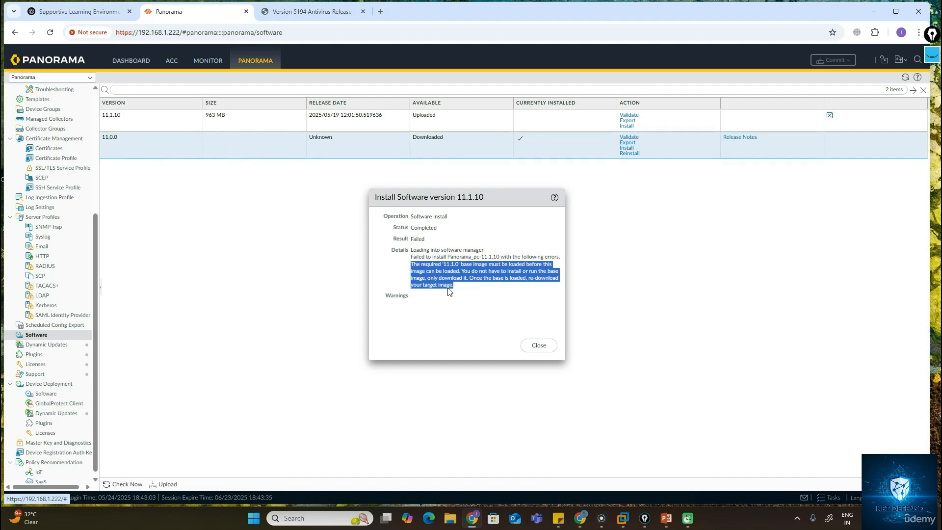
pyautogui.click(539, 345)
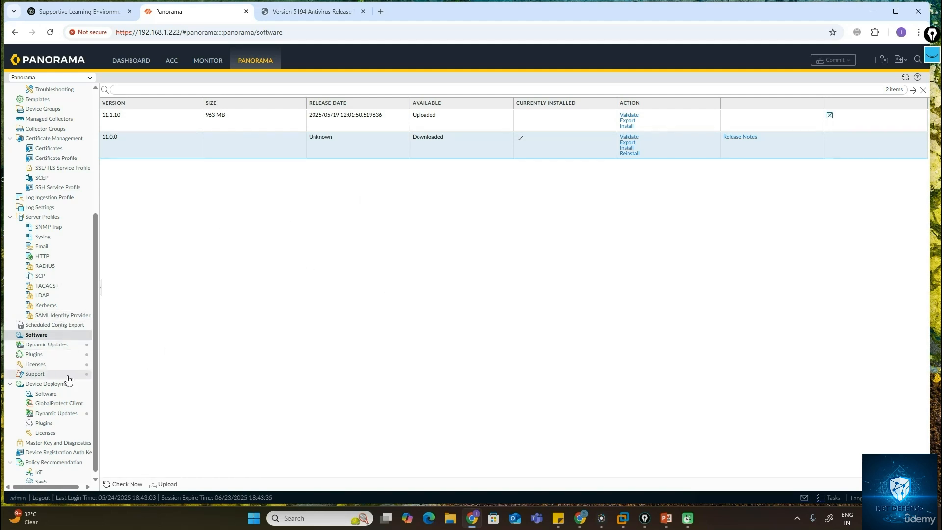
# Install the downloaded antivirus content update 5194-5714 from Dynamic Updates.
pyautogui.click(55, 345)
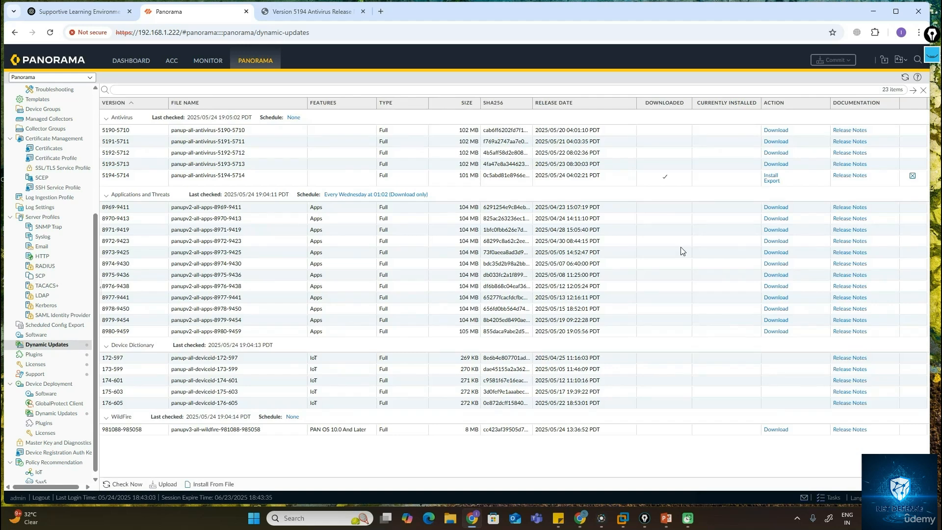
pyautogui.click(770, 178)
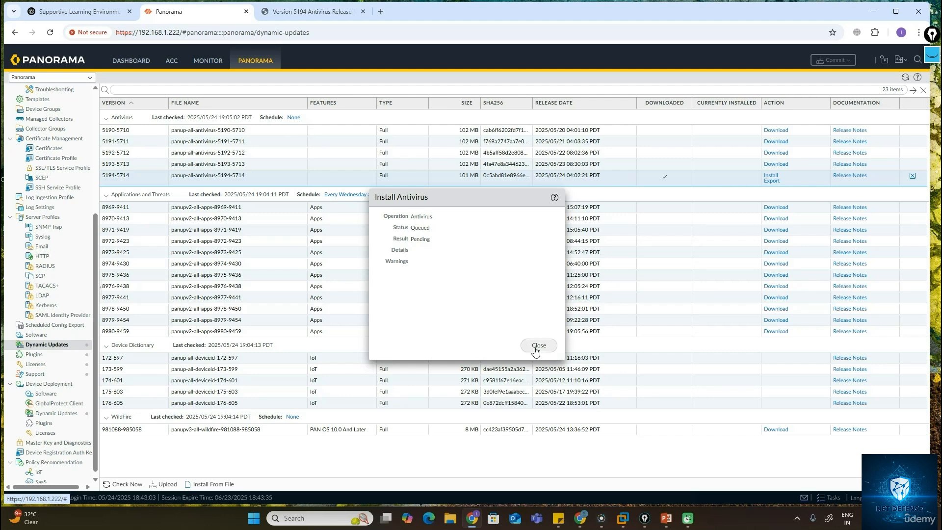
pyautogui.click(537, 346)
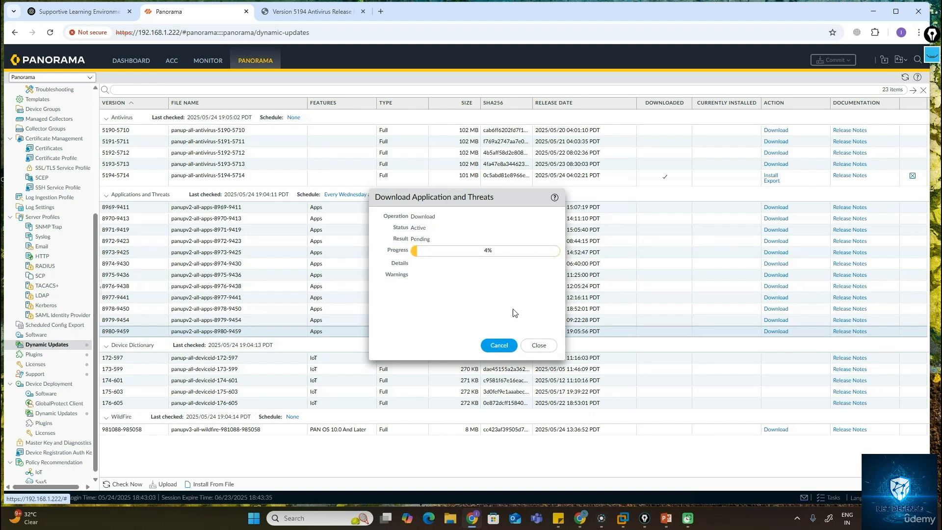
# Close the application download progress dialog and download the latest WildFire content update.
pyautogui.click(539, 345)
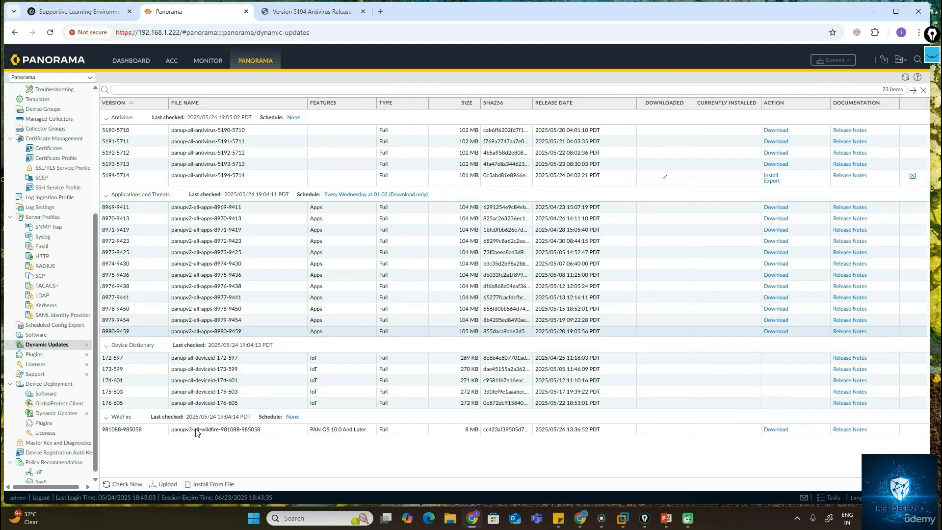
pyautogui.click(773, 432)
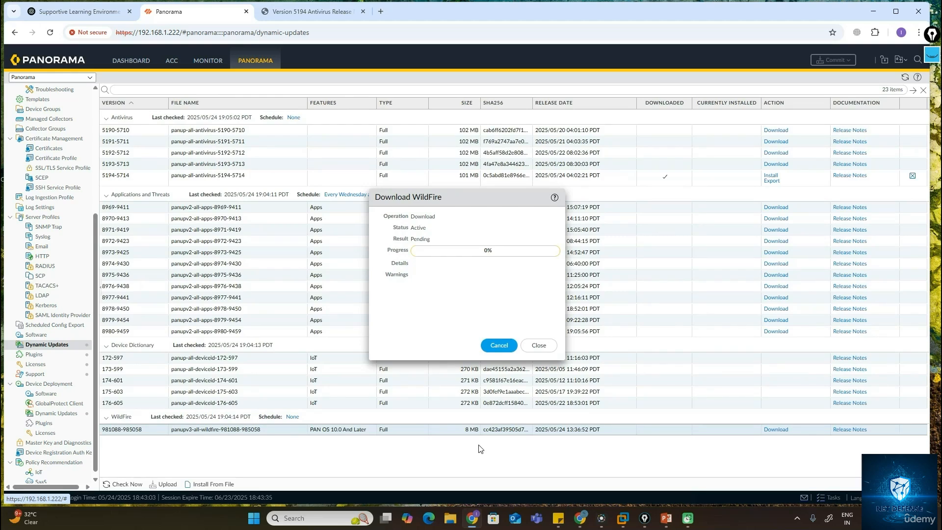
pyautogui.click(534, 346)
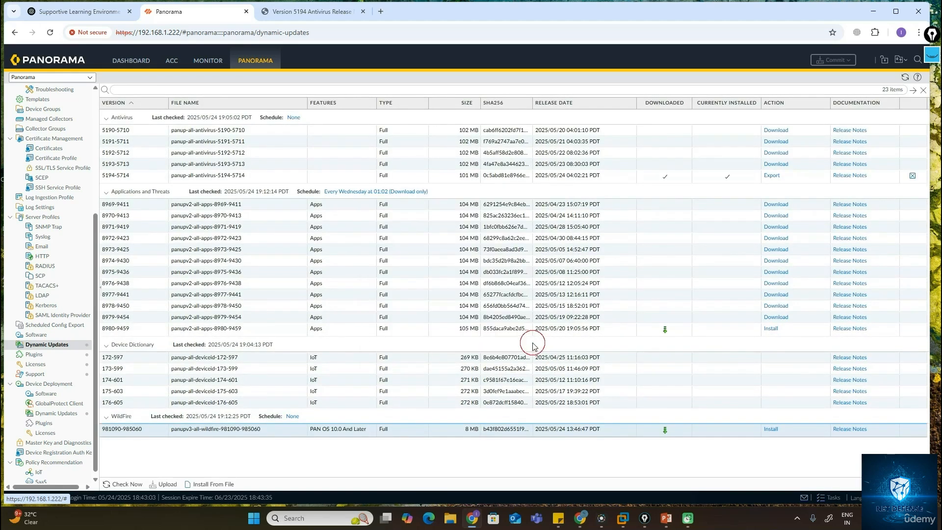
# Switch between the Software and Dynamic Updates pages to refresh the update listings.
pyautogui.click(36, 335)
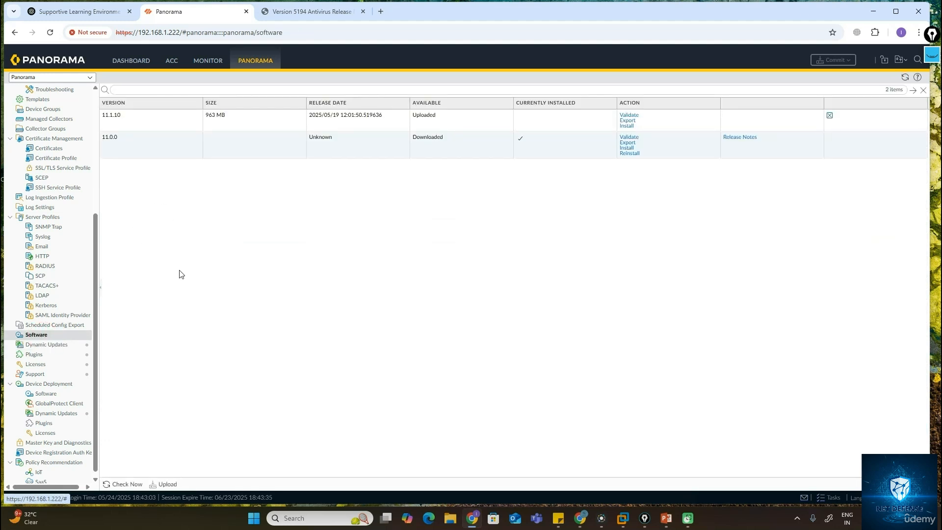
pyautogui.click(58, 337)
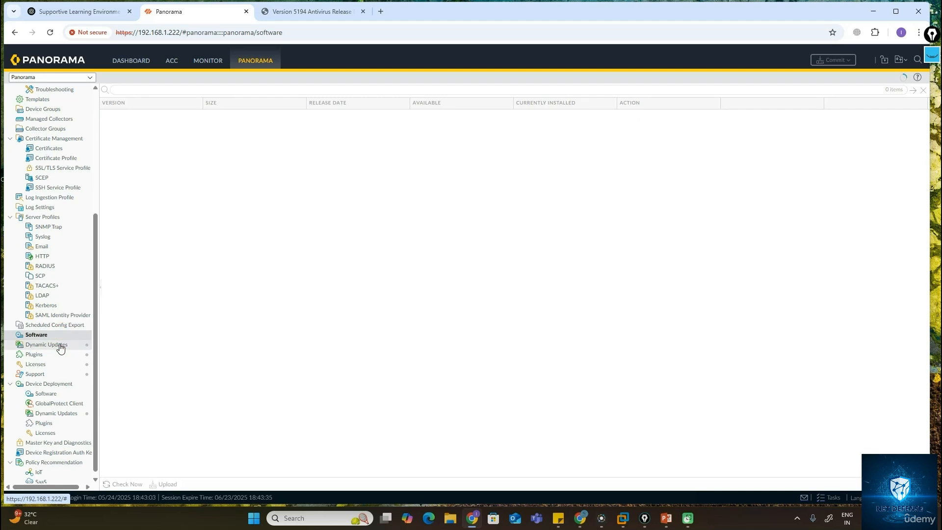
pyautogui.click(59, 345)
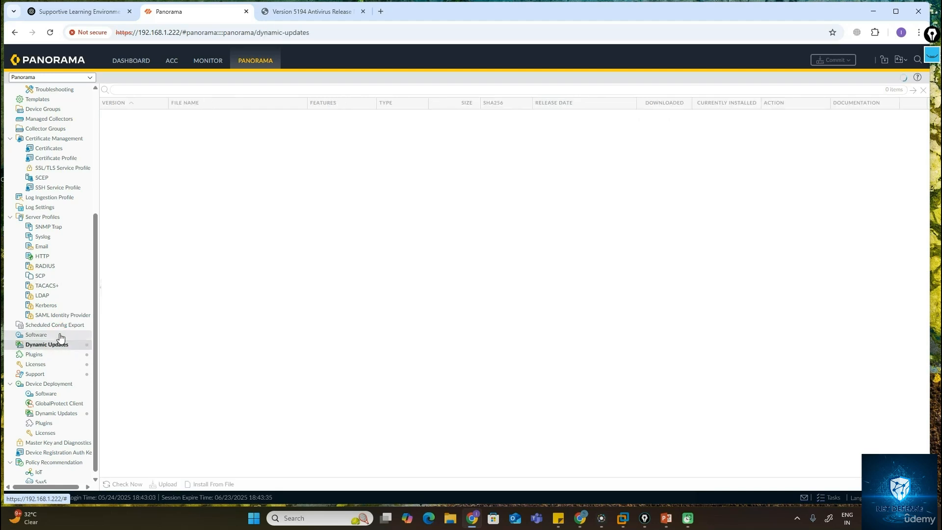
pyautogui.click(60, 335)
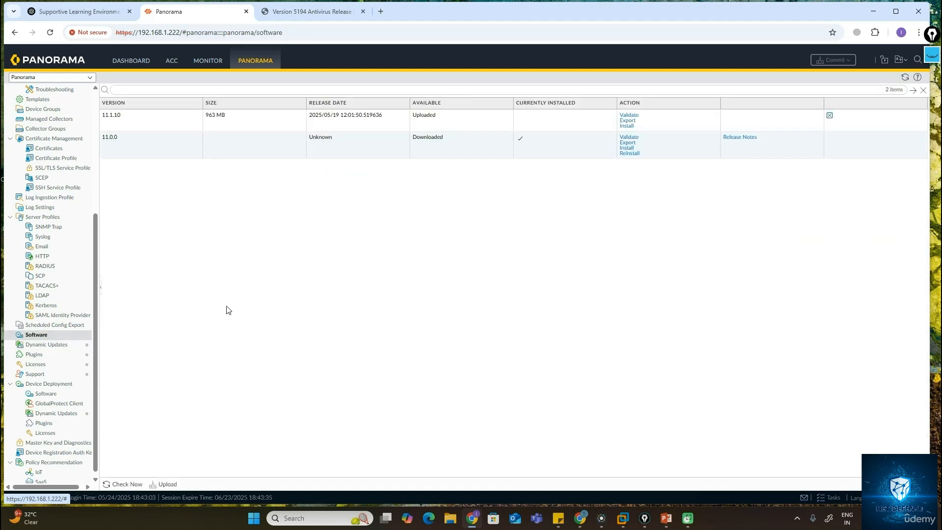
pyautogui.click(54, 346)
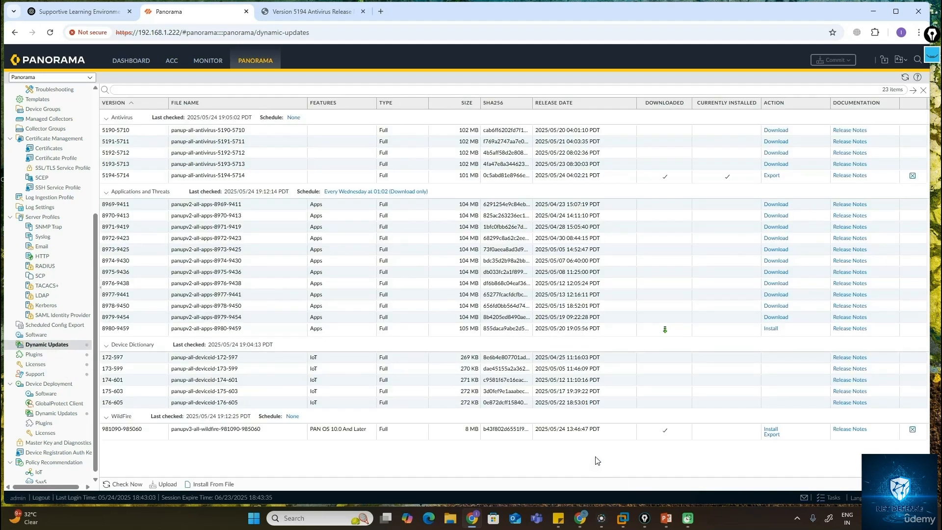
# Open the Task Manager to check the progress of the running download jobs, then close it.
pyautogui.moveTo(930, 345); pyautogui.dragTo(741, 346)
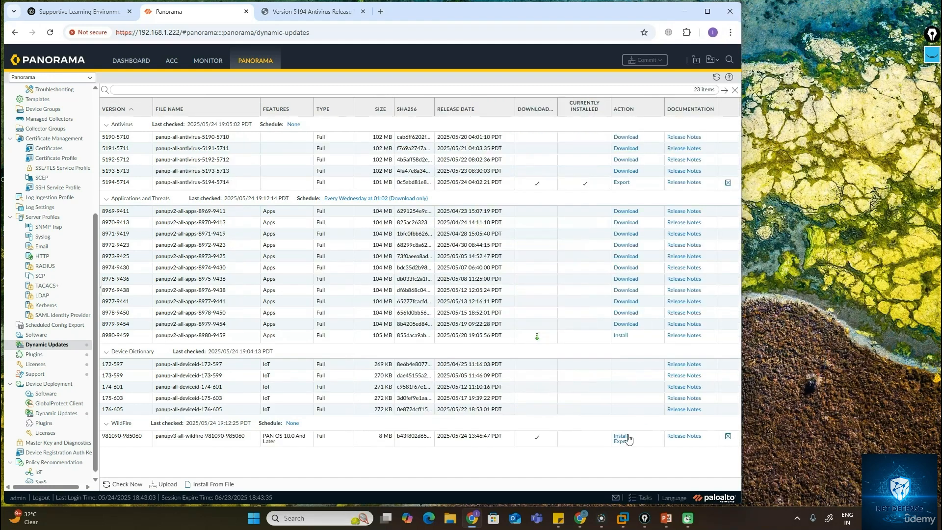
pyautogui.click(641, 498)
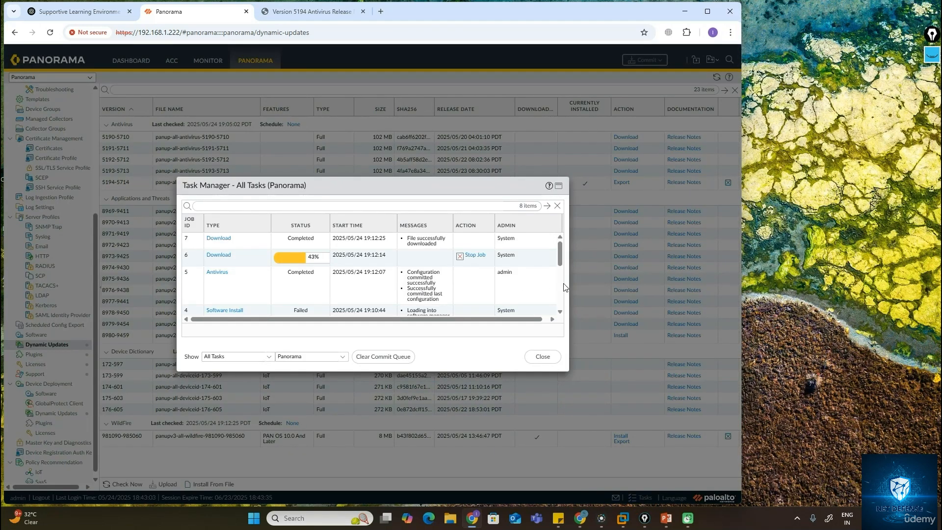
pyautogui.click(707, 11)
pyautogui.moveTo(378, 189); pyautogui.dragTo(403, 141)
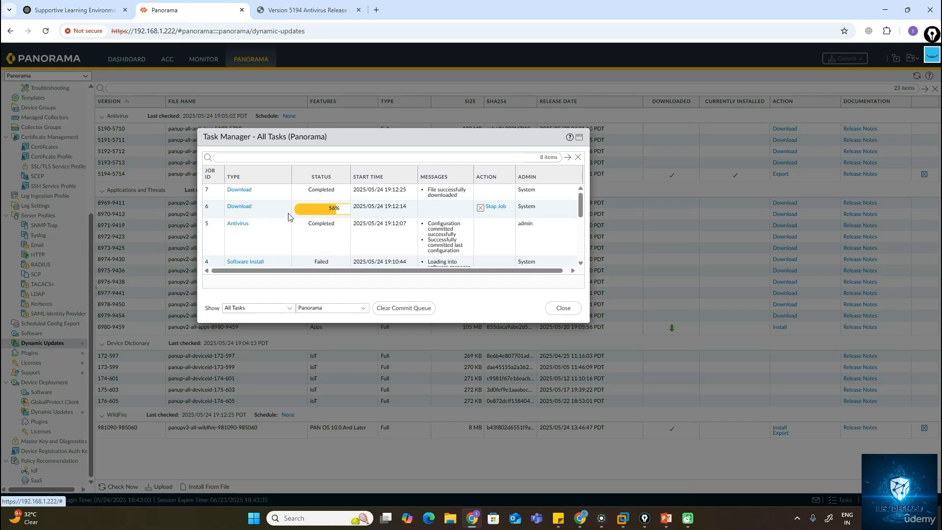
pyautogui.scroll(-1, 275, 216)
pyautogui.scroll(1, 288, 217)
pyautogui.click(562, 308)
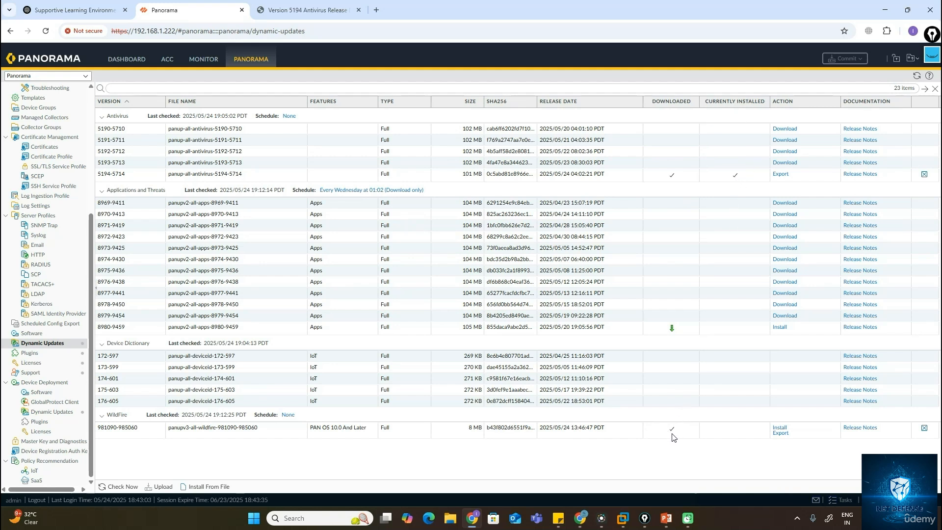
pyautogui.click(780, 427)
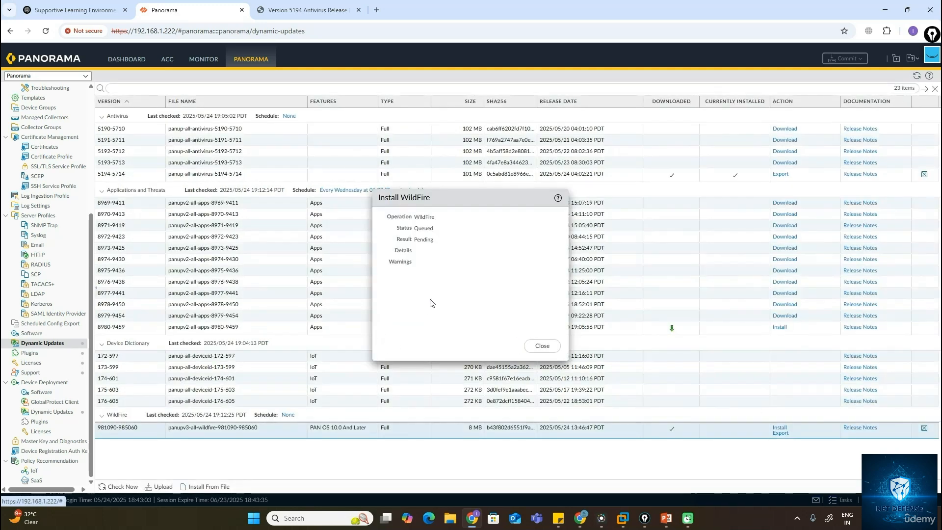
pyautogui.click(537, 346)
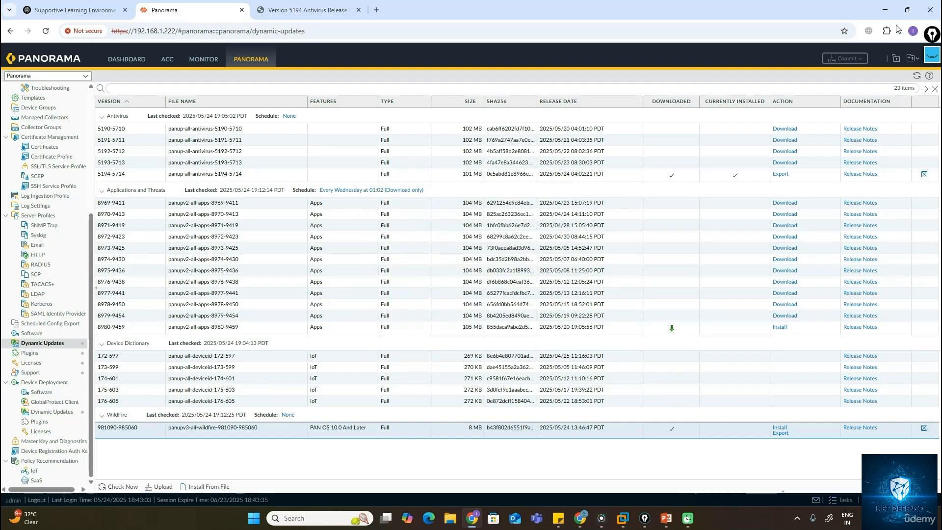
pyautogui.click(902, 11)
# Review the job list in the Task Manager and close it.
pyautogui.click(633, 495)
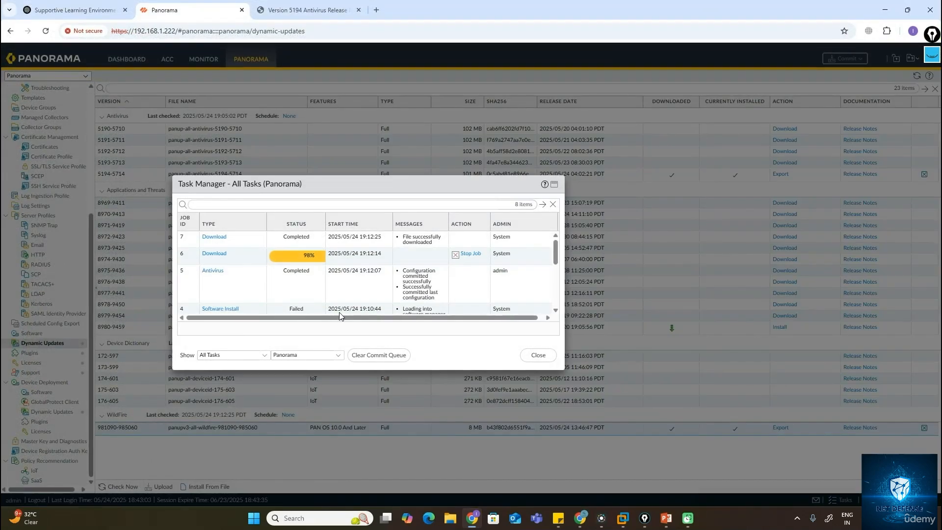
pyautogui.scroll(-5, 381, 292)
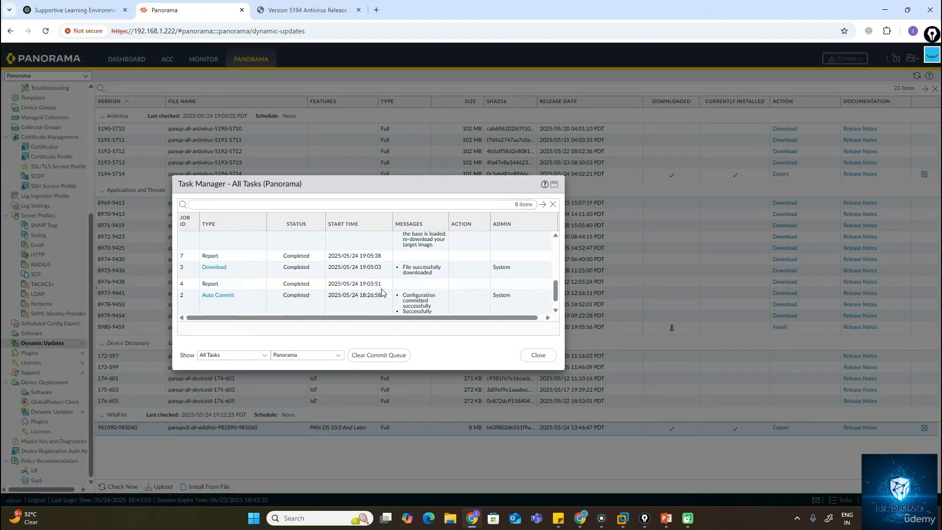
pyautogui.scroll(5, 363, 300)
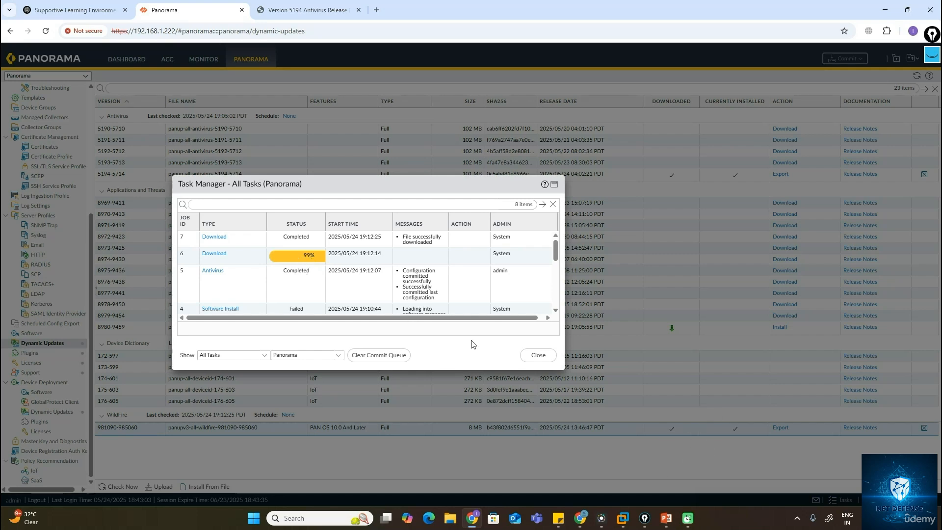
pyautogui.click(284, 242)
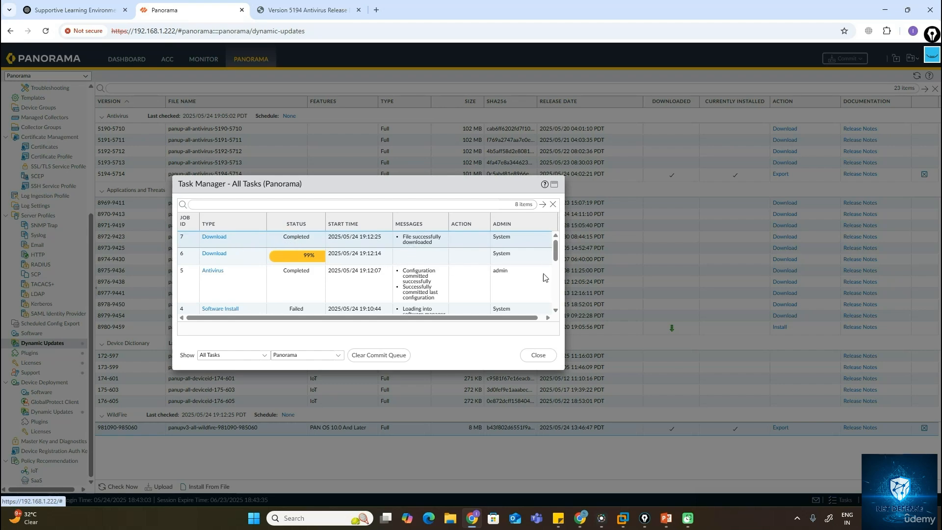
pyautogui.click(538, 355)
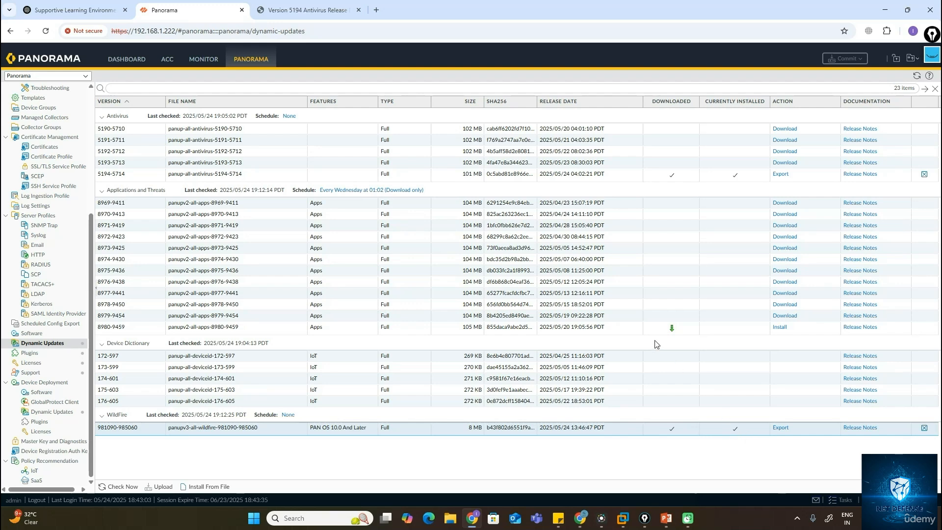
# Refresh the Dynamic Updates page and review the Task Manager jobs again before closing it.
pyautogui.click(919, 73)
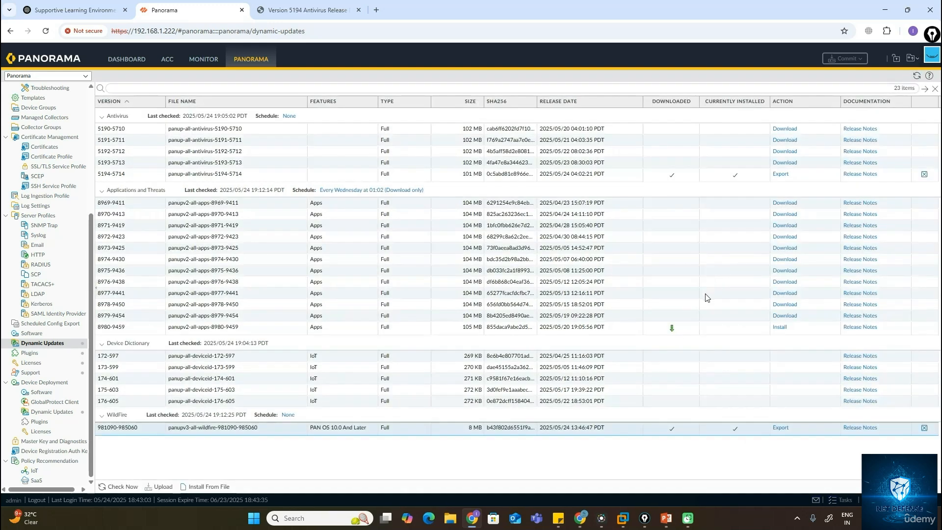
pyautogui.click(916, 76)
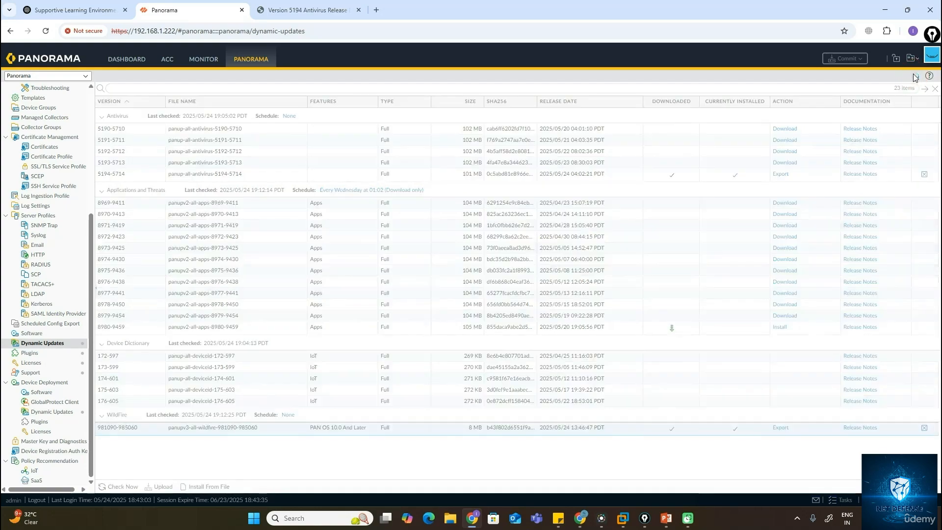
pyautogui.click(907, 10)
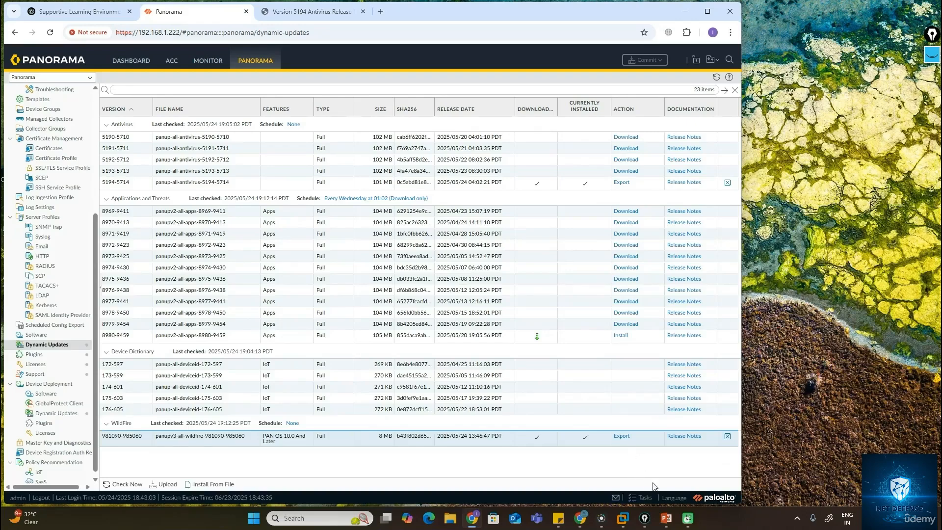
pyautogui.click(644, 497)
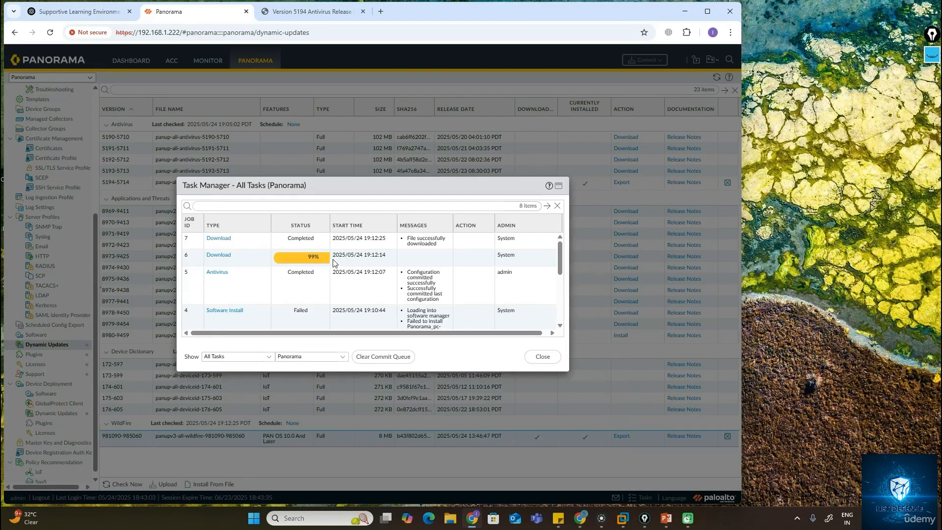
pyautogui.click(707, 11)
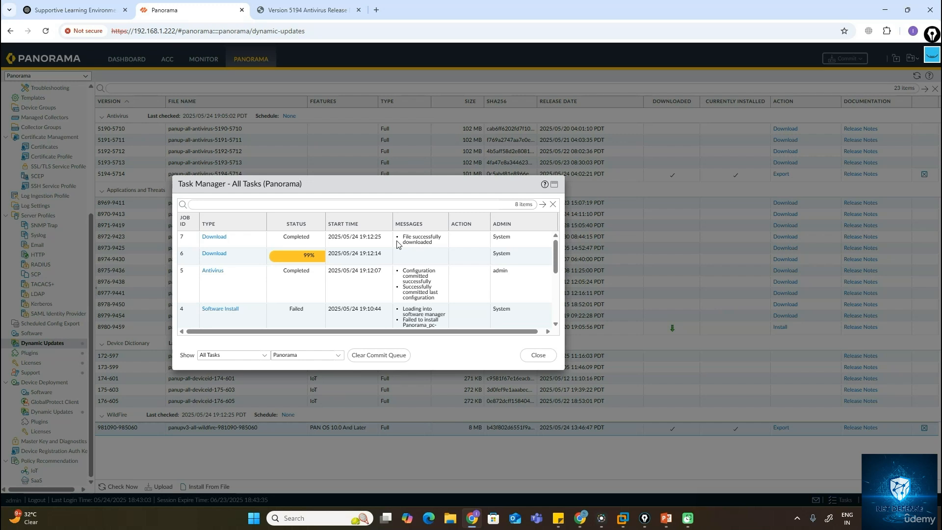
pyautogui.click(319, 355)
pyautogui.click(320, 355)
pyautogui.click(538, 354)
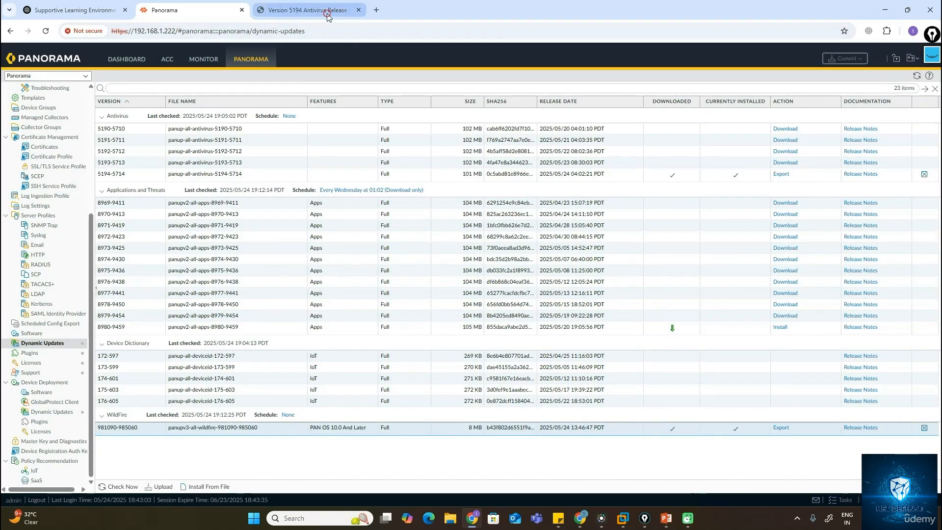
# Open the Palo Alto Networks customer support portal in a new browser tab and go to its sign-in page.
pyautogui.click(306, 10)
pyautogui.click(376, 11)
pyautogui.click(354, 32)
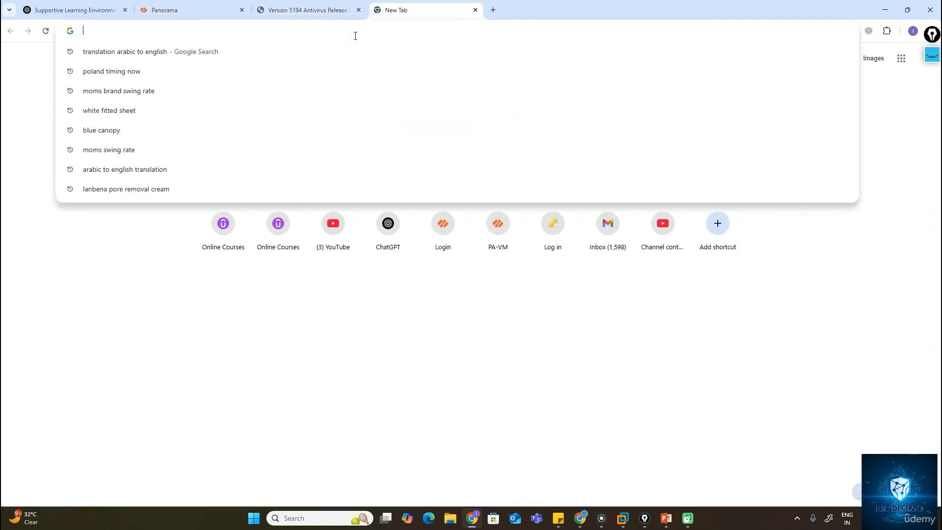
pyautogui.write('suuport')
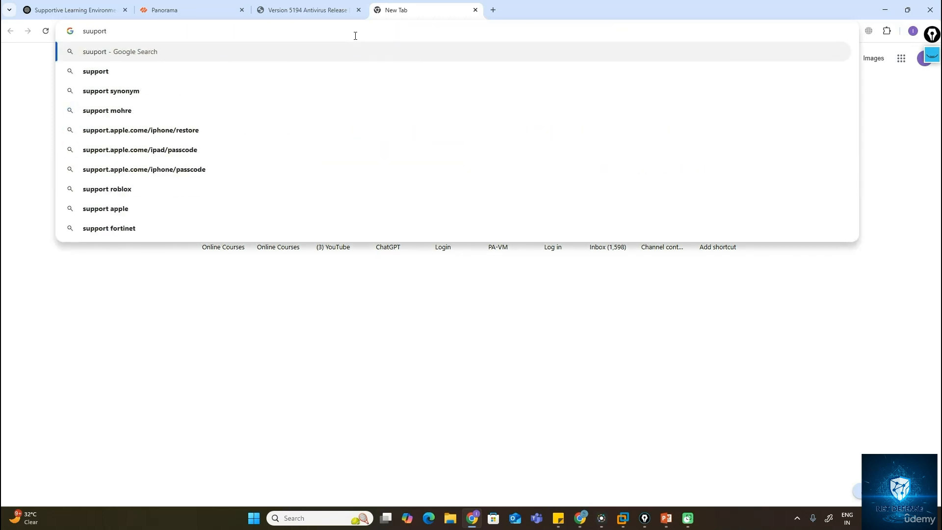
pyautogui.write('.palo')
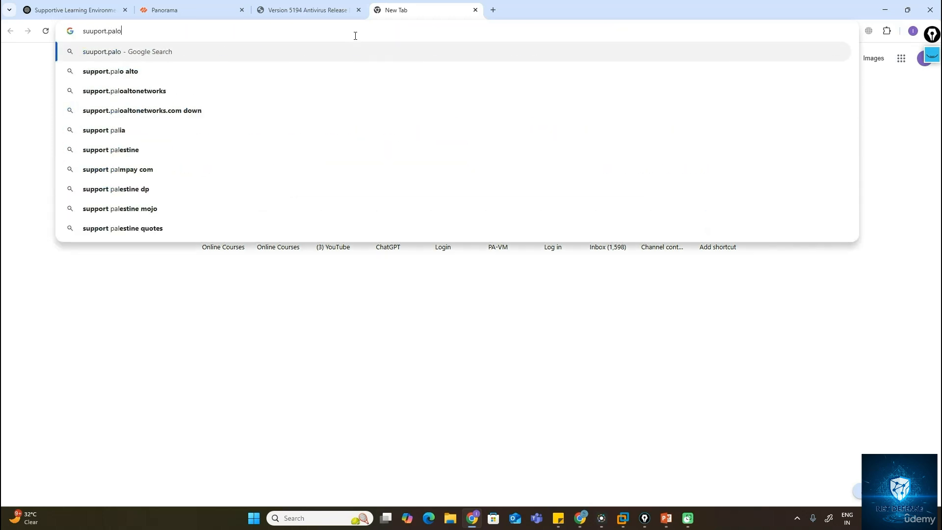
pyautogui.click(231, 88)
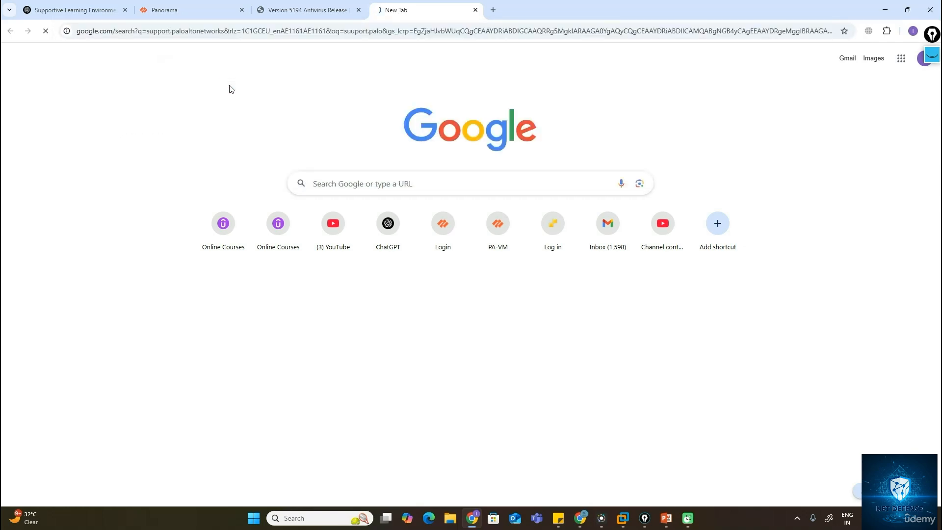
pyautogui.click(204, 150)
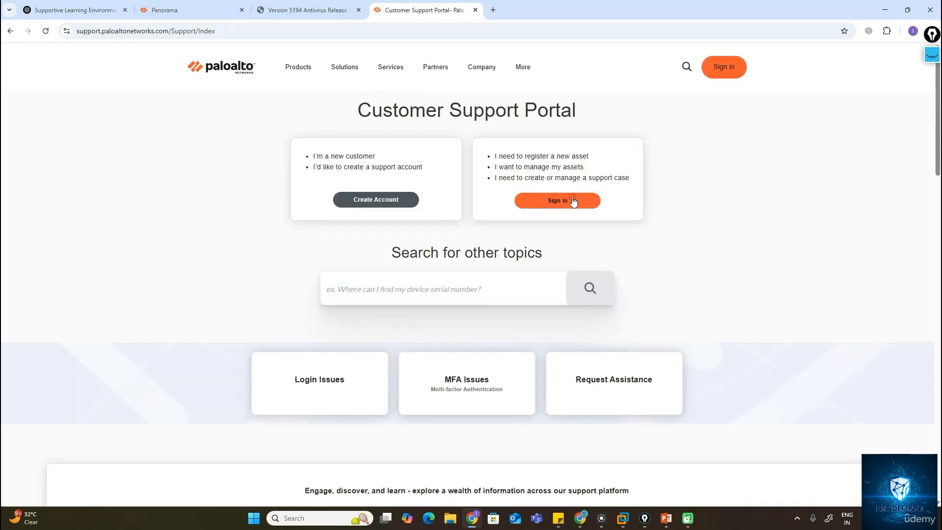
pyautogui.click(573, 201)
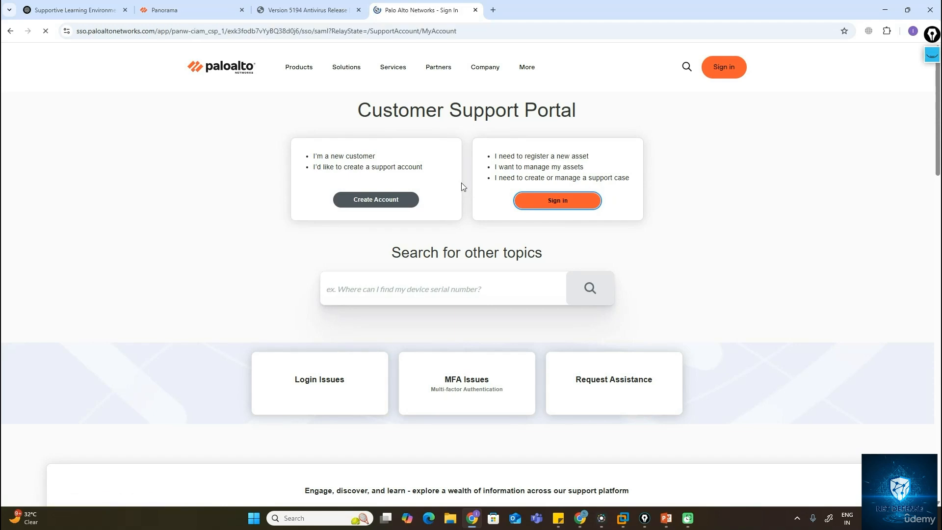
# Sign in to the customer support portal with the saved account username.
pyautogui.click(164, 10)
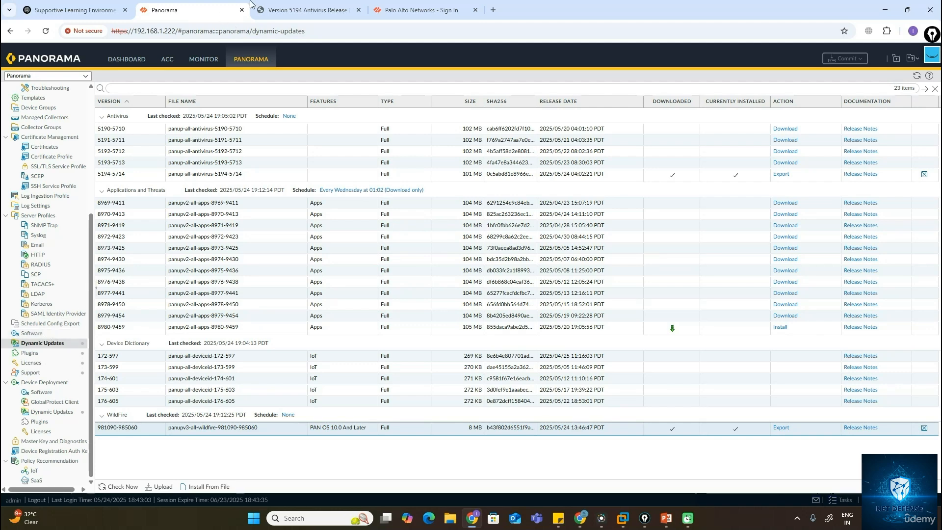
pyautogui.click(394, 8)
pyautogui.click(428, 218)
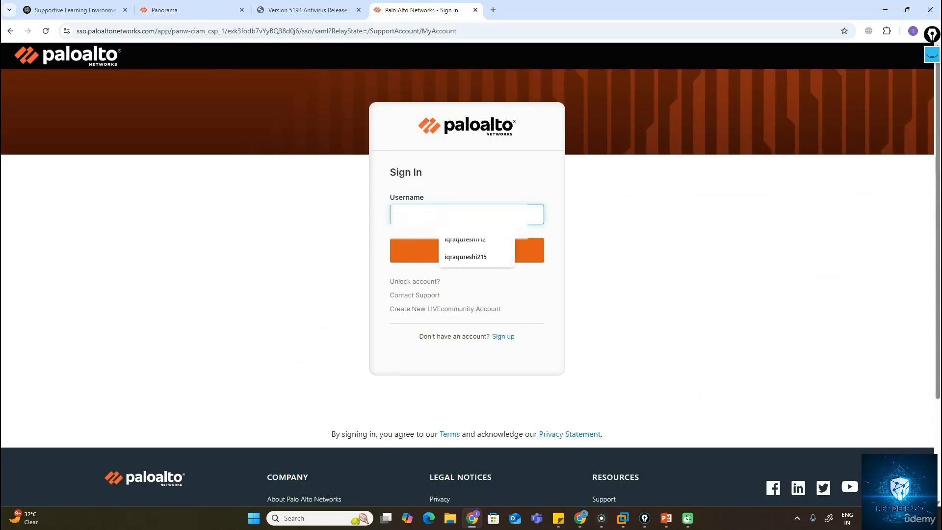
pyautogui.write('i')
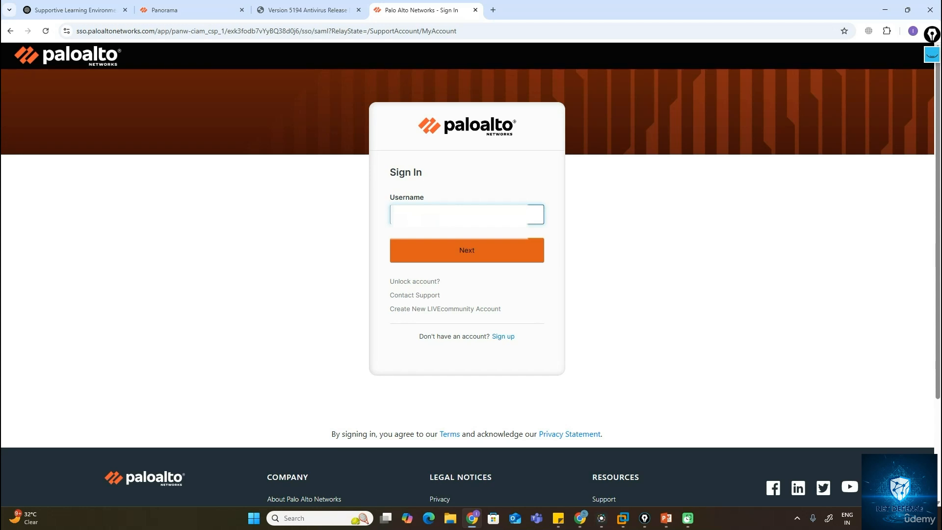
pyautogui.press('Return')
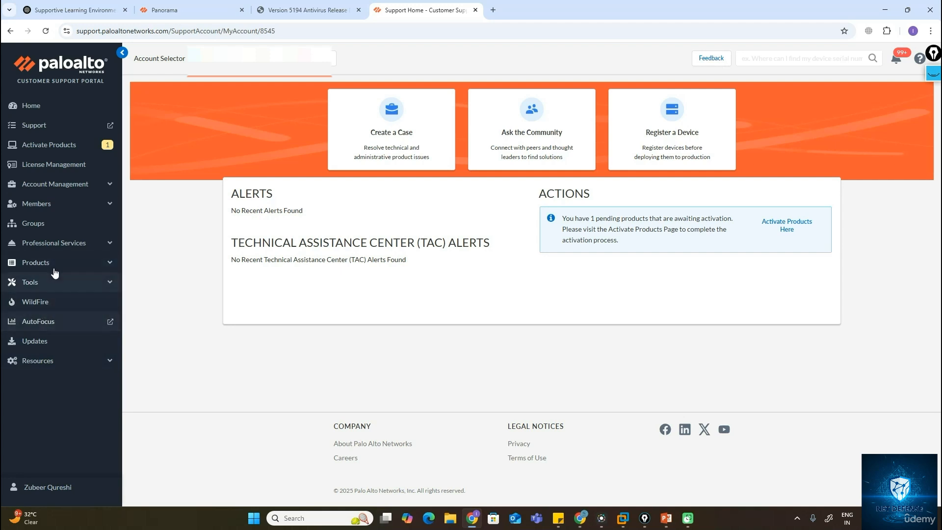
# Open the portal's Dynamic Updates list and filter the content type to Apps + Threats.
pyautogui.click(51, 344)
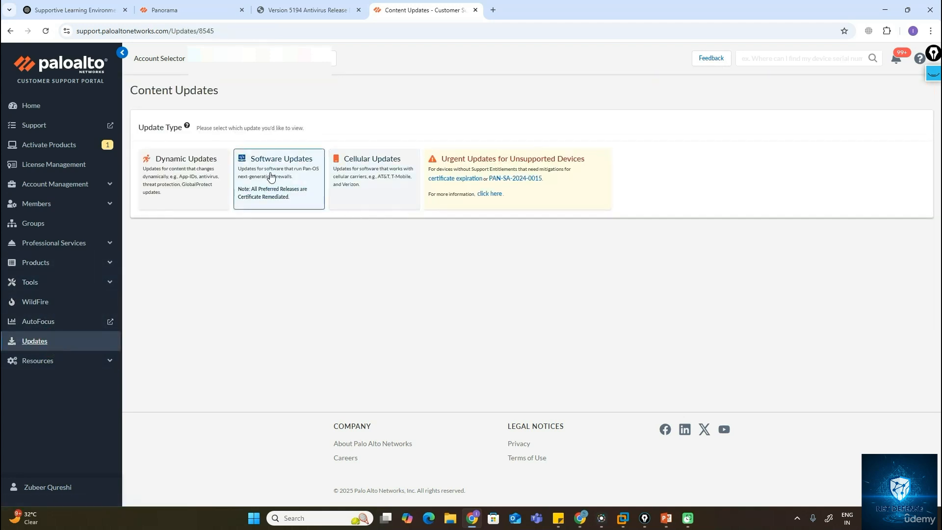
pyautogui.click(187, 174)
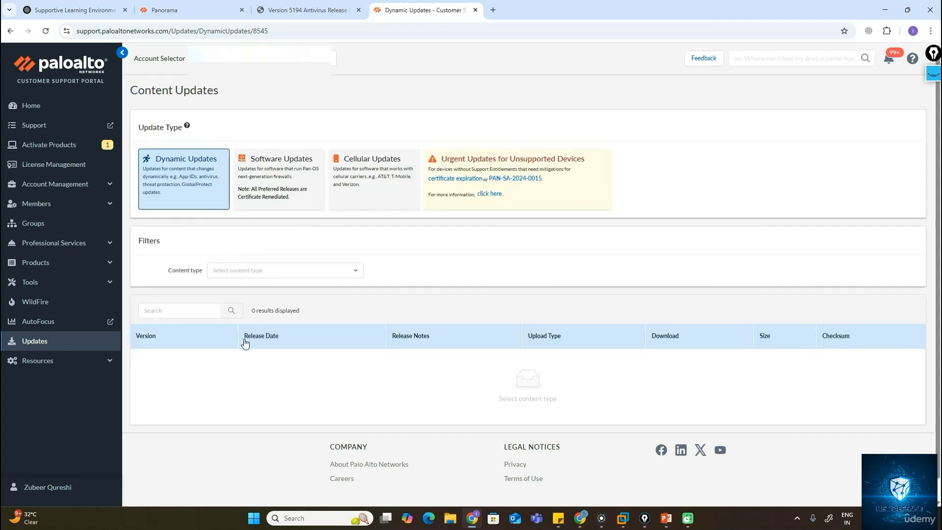
pyautogui.click(273, 270)
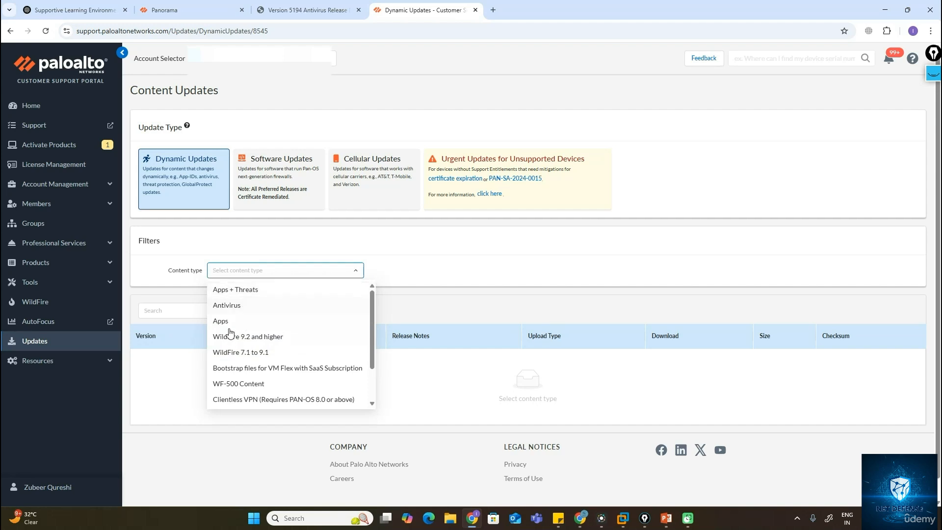
pyautogui.click(238, 290)
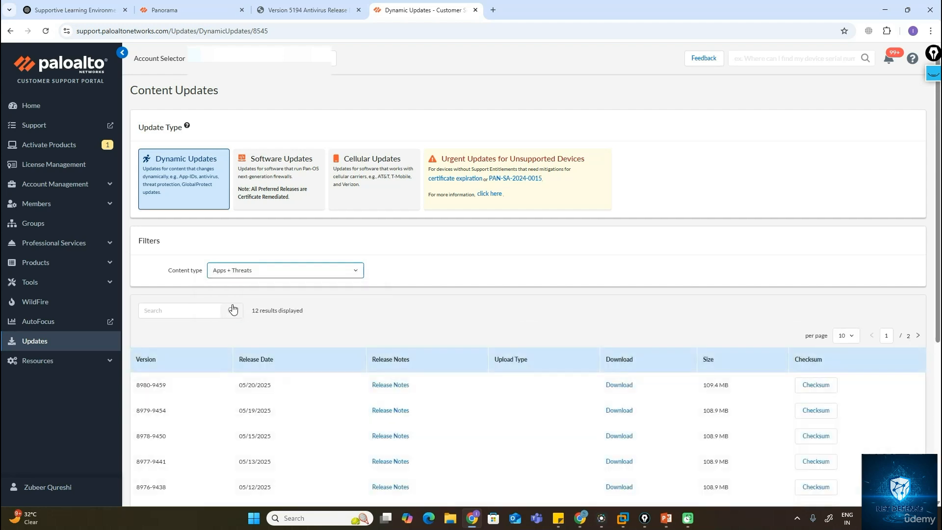
pyautogui.scroll(-1, 288, 322)
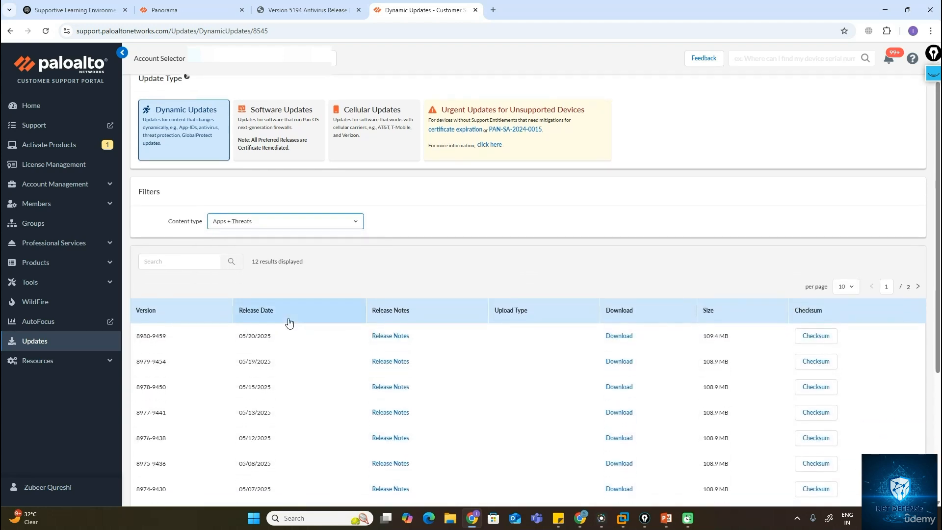
pyautogui.scroll(-2, 288, 322)
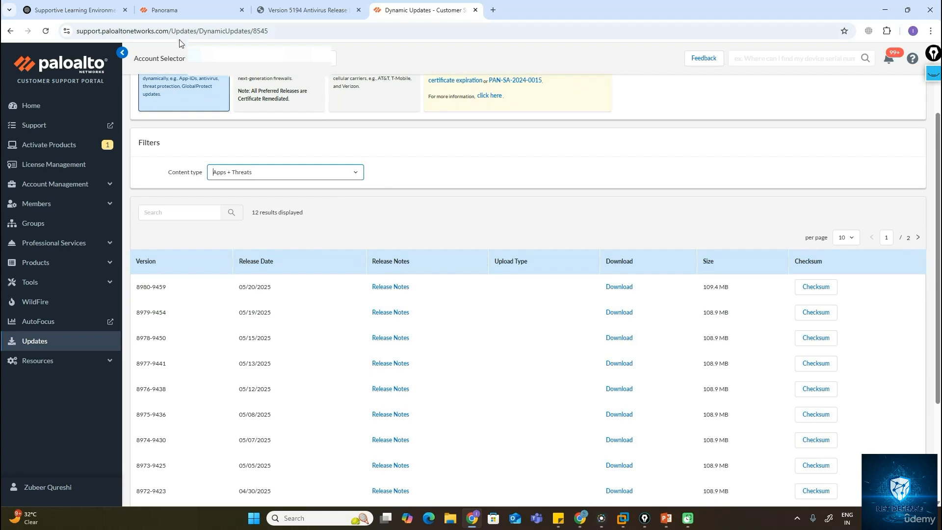
# Install the downloaded Applications and Threats update 8980-9459 in Panorama, continuing the installation.
pyautogui.click(169, 10)
pyautogui.click(127, 190)
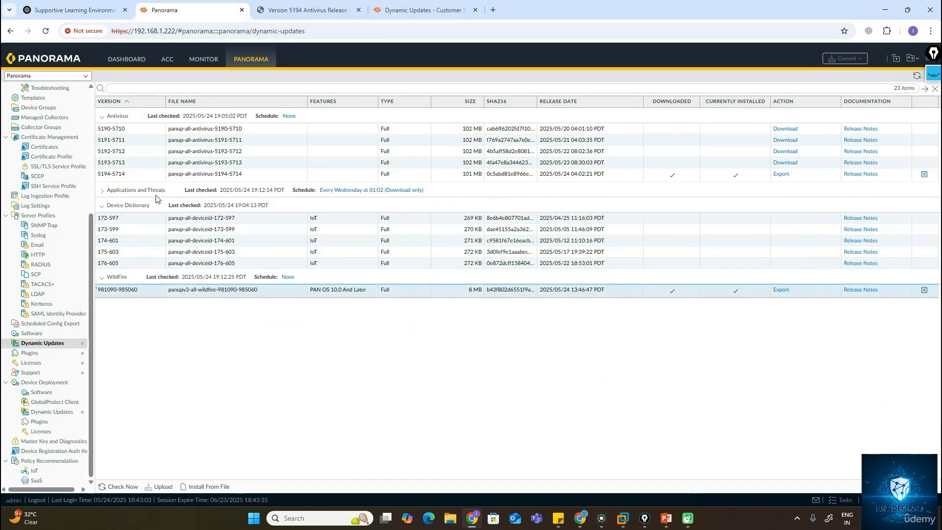
pyautogui.click(149, 190)
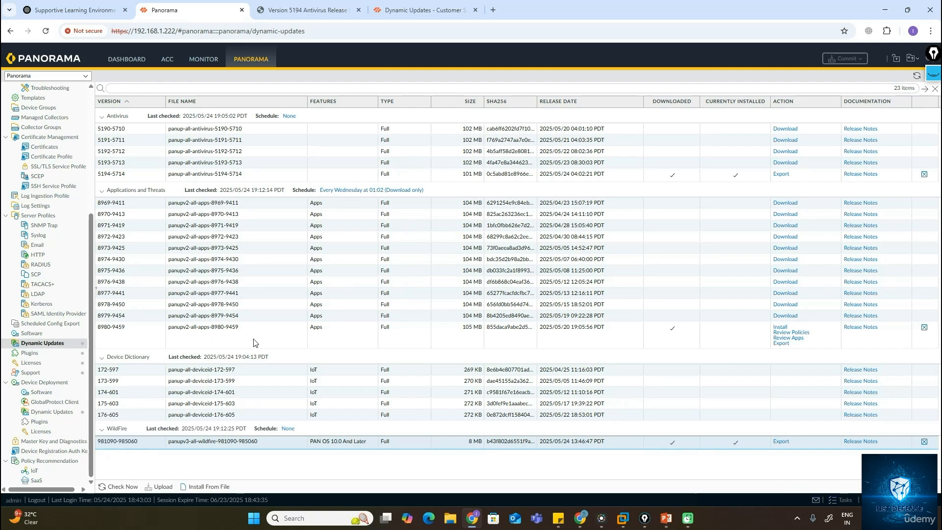
pyautogui.click(780, 327)
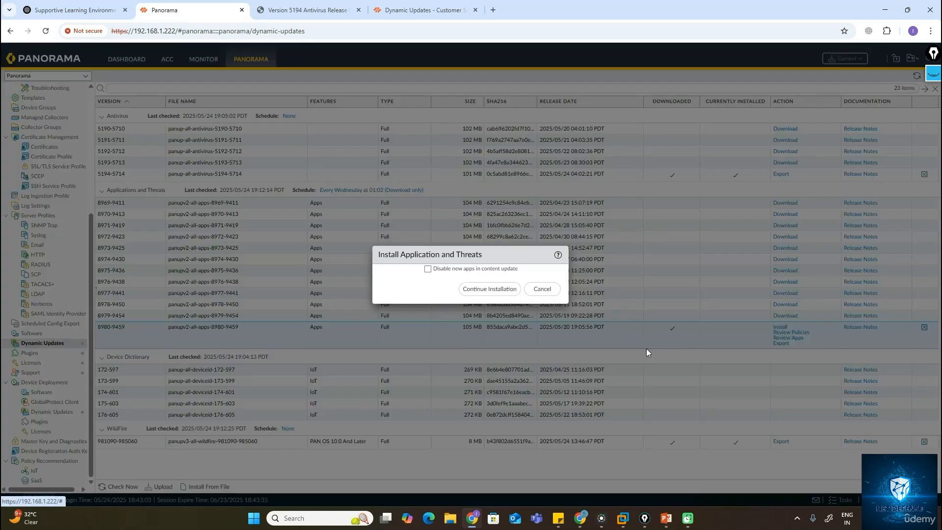
pyautogui.click(489, 294)
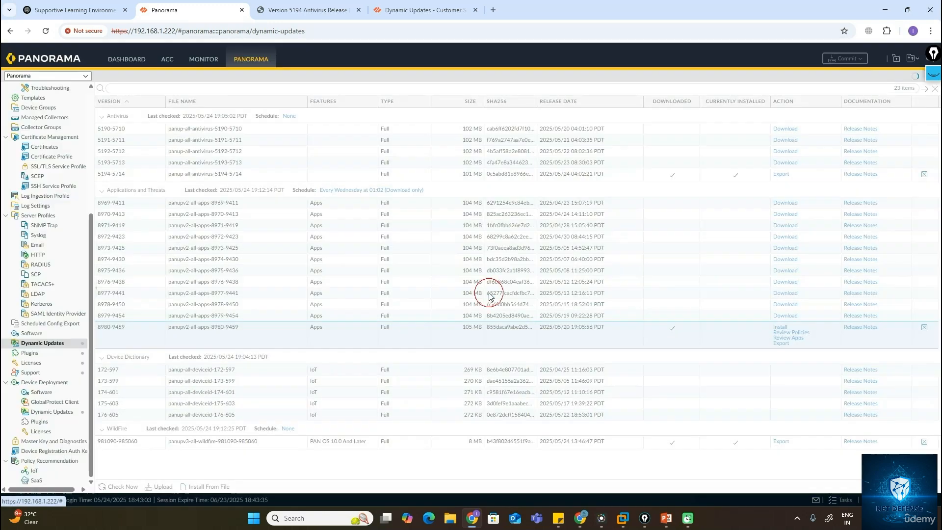
# Compare the portal's latest Apps + Threats version and date, then switch the content type filter to Antivirus.
pyautogui.click(393, 14)
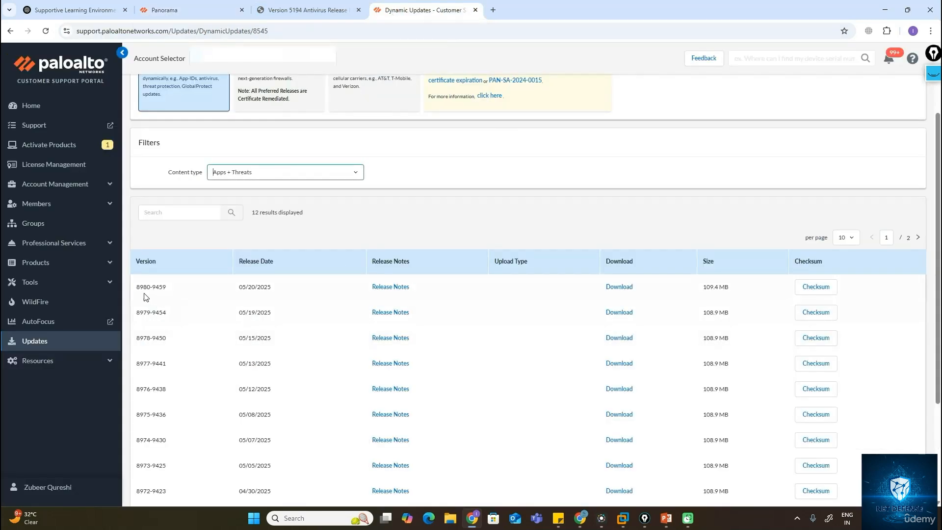
pyautogui.moveTo(138, 292); pyautogui.dragTo(169, 292)
pyautogui.moveTo(242, 288); pyautogui.dragTo(272, 289)
pyautogui.click(314, 172)
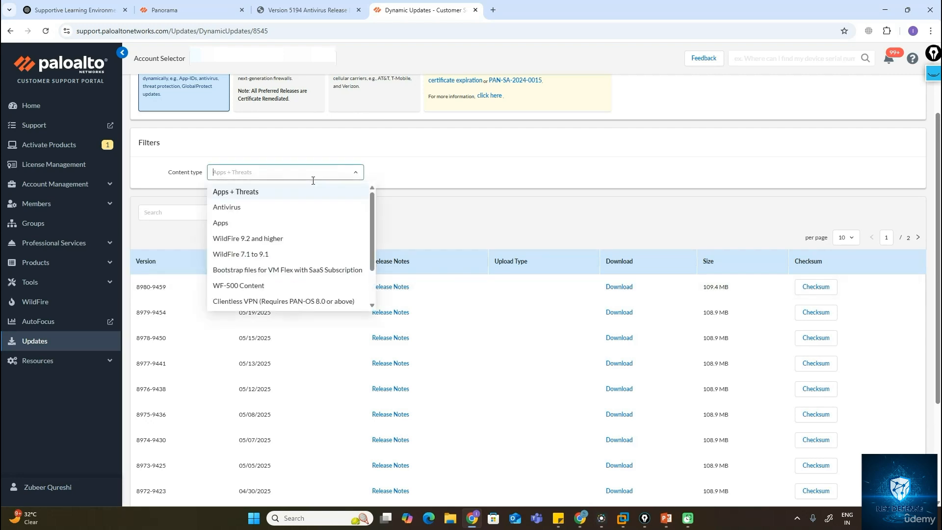
pyautogui.click(248, 208)
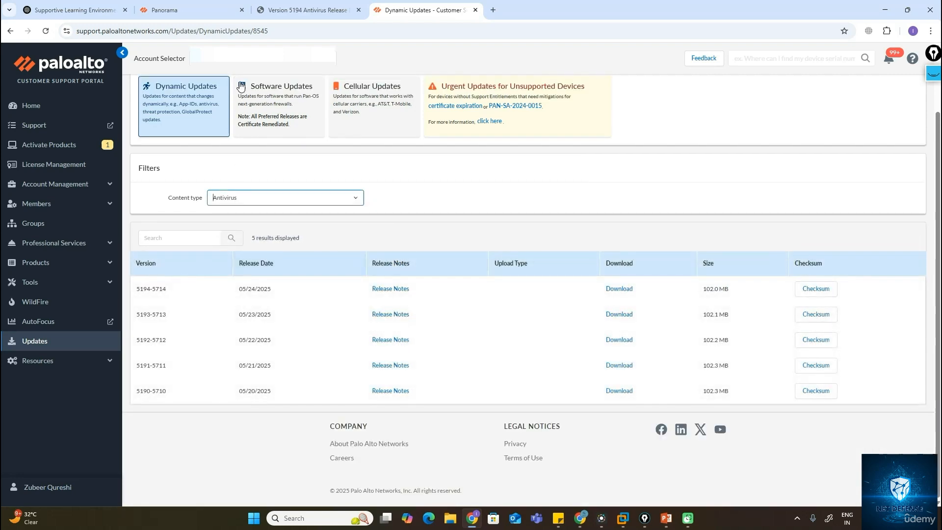
# Check the installation progress, then filter the portal's updates to WildFire 9.2 and higher and select the newest version.
pyautogui.click(196, 11)
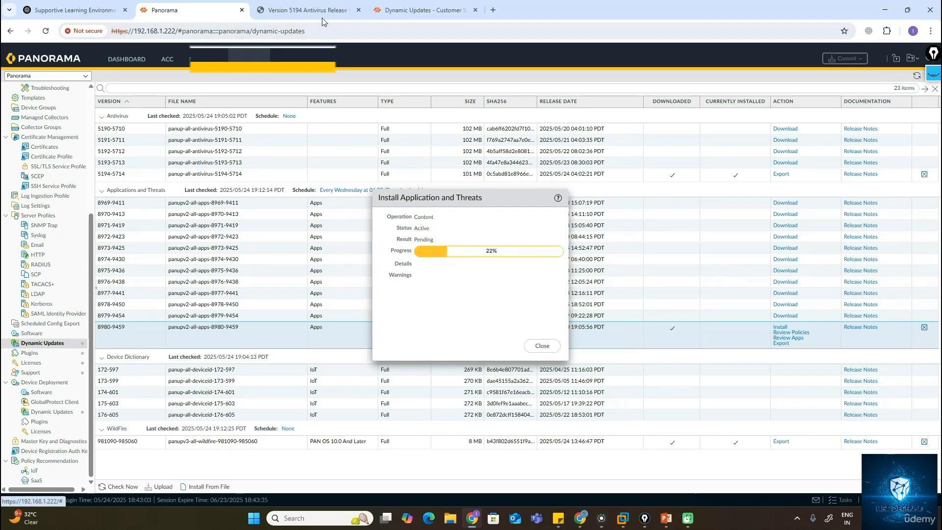
pyautogui.click(417, 10)
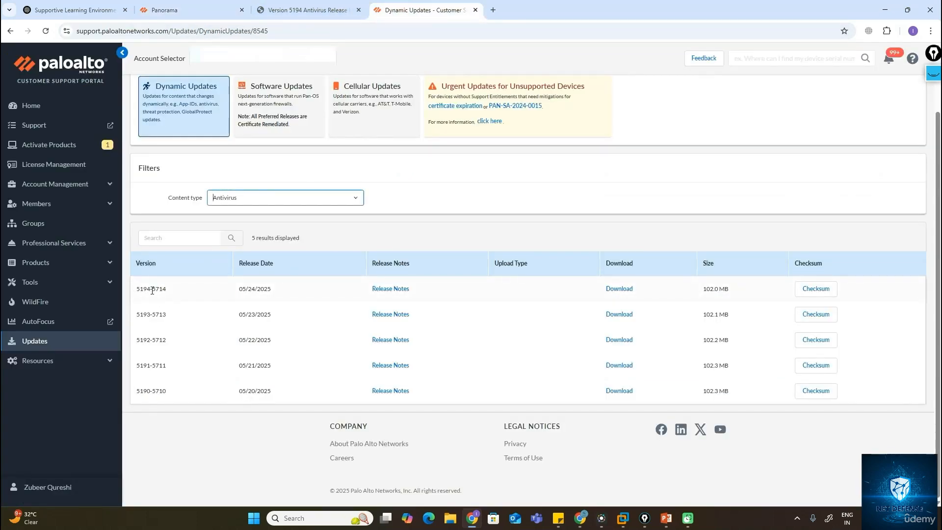
pyautogui.click(301, 197)
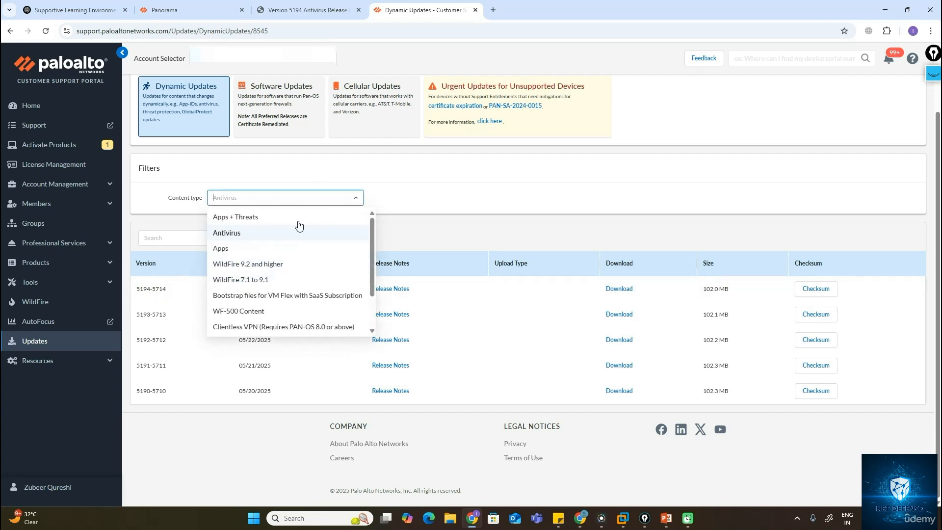
pyautogui.click(259, 269)
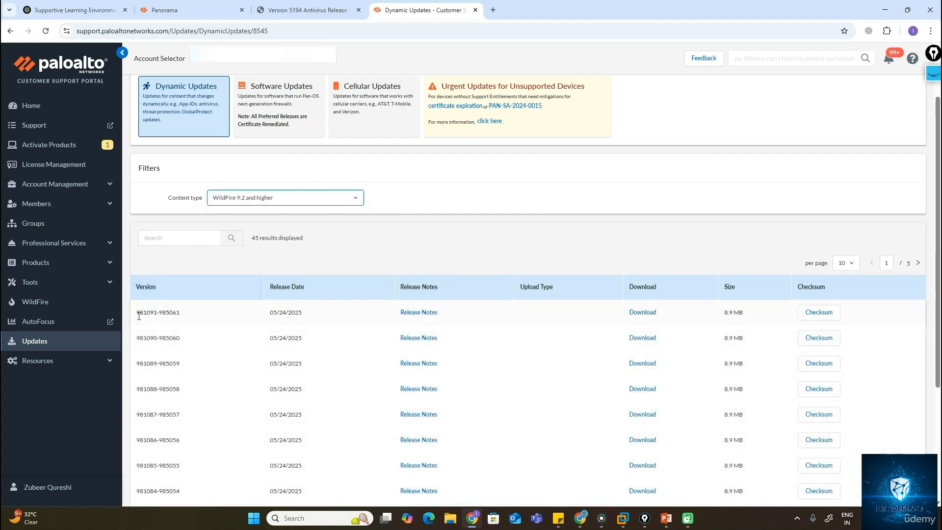
pyautogui.moveTo(137, 313); pyautogui.dragTo(199, 313)
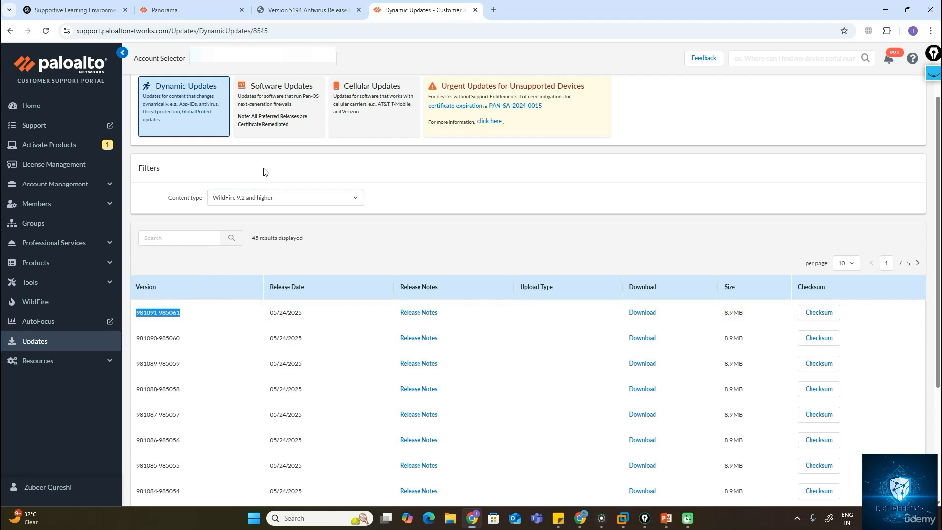
pyautogui.click(231, 7)
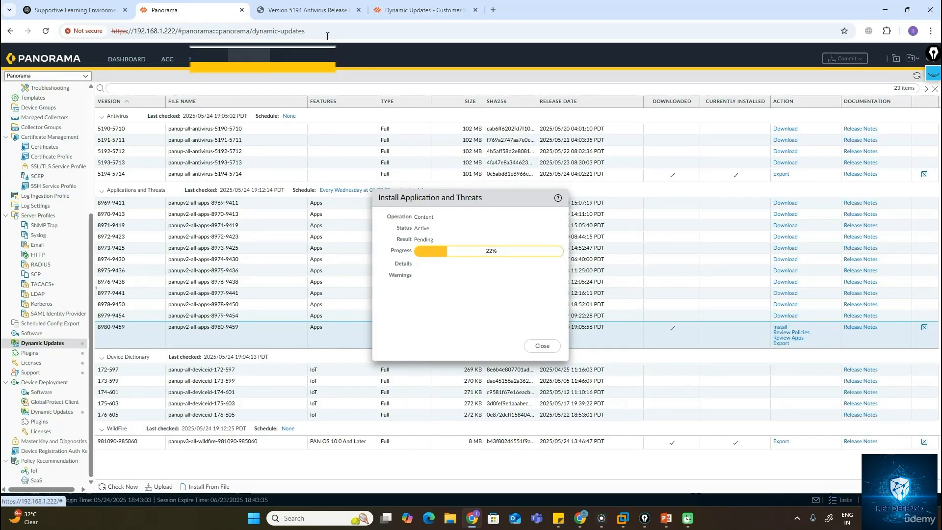
pyautogui.click(390, 12)
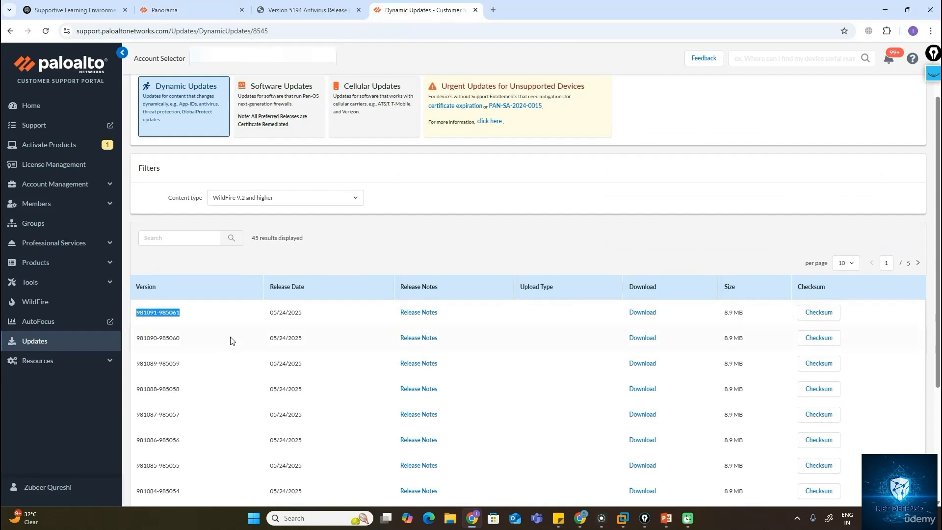
pyautogui.click(642, 312)
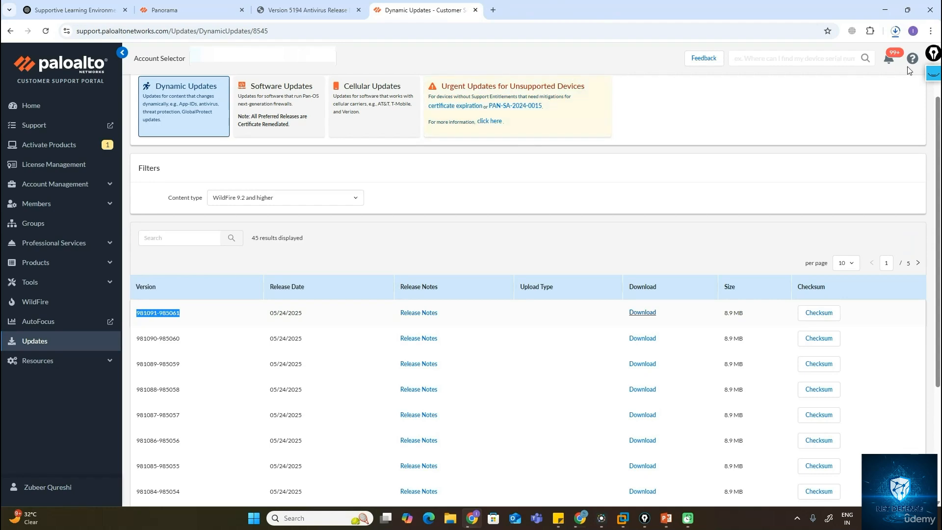
pyautogui.click(895, 30)
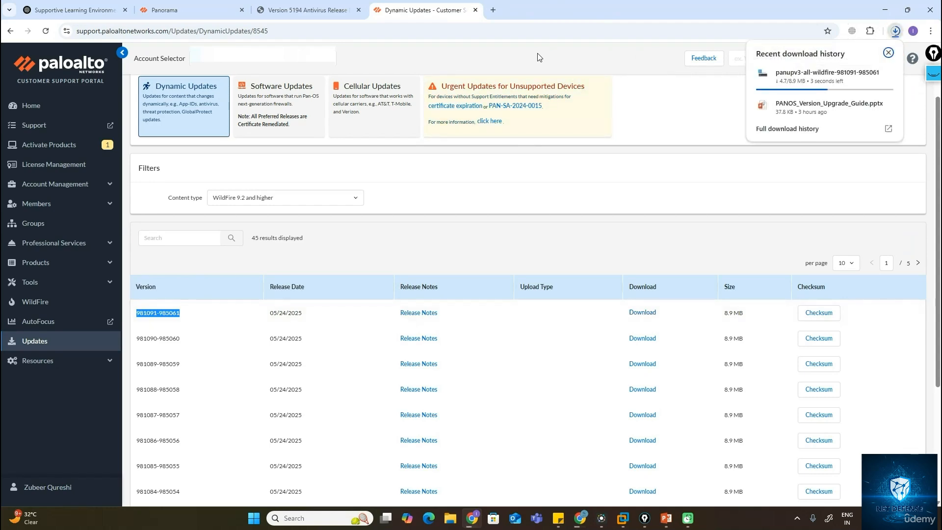
pyautogui.click(214, 13)
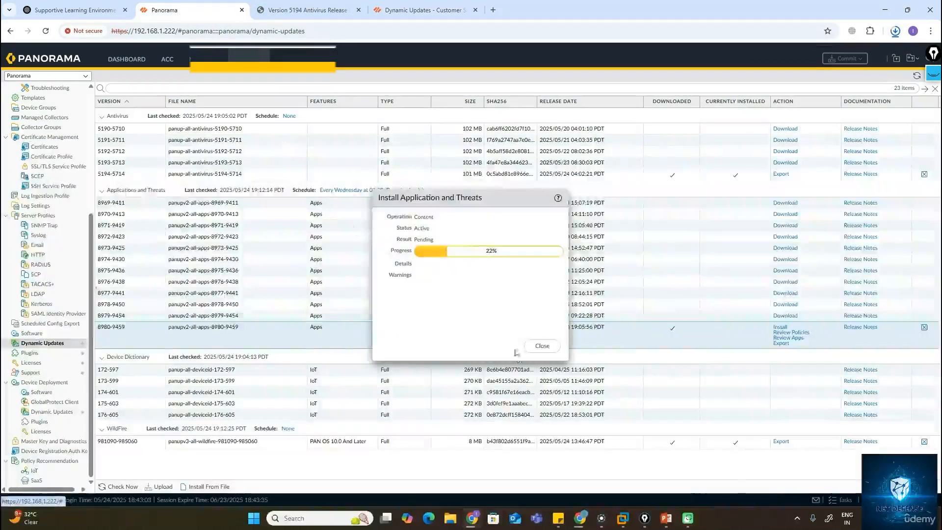
pyautogui.click(535, 350)
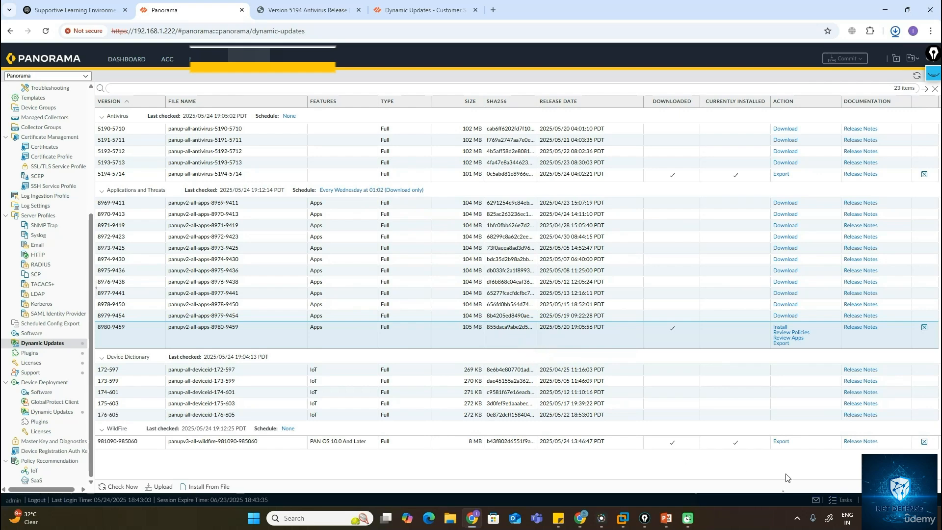
pyautogui.click(166, 486)
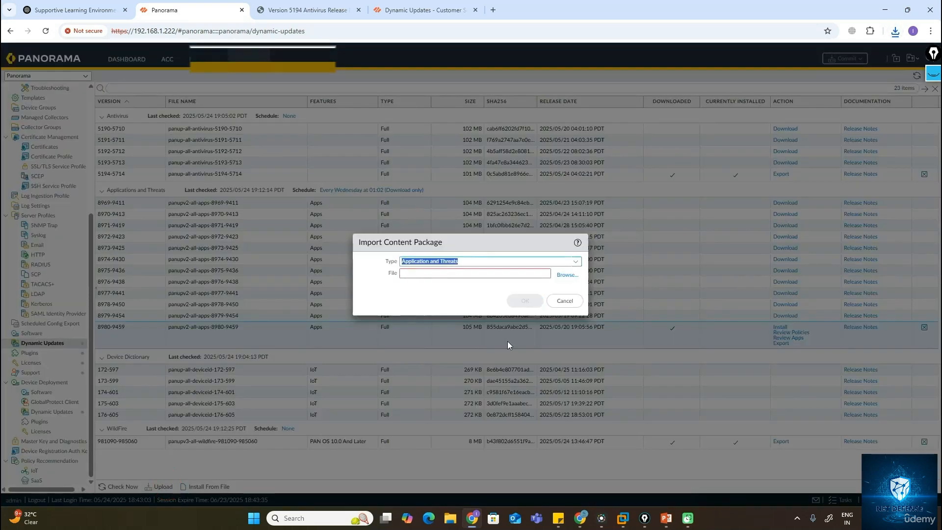
pyautogui.click(576, 265)
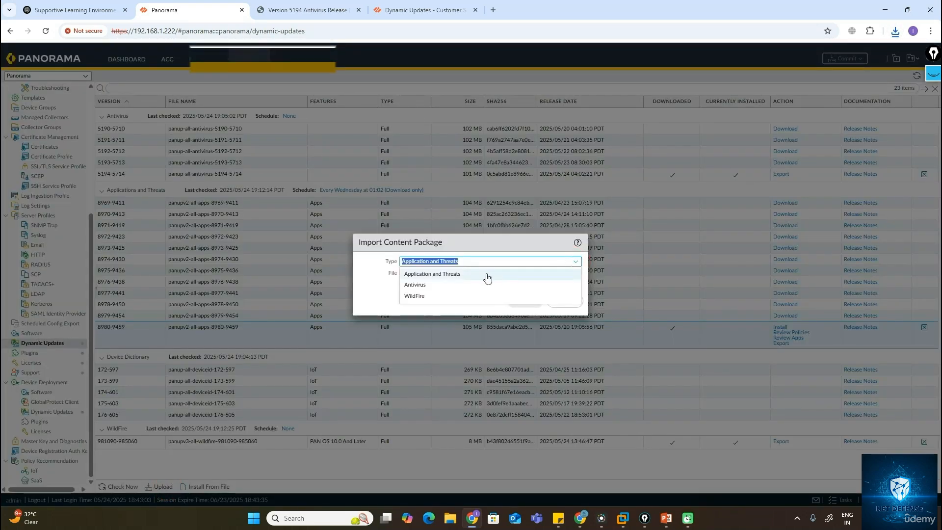
pyautogui.click(427, 296)
pyautogui.click(565, 277)
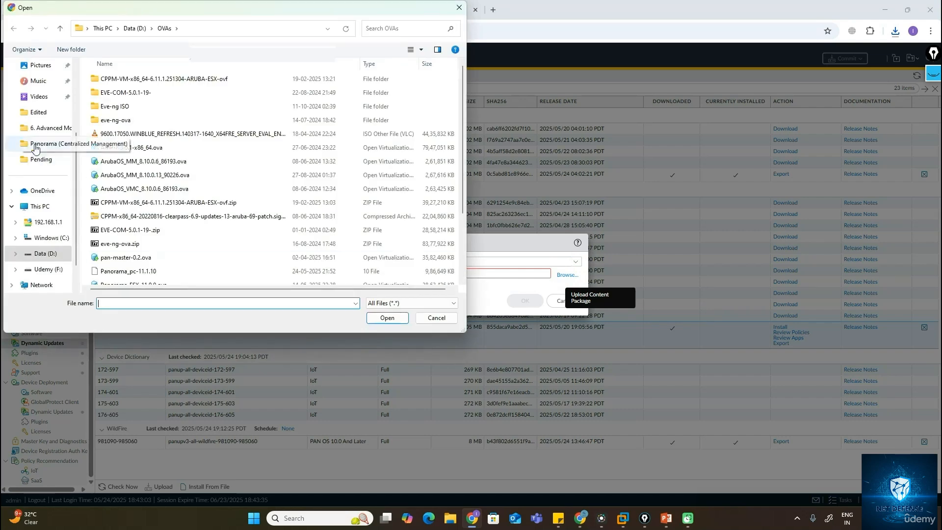
pyautogui.scroll(3, 47, 231)
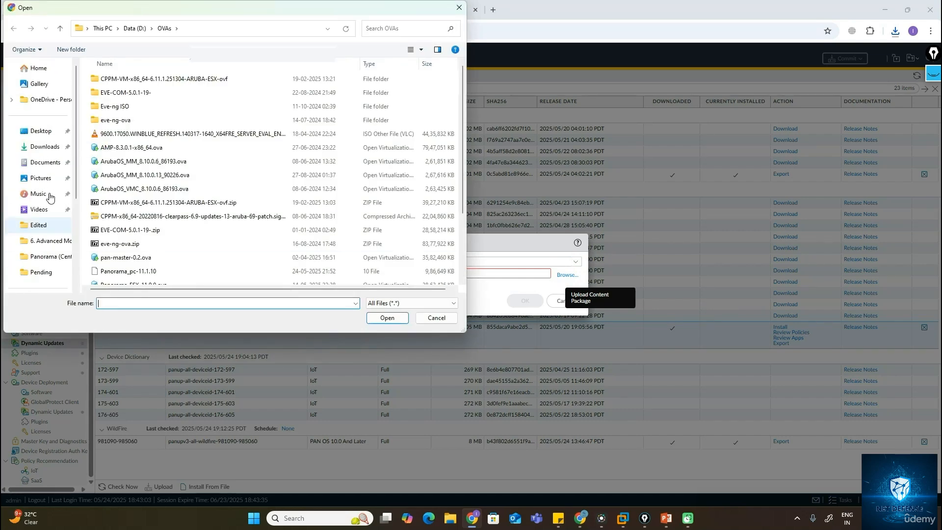
pyautogui.click(44, 146)
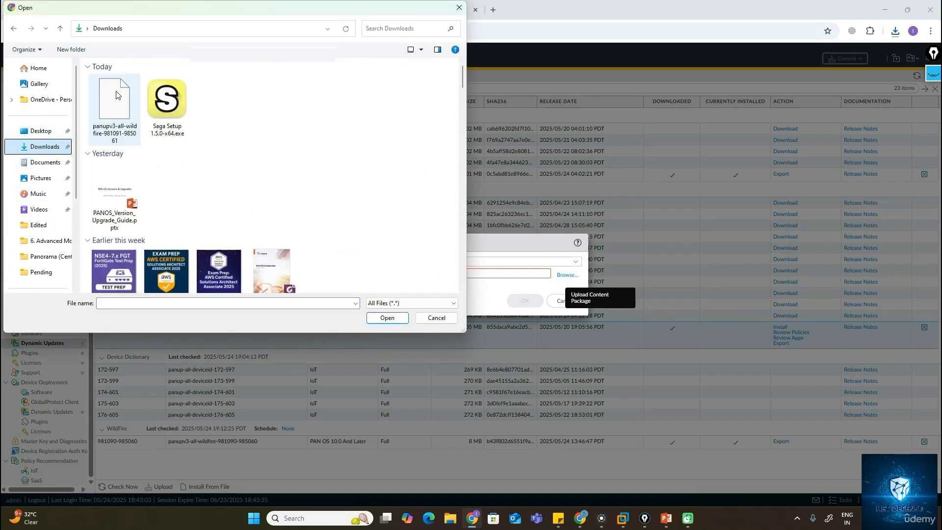
pyautogui.doubleClick(113, 102)
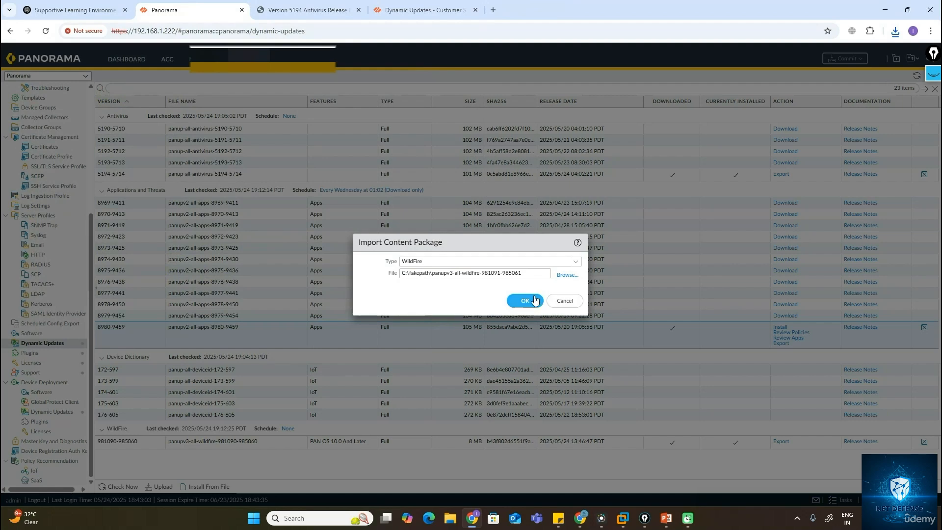
pyautogui.click(524, 300)
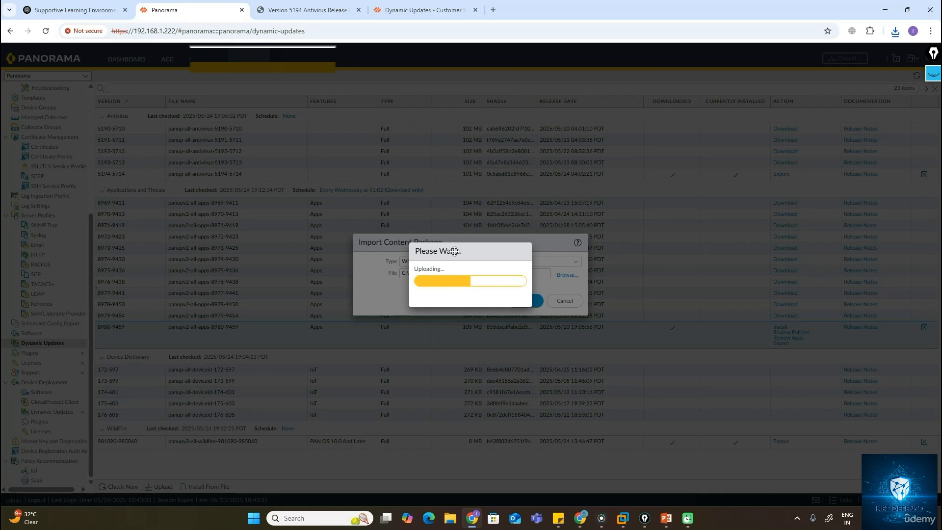
# On the portal's Software Updates, filter Panorama Updates, search for 11.1.0, and download Panorama_pc-11.1.0.
pyautogui.click(430, 14)
pyautogui.click(291, 117)
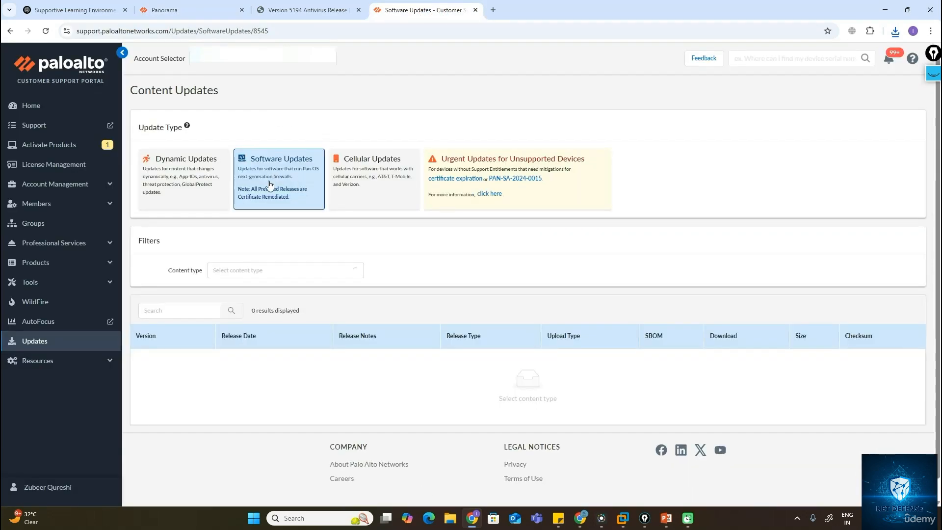
pyautogui.click(351, 272)
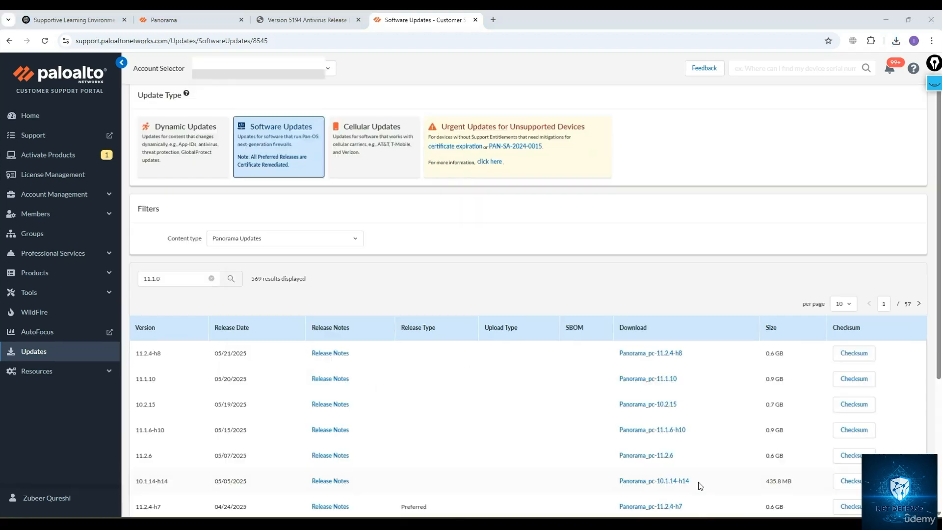
pyautogui.click(356, 239)
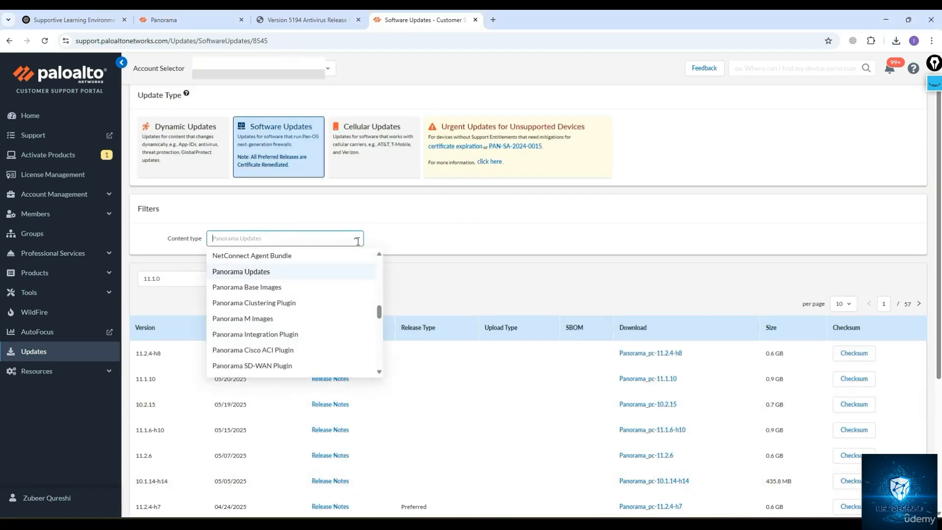
pyautogui.click(262, 277)
pyautogui.click(171, 277)
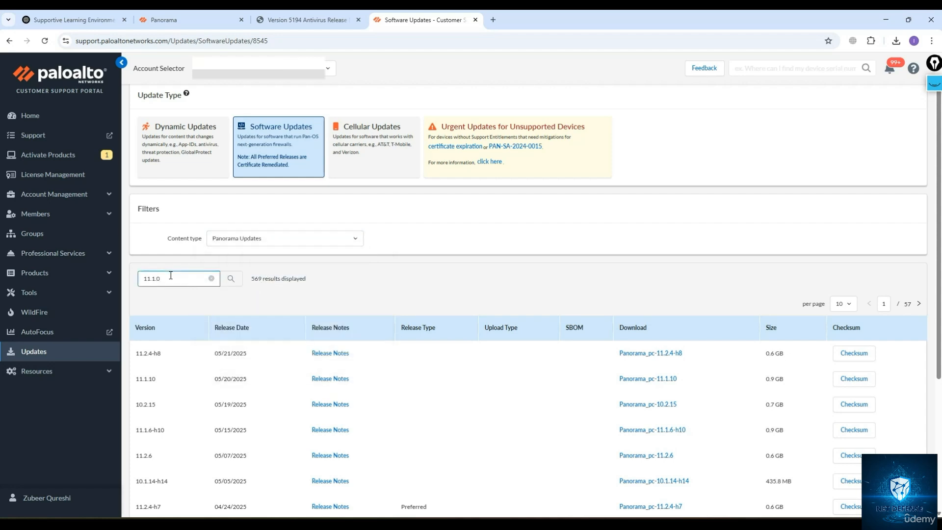
pyautogui.press('Return')
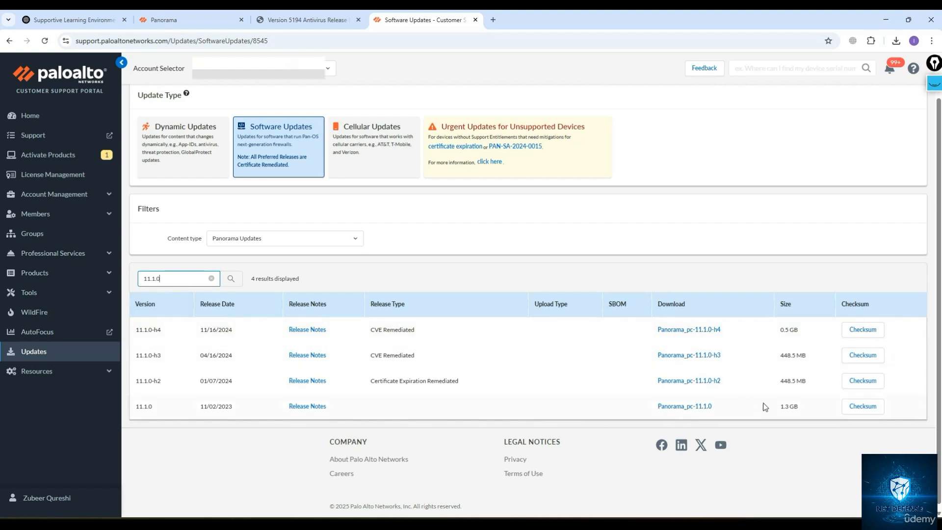
pyautogui.click(679, 407)
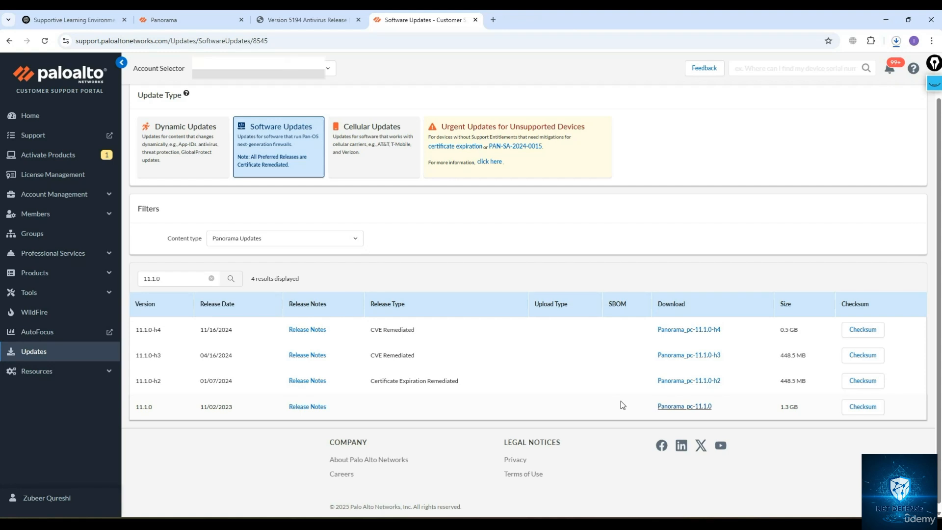
# Check the Panorama_pc-11.1.0 download's progress in the browser's download list.
pyautogui.click(895, 41)
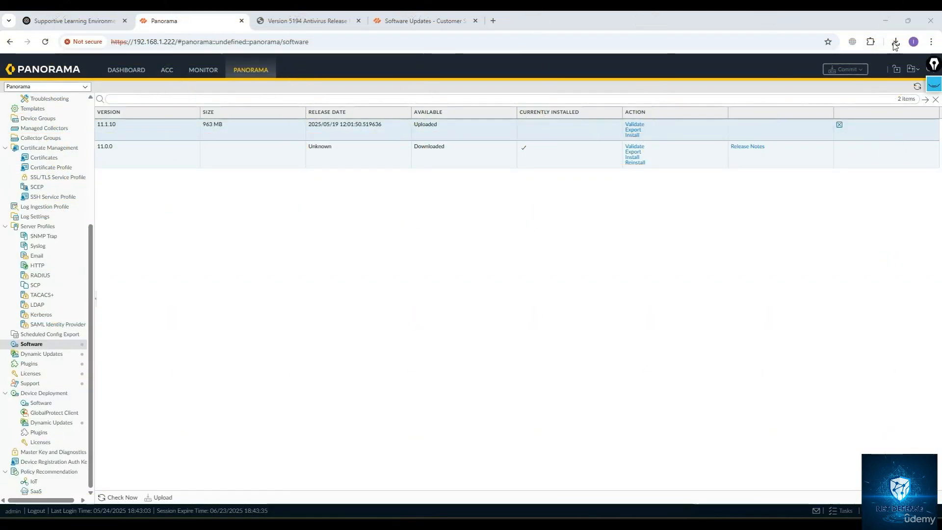
pyautogui.click(894, 46)
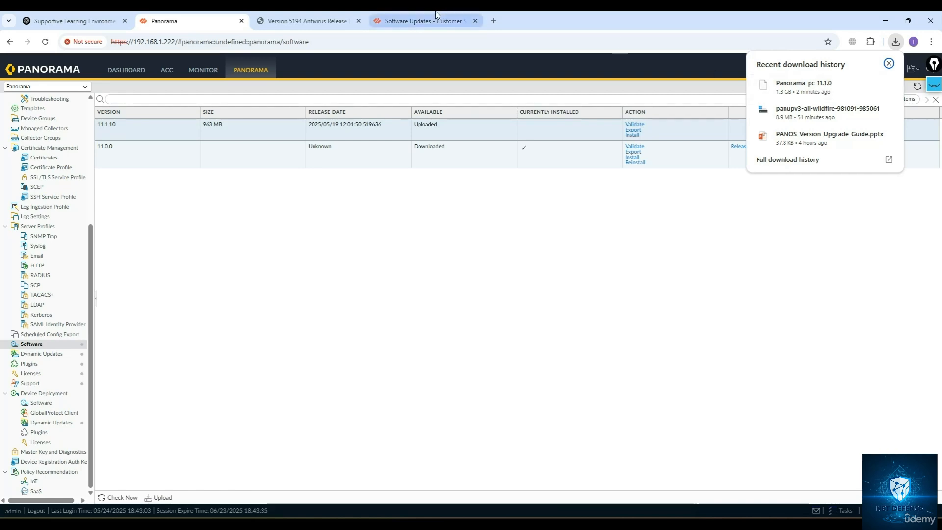
pyautogui.click(417, 20)
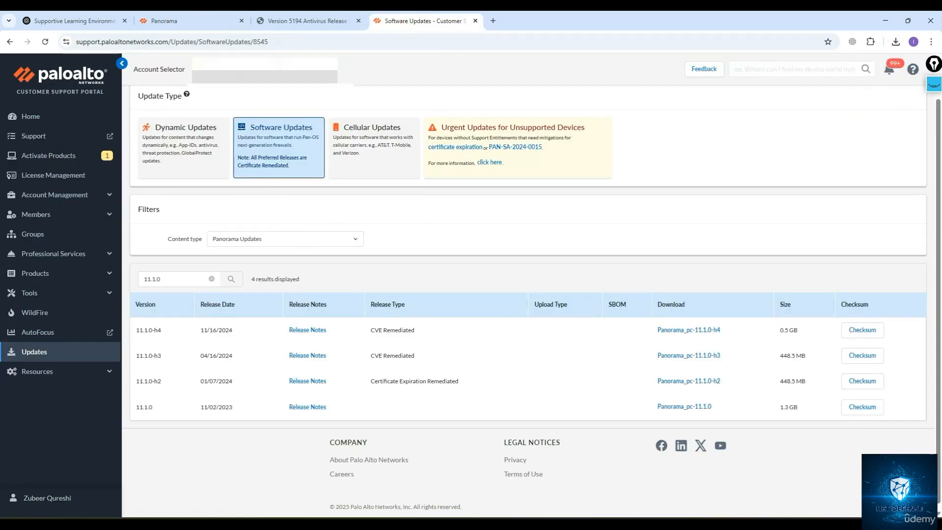
pyautogui.click(164, 20)
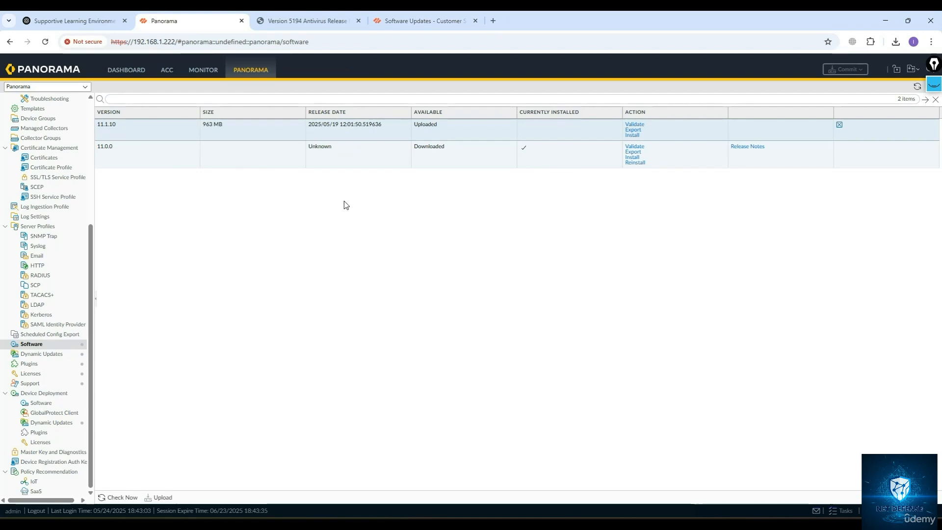
# Upload the downloaded Panorama_pc-11.1.0 software image to Panorama and acknowledge the saved message.
pyautogui.click(162, 498)
pyautogui.click(567, 281)
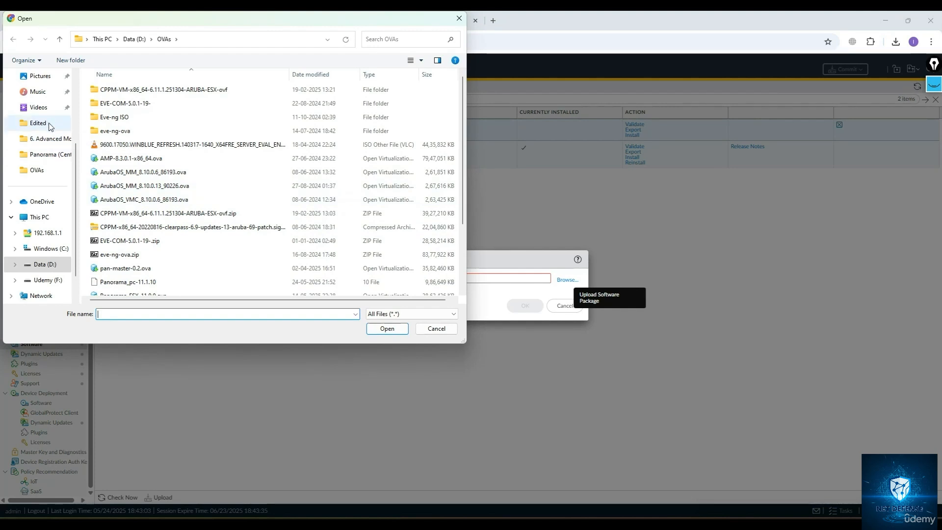
pyautogui.scroll(5, 51, 127)
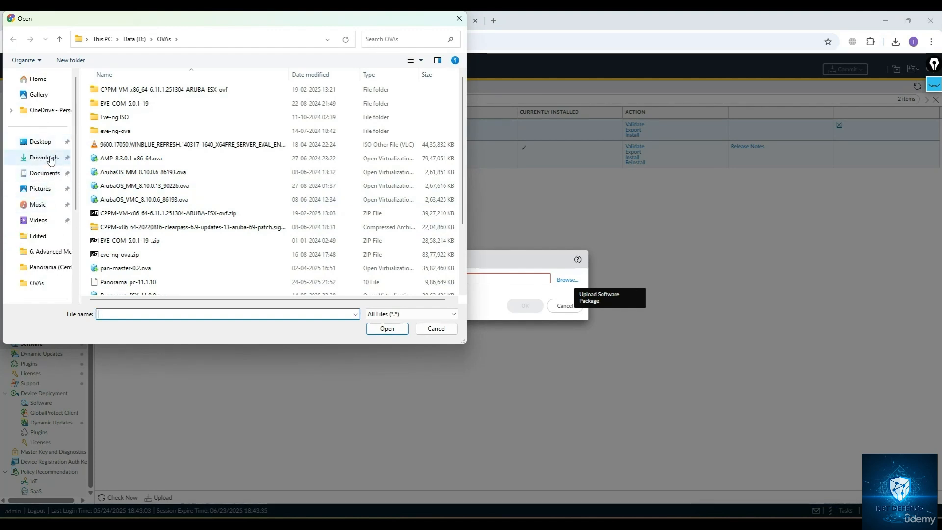
pyautogui.click(44, 157)
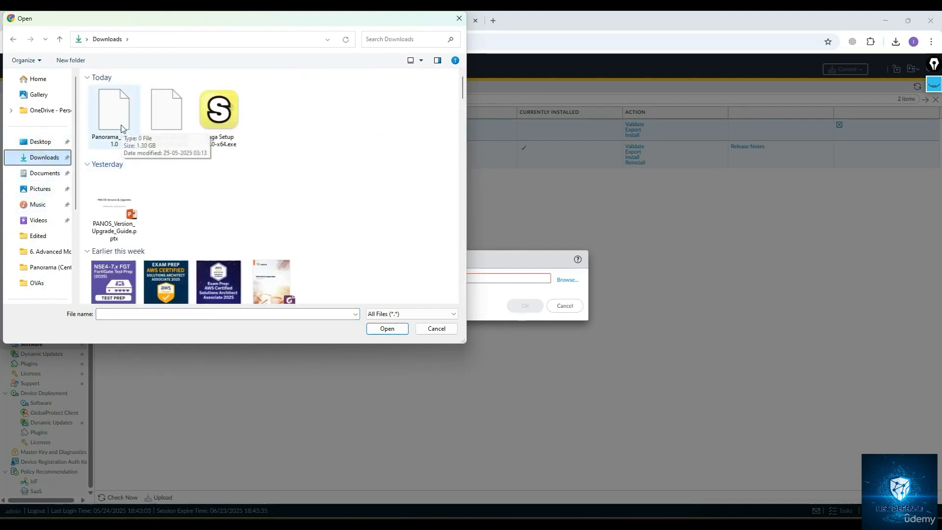
pyautogui.doubleClick(123, 129)
pyautogui.click(534, 309)
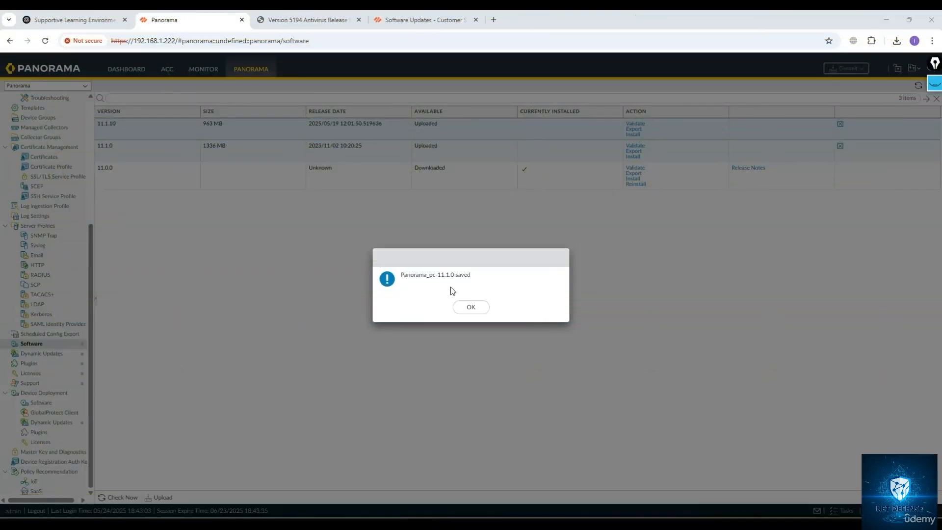
pyautogui.moveTo(406, 275); pyautogui.dragTo(461, 281)
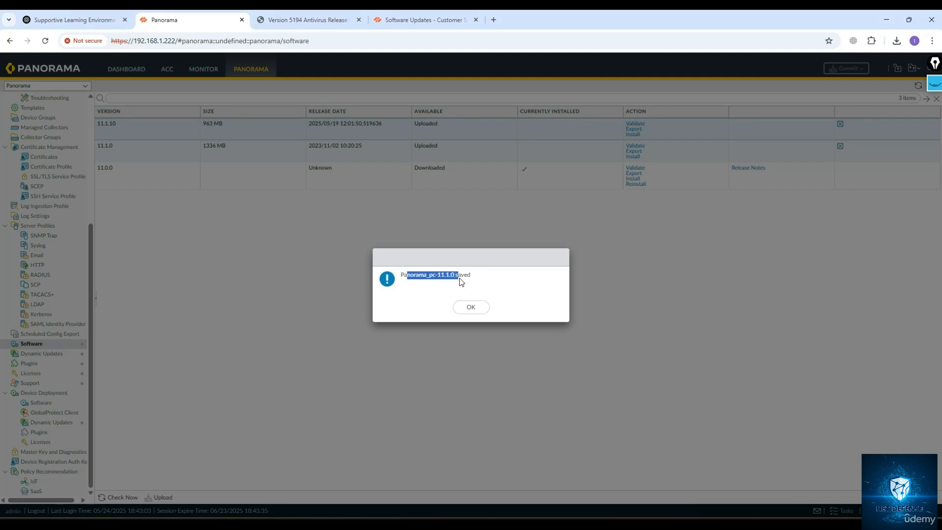
pyautogui.click(469, 307)
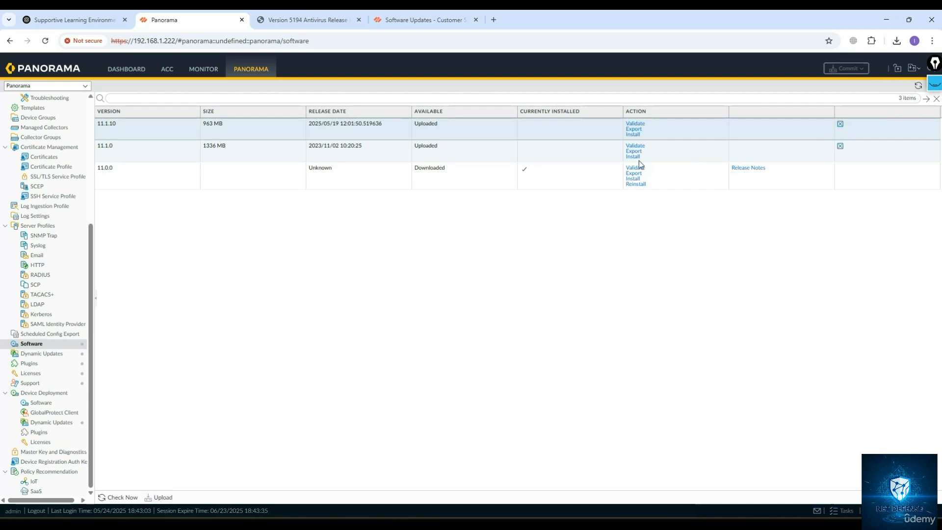
# Refresh the software list and install Panorama version 11.1.10, confirming the installation.
pyautogui.click(917, 87)
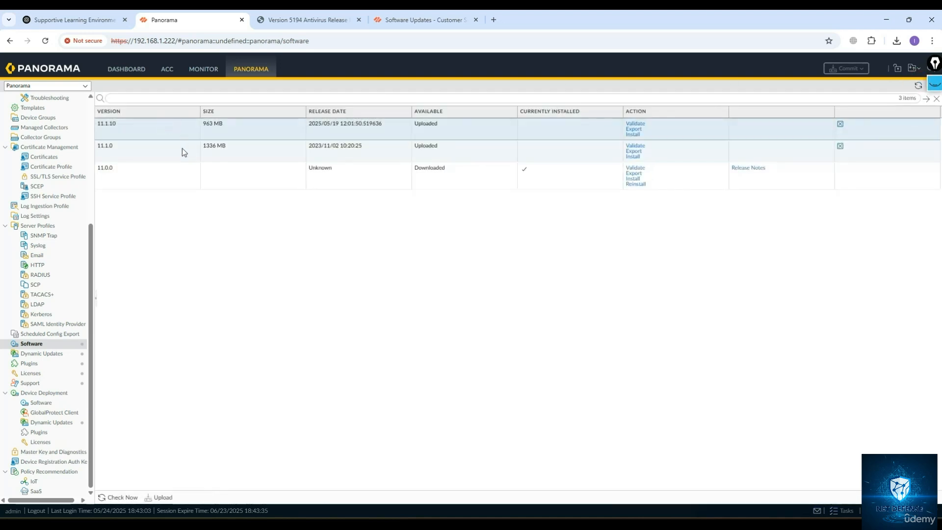
pyautogui.click(123, 150)
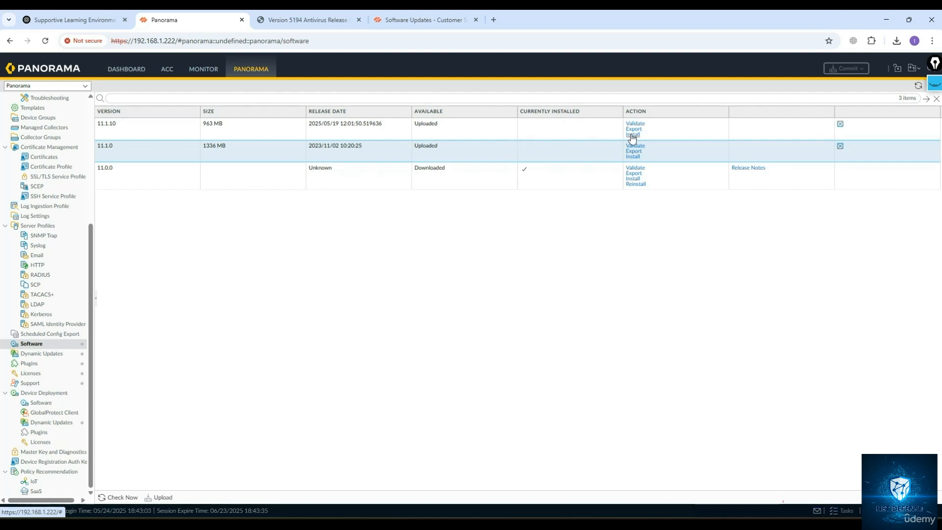
pyautogui.click(107, 130)
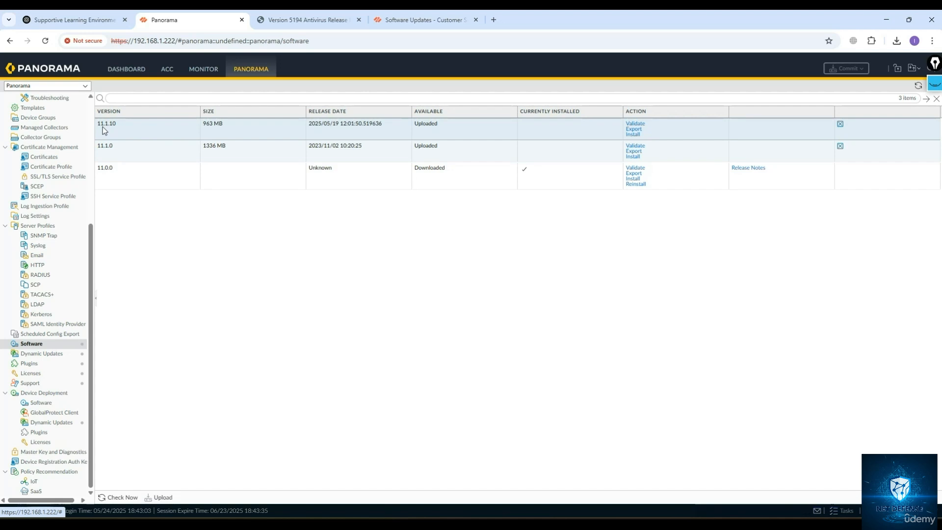
pyautogui.click(634, 134)
pyautogui.click(450, 318)
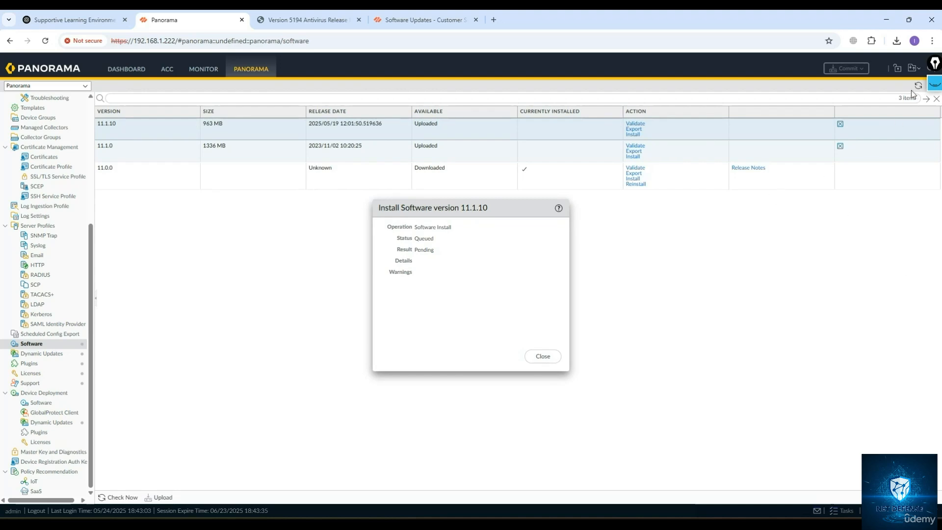
# Open the task manager and view the status of the Software Install job.
pyautogui.click(908, 20)
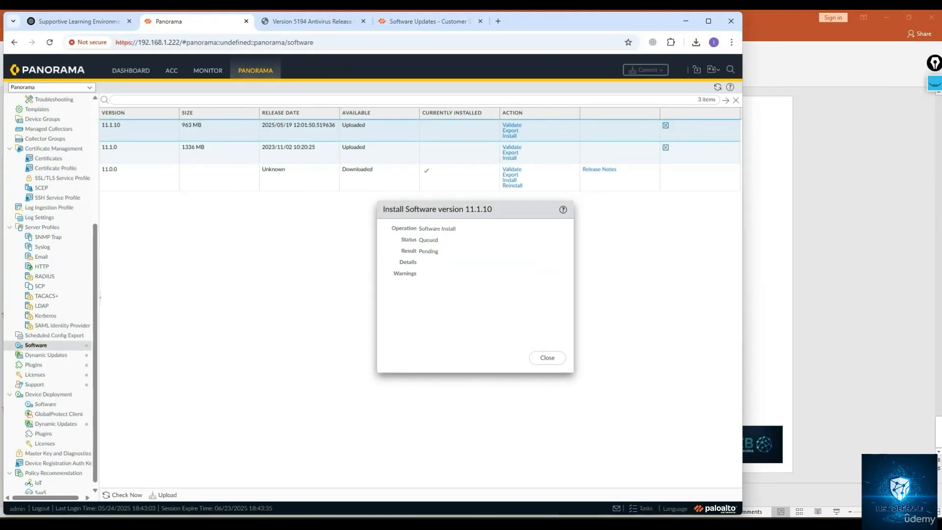
pyautogui.click(640, 508)
pyautogui.click(708, 21)
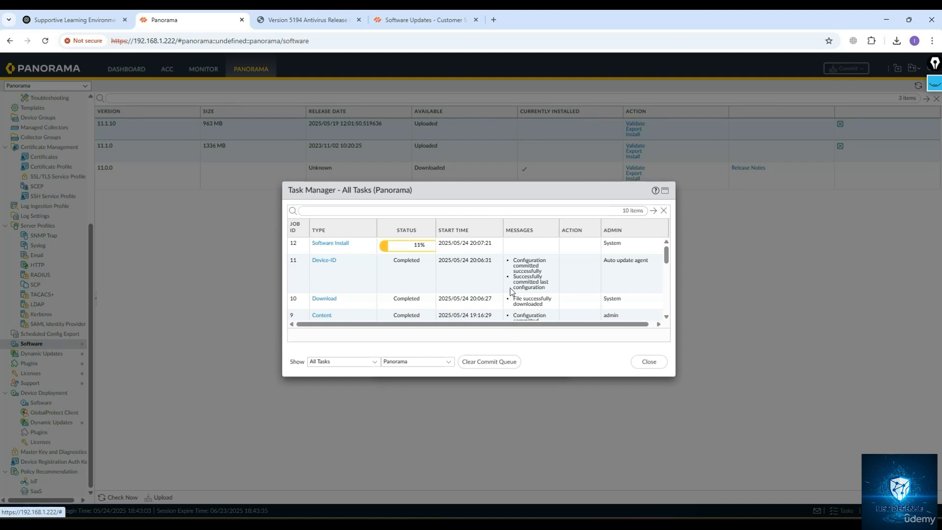
pyautogui.scroll(-1, 510, 290)
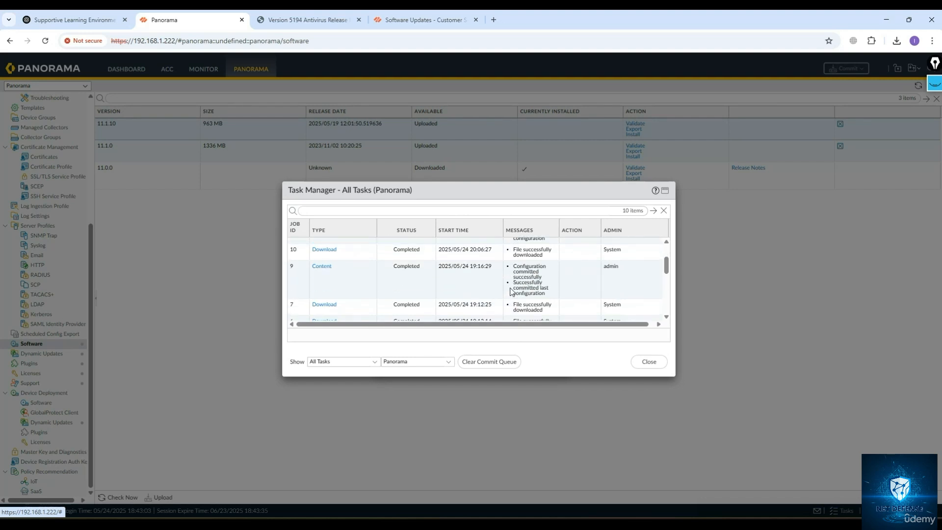
pyautogui.scroll(1, 510, 291)
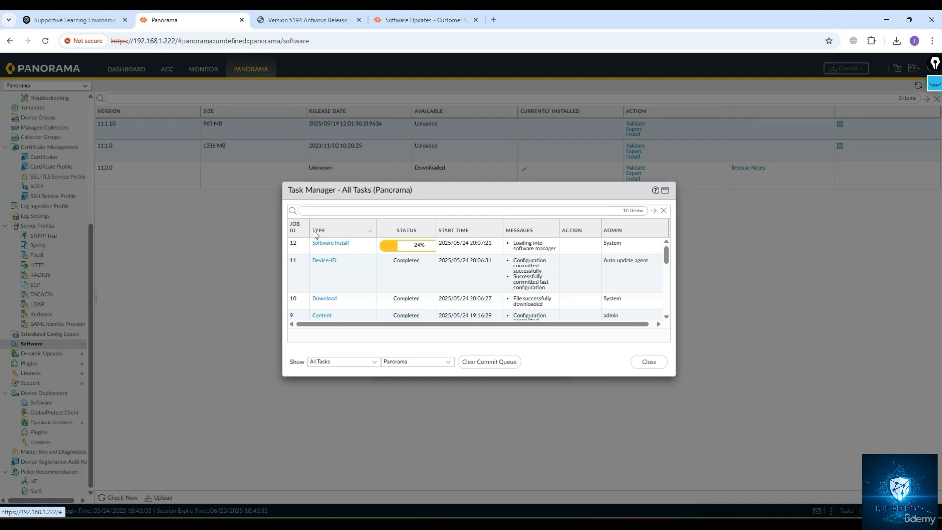
pyautogui.click(329, 242)
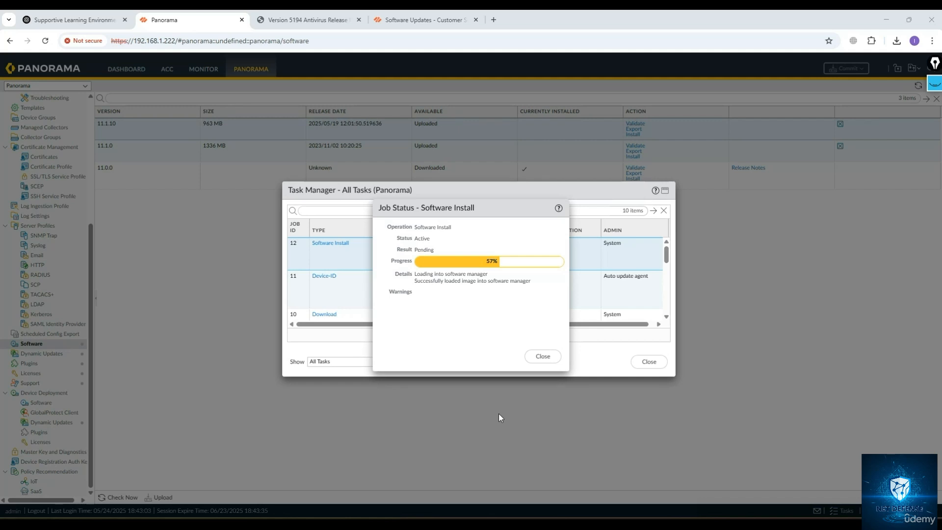
pyautogui.press('super')
pyautogui.write('puty')
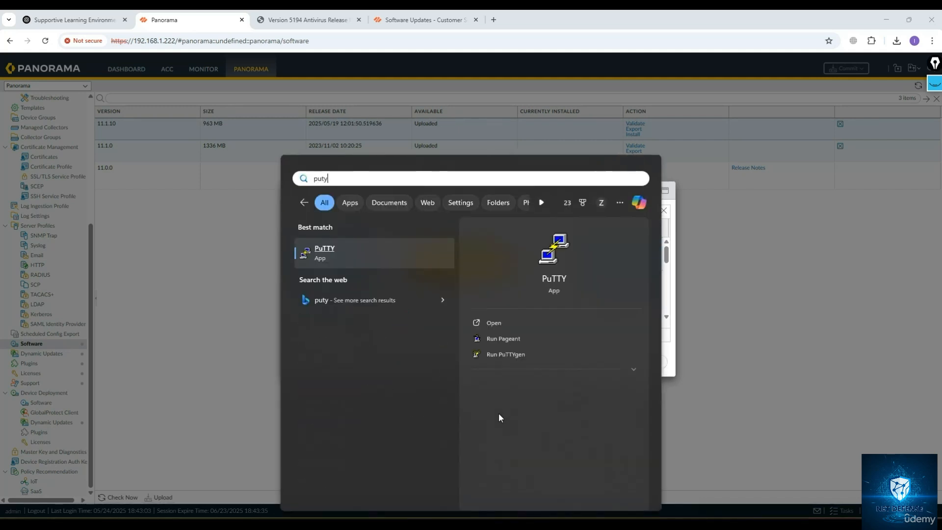
pyautogui.press('Return')
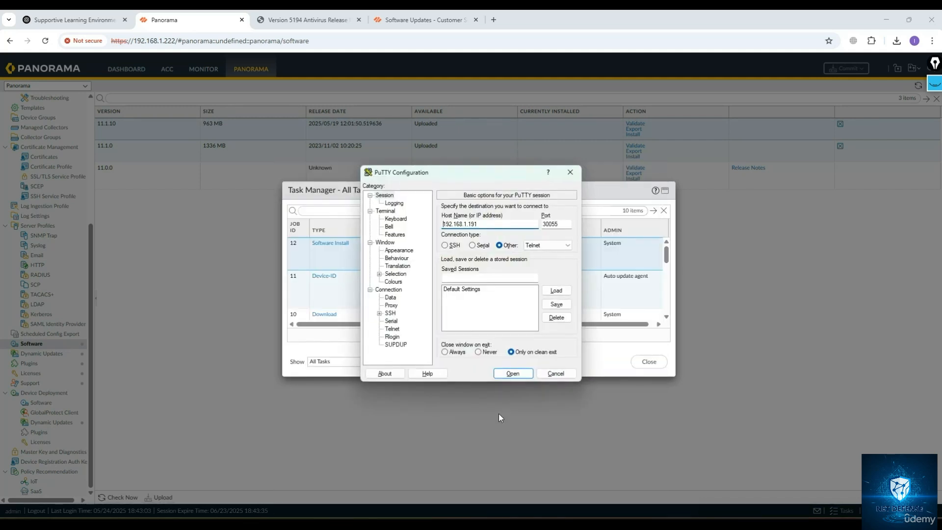
pyautogui.doubleClick(470, 224)
pyautogui.write('222')
pyautogui.press('Return')
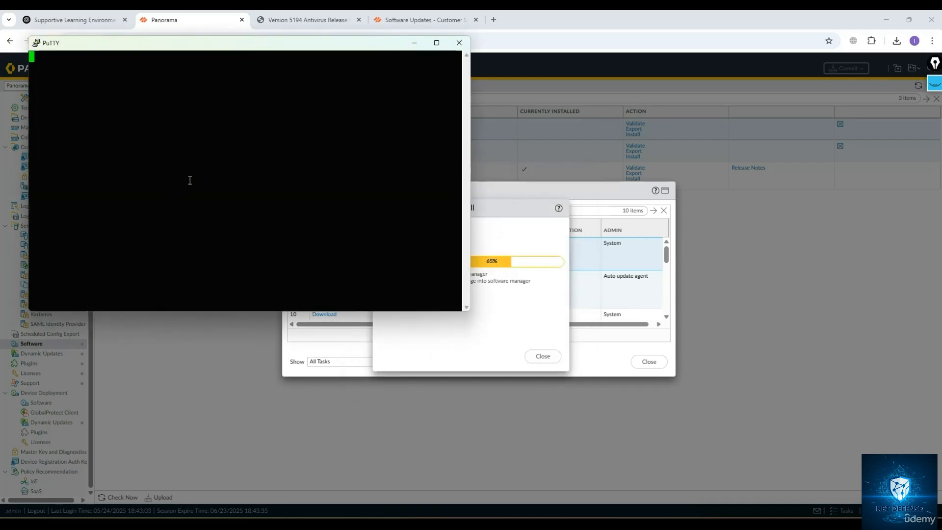
pyautogui.click(218, 193)
pyautogui.moveTo(140, 49)
pyautogui.mouseDown()
pyautogui.moveTo(328, 72)
pyautogui.moveTo(391, 96)
pyautogui.mouseUp()
pyautogui.click(697, 91)
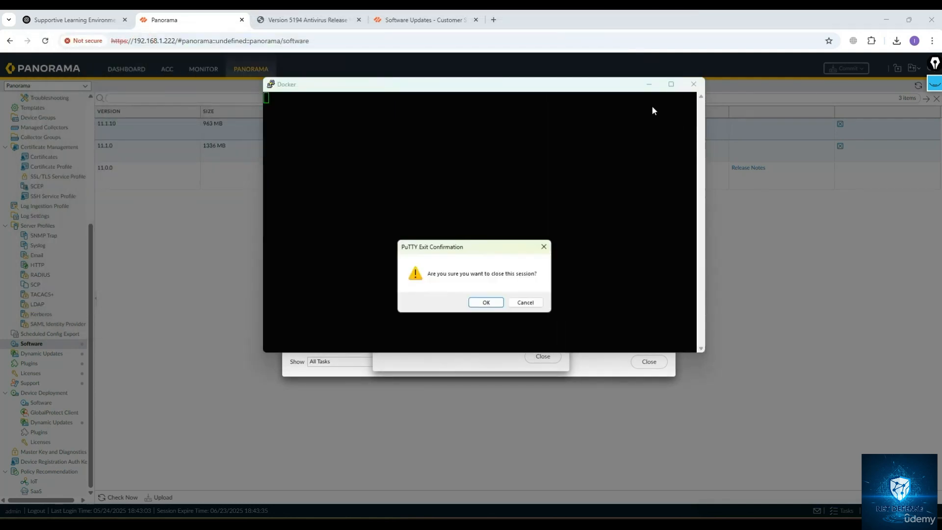
pyautogui.click(485, 301)
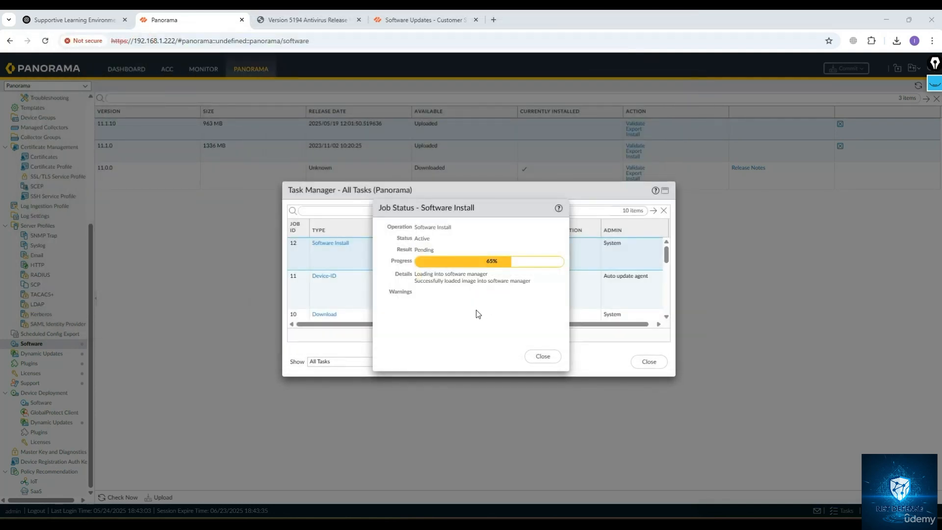
pyautogui.press('super')
pyautogui.write('putty')
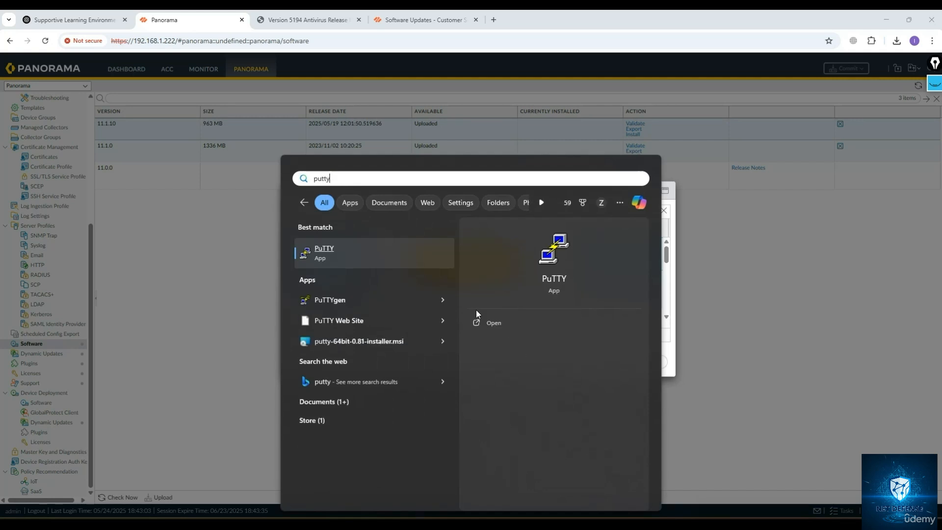
pyautogui.press('Return')
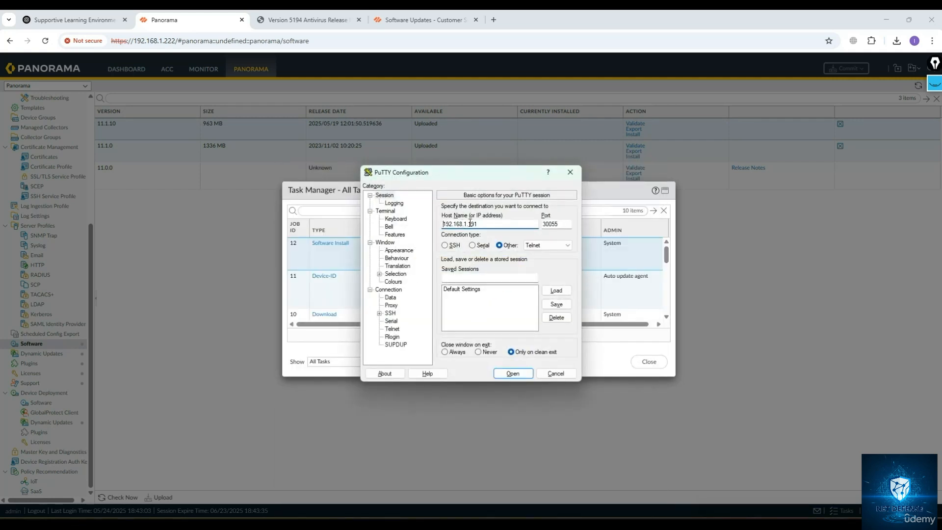
pyautogui.click(491, 222)
pyautogui.press('BackSpace')
pyautogui.press('BackSpace')
pyautogui.press('BackSpace')
pyautogui.write('222')
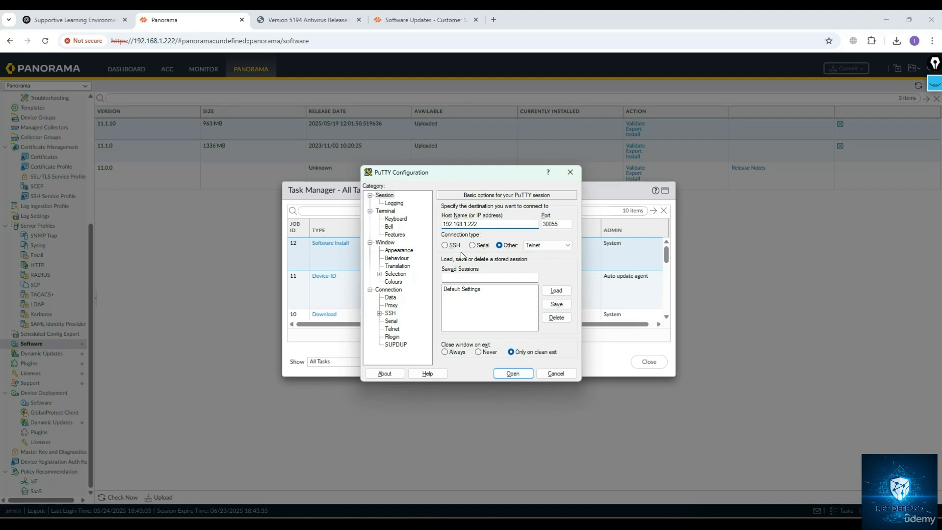
pyautogui.click(445, 246)
pyautogui.click(512, 373)
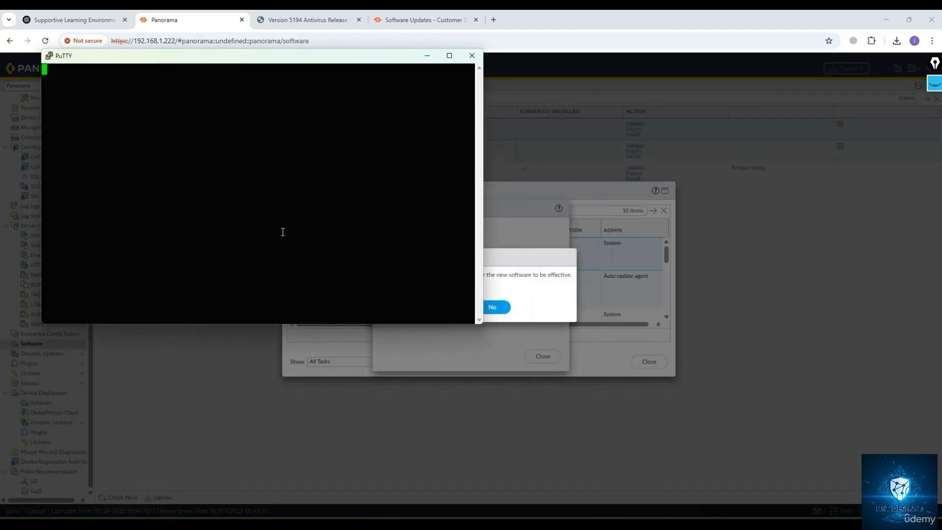
# Reboot Panorama to apply the new software, and close the open PuTTY session.
pyautogui.click(542, 273)
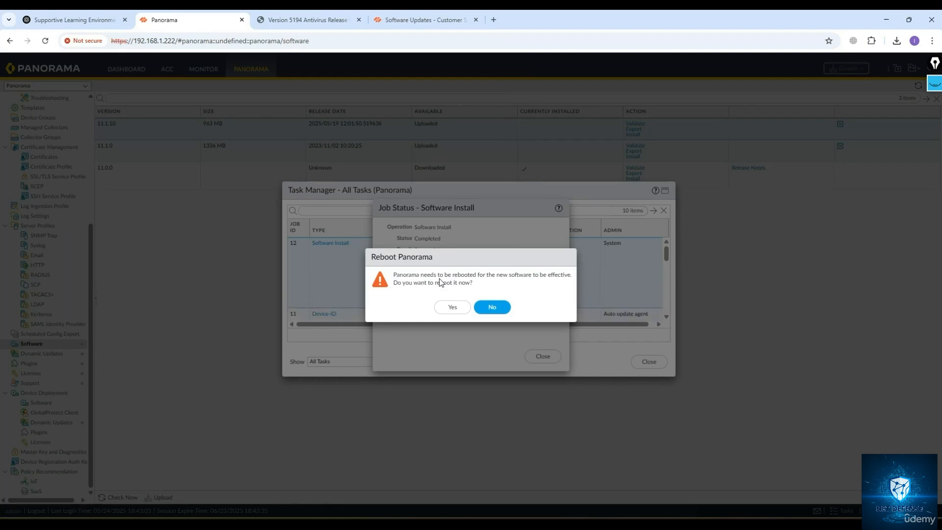
pyautogui.click(453, 307)
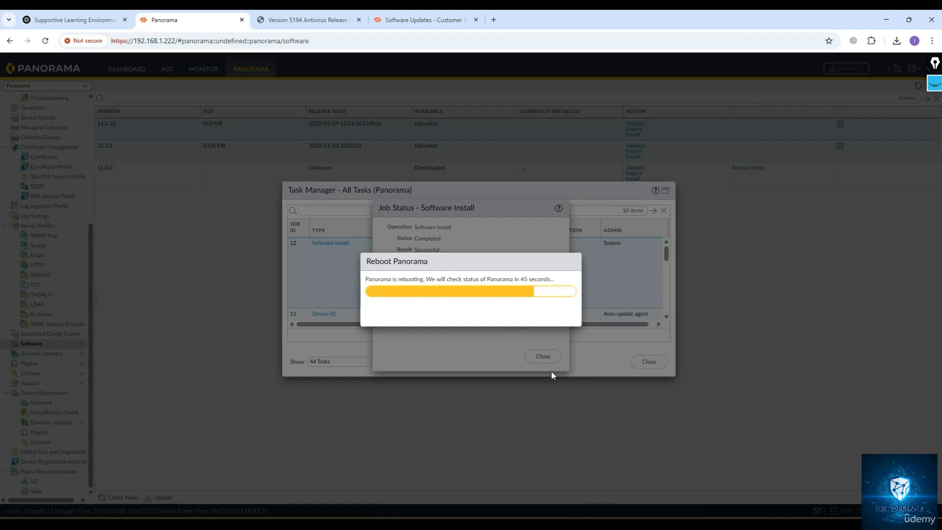
pyautogui.hotkey('alt', 'Tab')
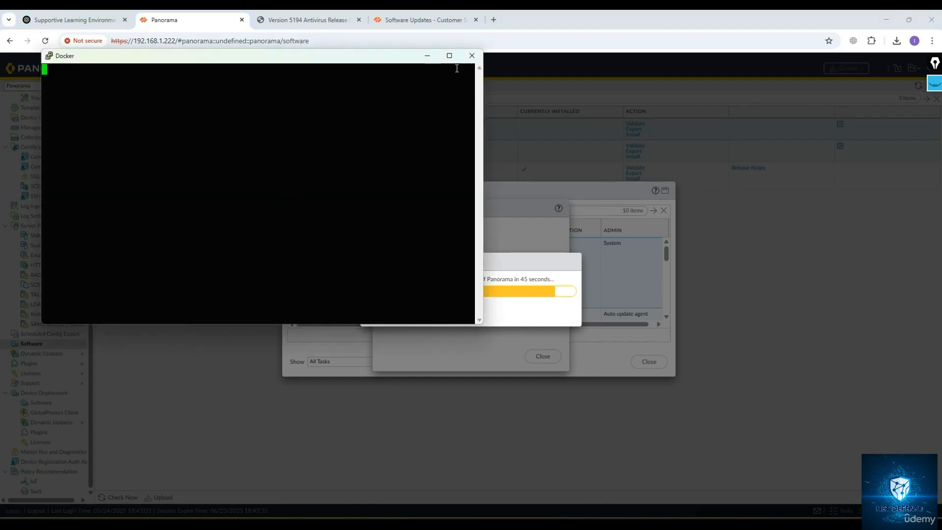
pyautogui.click(470, 59)
pyautogui.click(489, 301)
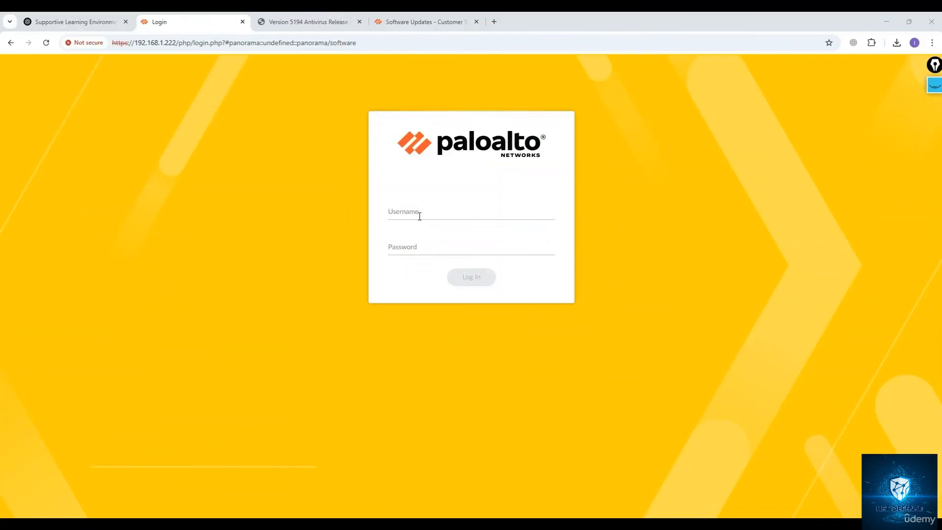
# Log back in to the Panorama web interface as admin with the account password.
pyautogui.click(420, 216)
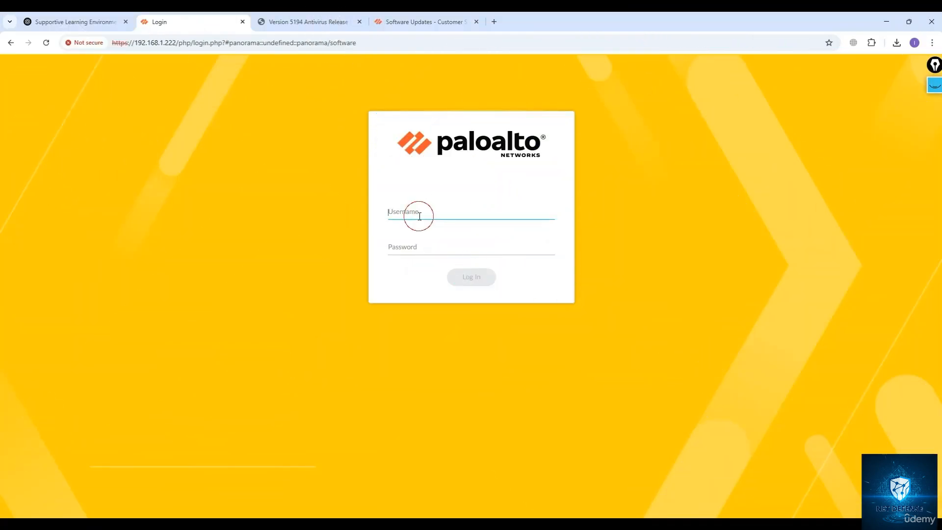
pyautogui.write('adminin')
pyautogui.press('Tab')
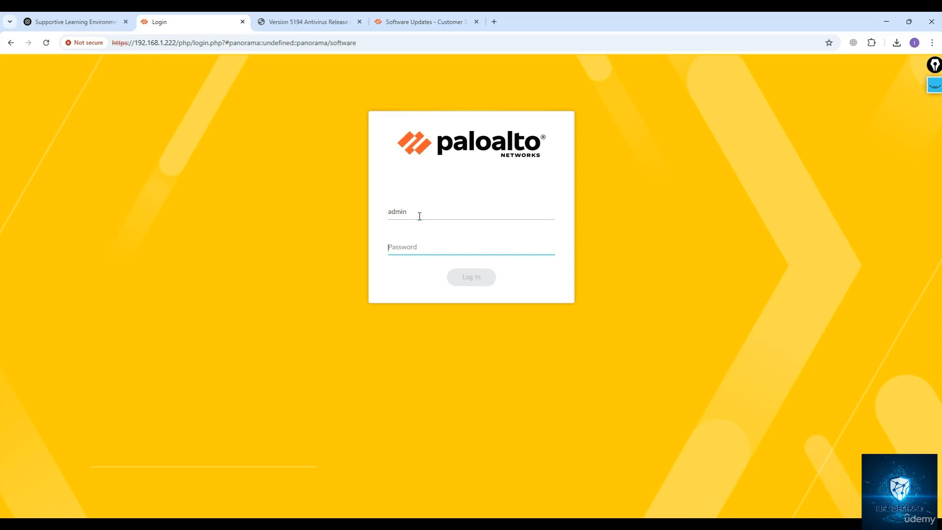
pyautogui.write('admin12345')
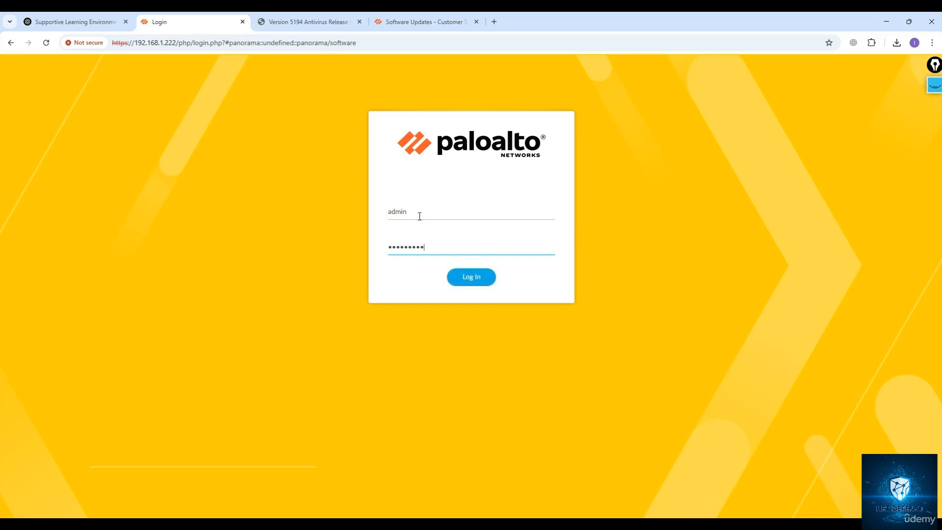
pyautogui.press('Return')
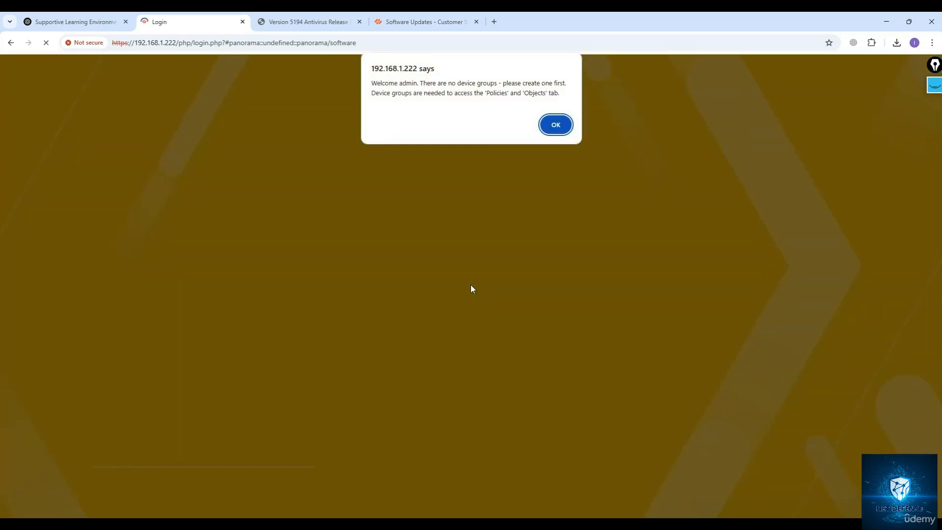
pyautogui.press('super')
pyautogui.write('putty')
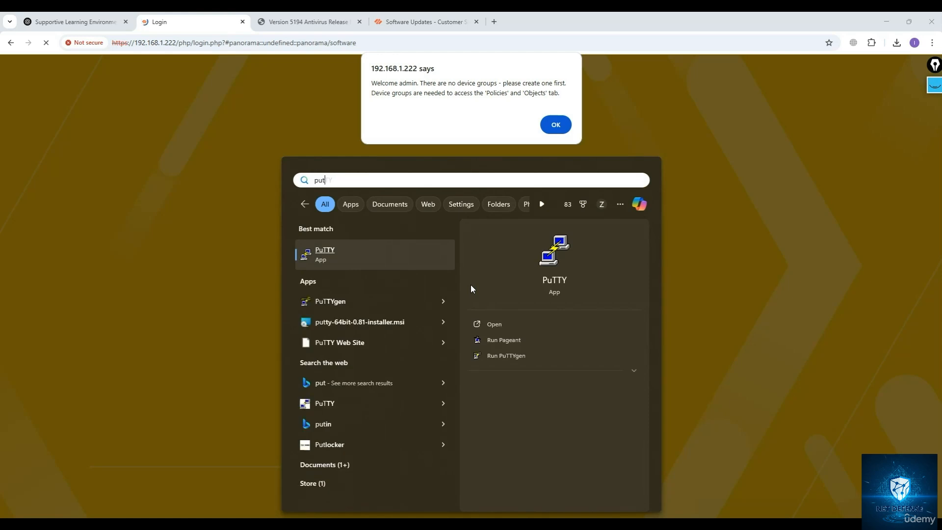
pyautogui.press('Return')
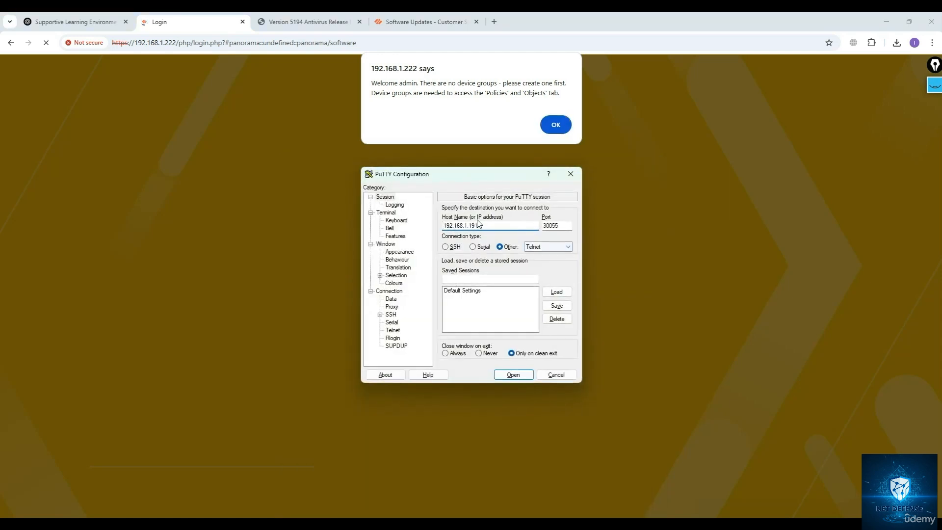
pyautogui.doubleClick(477, 225)
pyautogui.click(490, 226)
pyautogui.press('BackSpace')
pyautogui.press('BackSpace')
pyautogui.press('BackSpace')
pyautogui.write('.222')
pyautogui.click(454, 250)
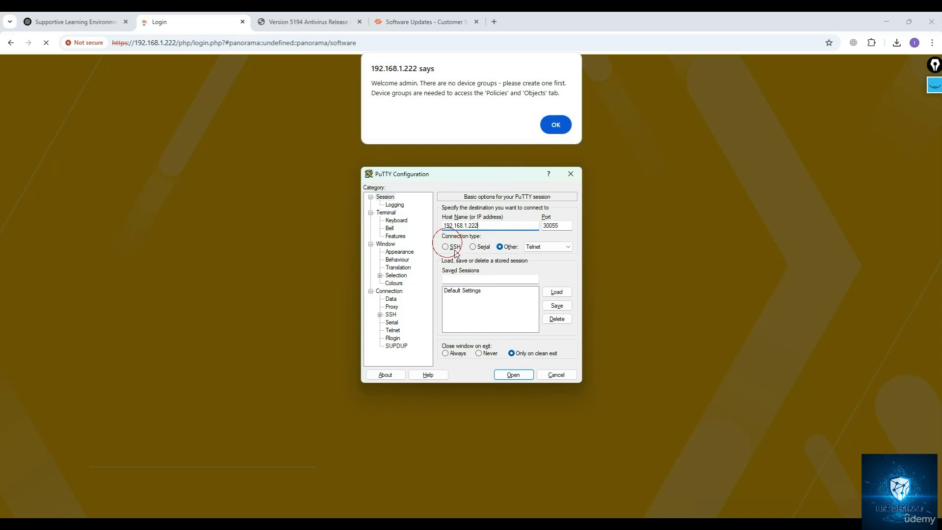
pyautogui.click(510, 374)
# Dismiss the login welcome alert about device groups and close the PuTTY session window.
pyautogui.click(559, 125)
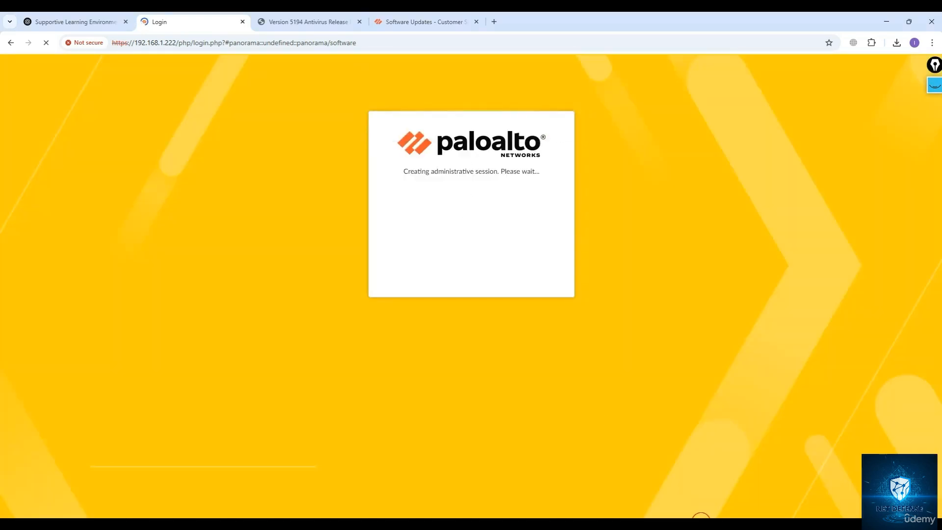
pyautogui.click(700, 516)
pyautogui.click(251, 238)
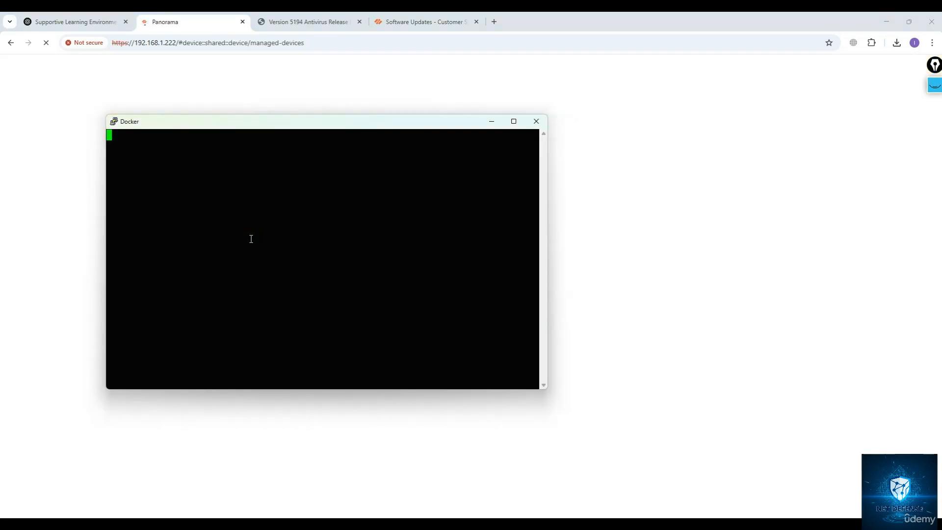
pyautogui.click(536, 121)
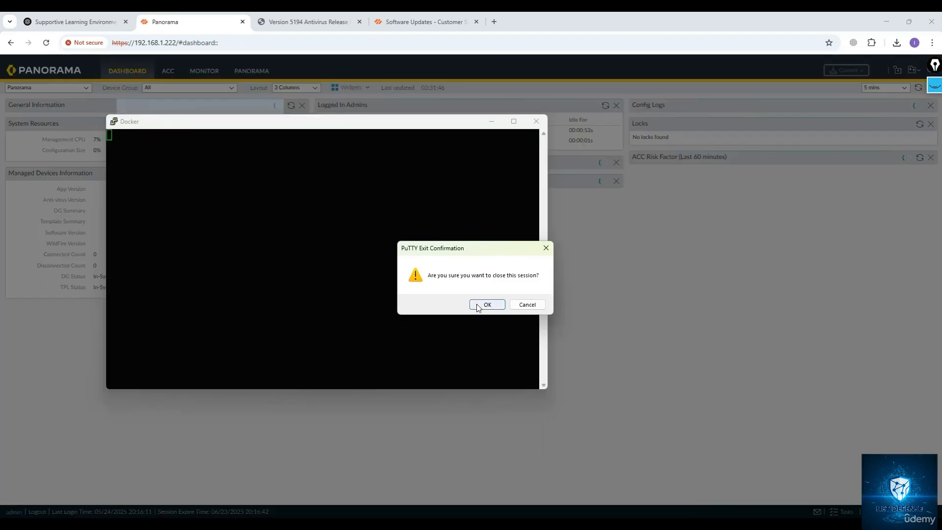
pyautogui.click(488, 304)
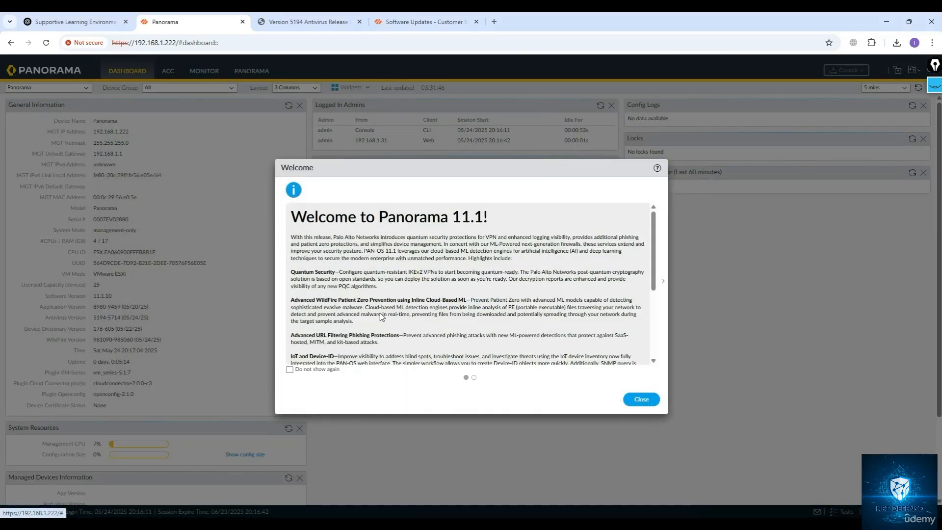
pyautogui.press('super')
pyautogui.write('putty')
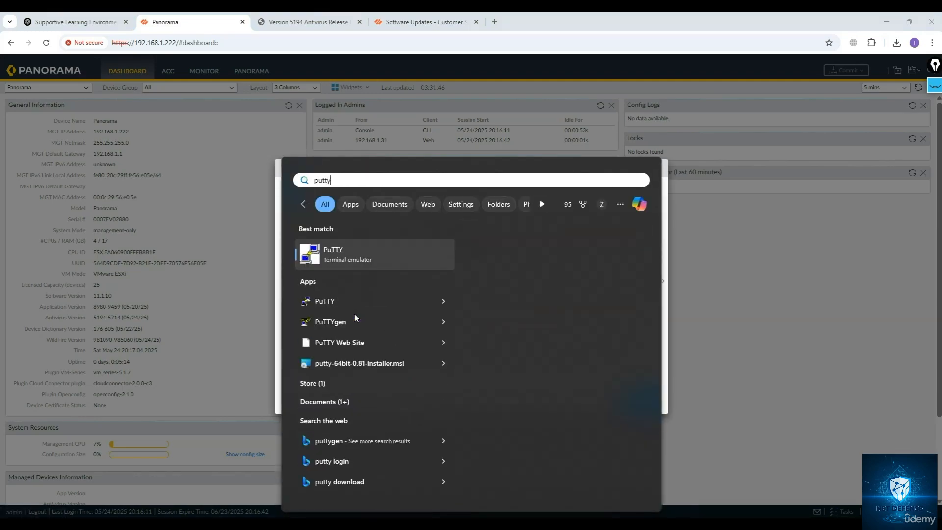
pyautogui.press('Return')
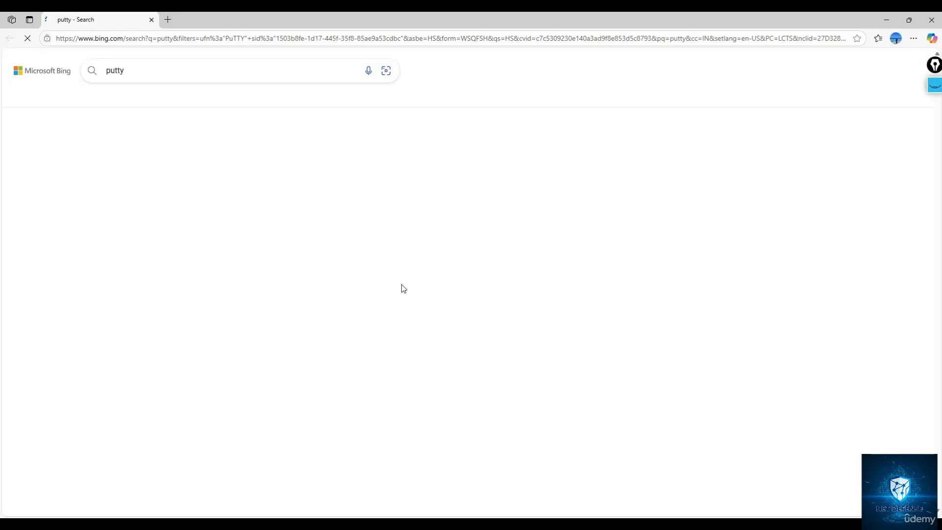
pyautogui.click(151, 20)
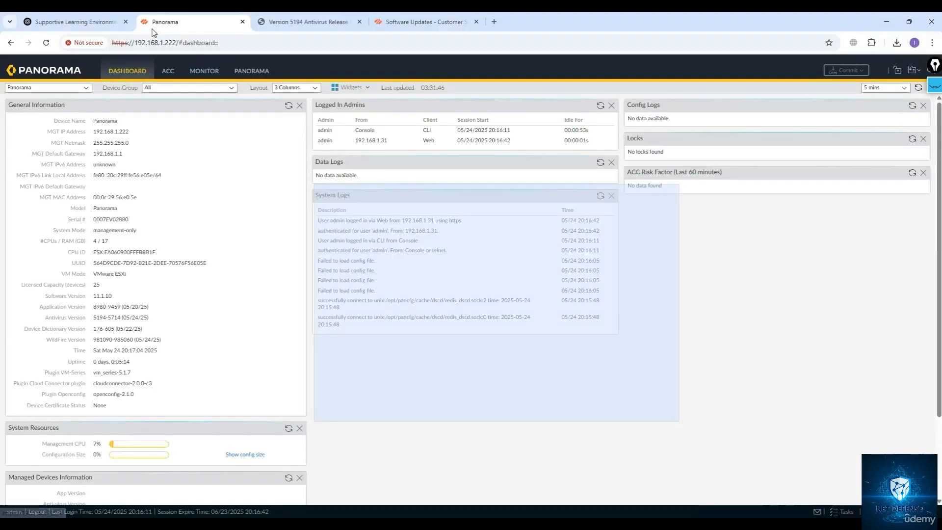
# Open an SSH session in PuTTY to host 192.168.1.222 on port 22.
pyautogui.press('super')
pyautogui.write('putty')
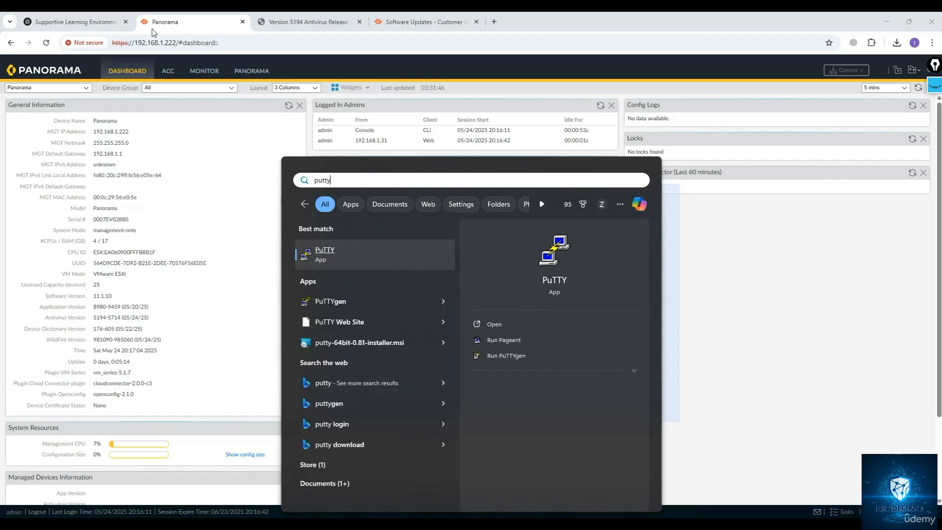
pyautogui.press('Return')
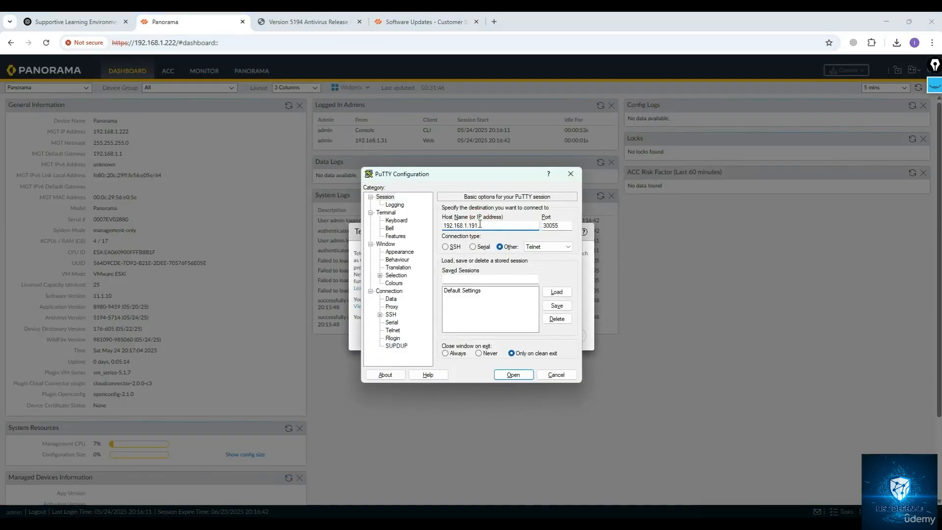
pyautogui.press('BackSpace')
pyautogui.press('BackSpace')
pyautogui.press('BackSpace')
pyautogui.press('BackSpace')
pyautogui.write('.222')
pyautogui.click(445, 247)
pyautogui.click(567, 246)
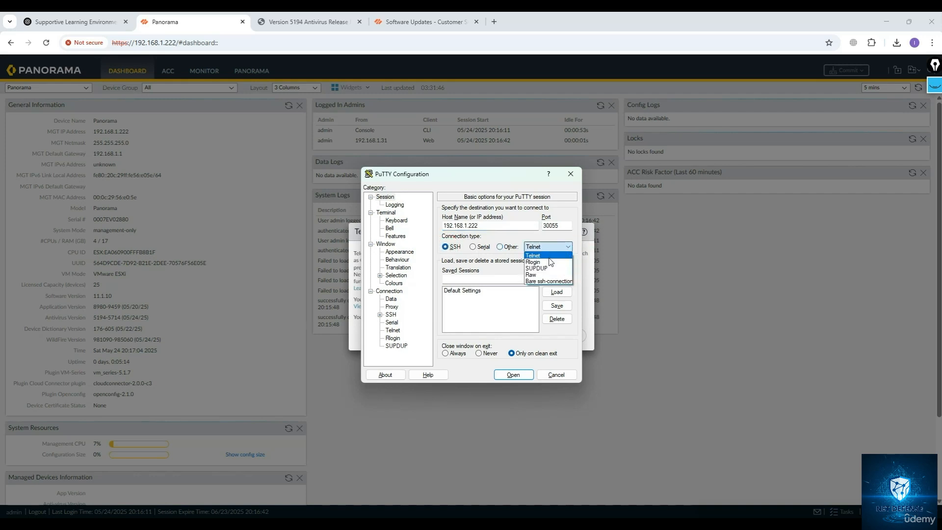
pyautogui.click(535, 262)
pyautogui.doubleClick(551, 226)
pyautogui.write('22')
pyautogui.click(549, 247)
pyautogui.click(533, 255)
pyautogui.click(445, 246)
pyautogui.click(548, 246)
pyautogui.click(491, 226)
pyautogui.click(515, 375)
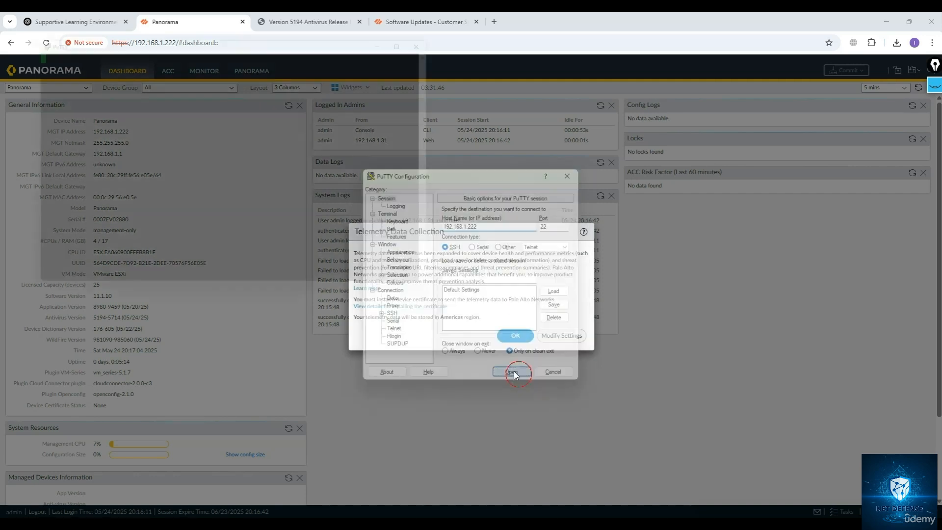
# Log in to the CLI as admin with the account password, and acknowledge the Telemetry Data Collection notice.
pyautogui.write('admin')
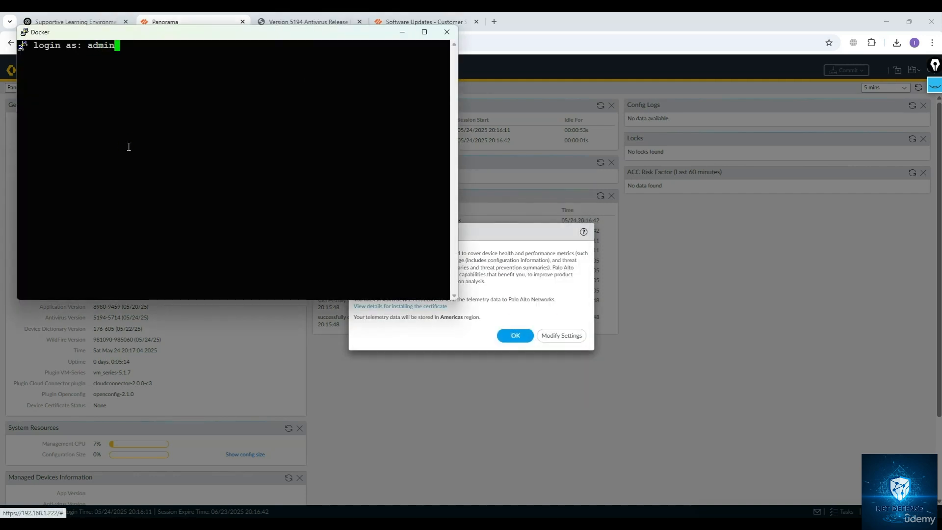
pyautogui.press('Return')
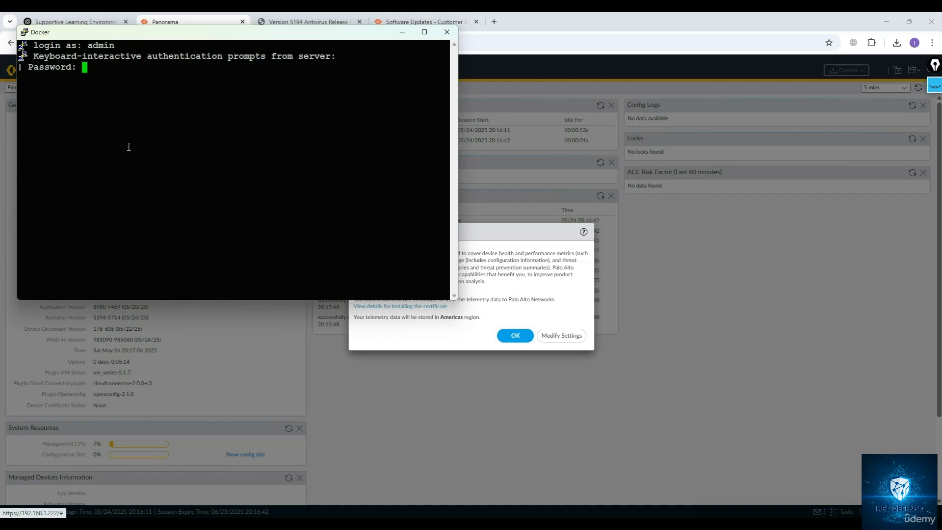
pyautogui.press('Return')
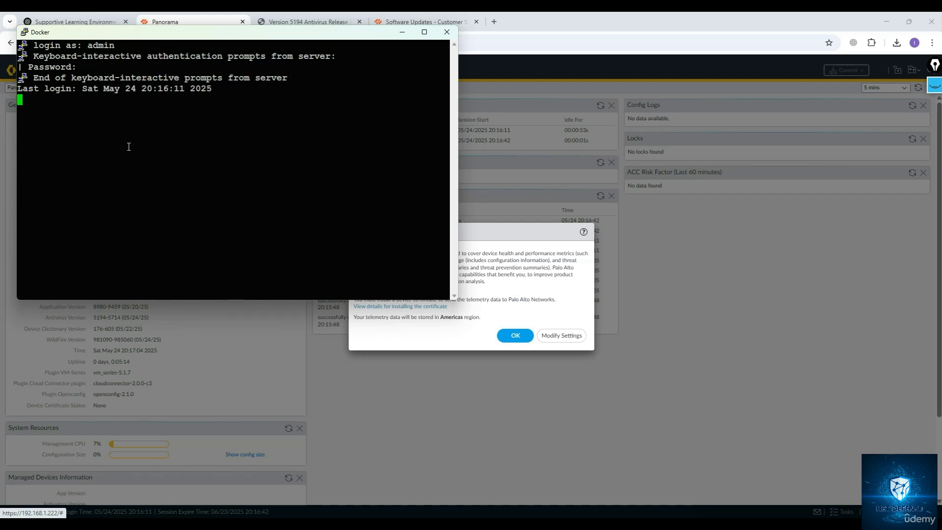
pyautogui.click(500, 271)
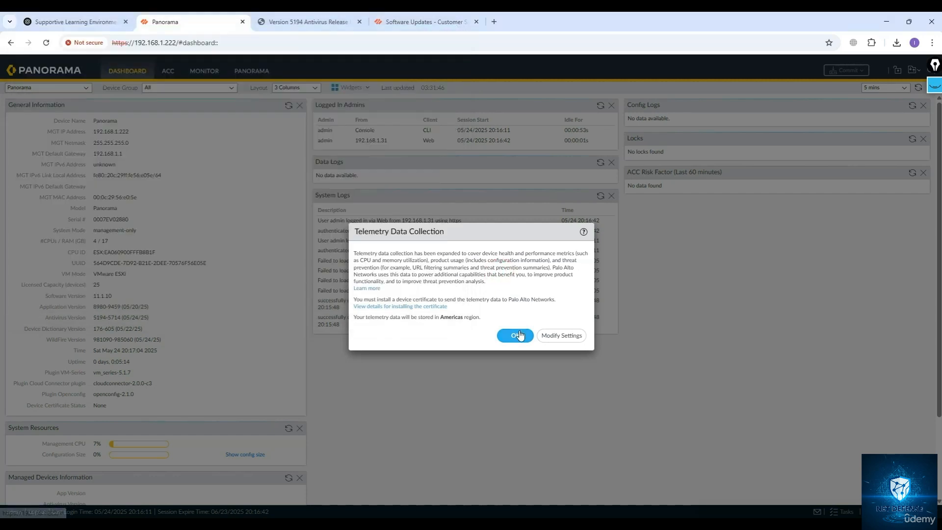
# Dismiss the Telemetry Data Collection notice and highlight the software version in the dashboard's General Information.
pyautogui.click(514, 335)
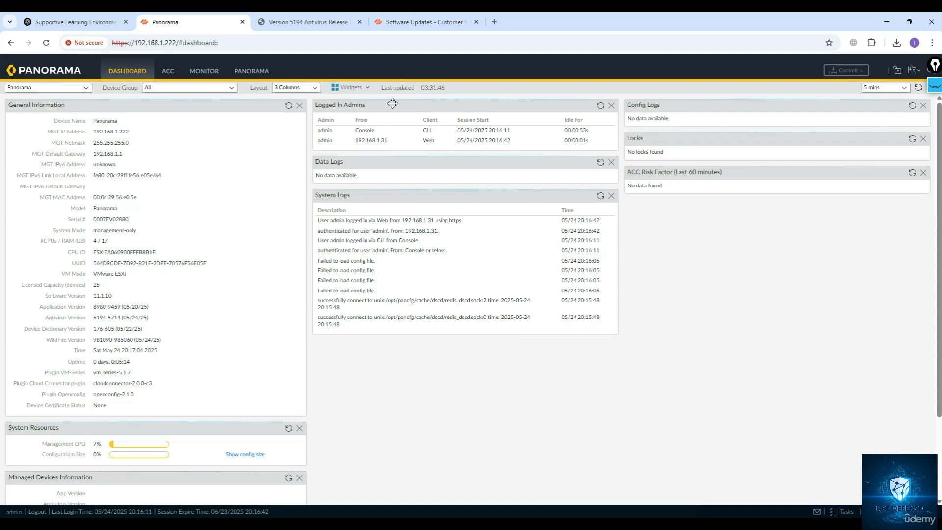
pyautogui.moveTo(120, 299); pyautogui.dragTo(94, 300)
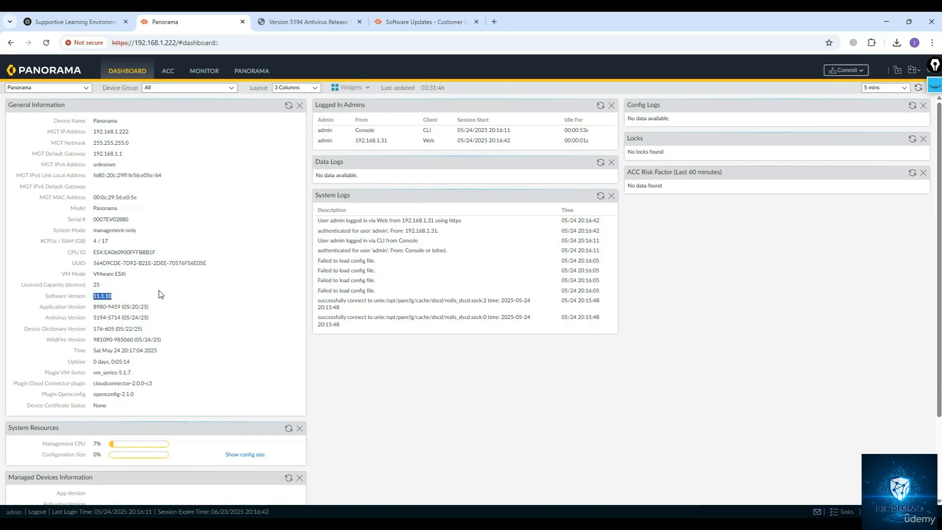
# Check for new Panorama software and then dynamic updates on the Software and Dynamic Updates pages.
pyautogui.click(252, 74)
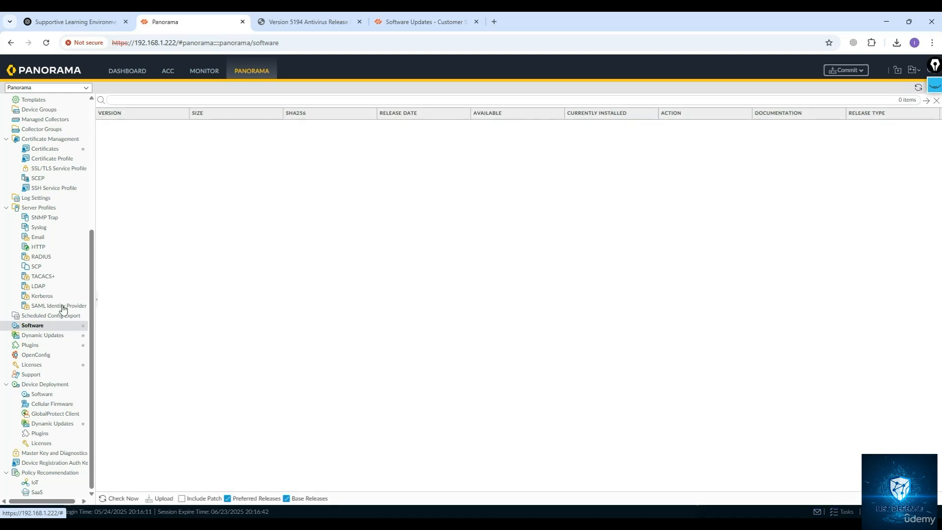
pyautogui.click(36, 335)
pyautogui.click(35, 327)
pyautogui.click(918, 87)
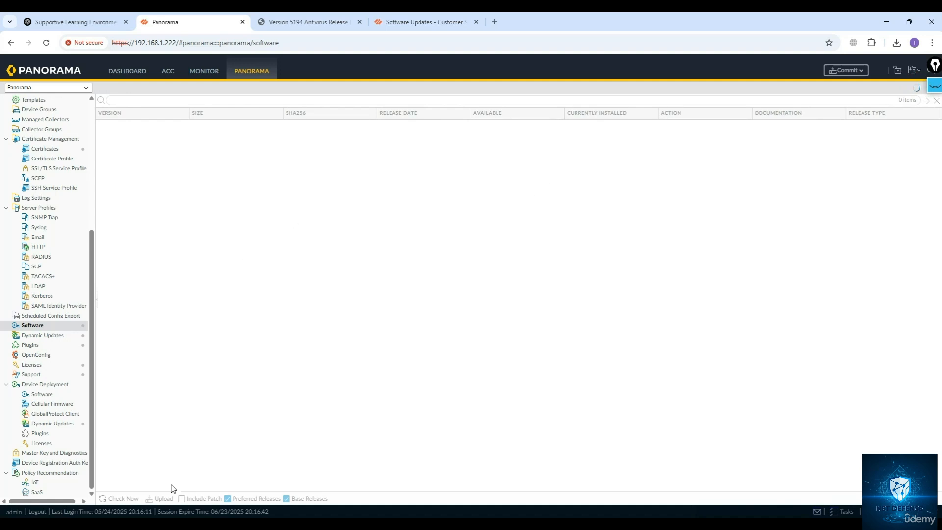
pyautogui.click(123, 499)
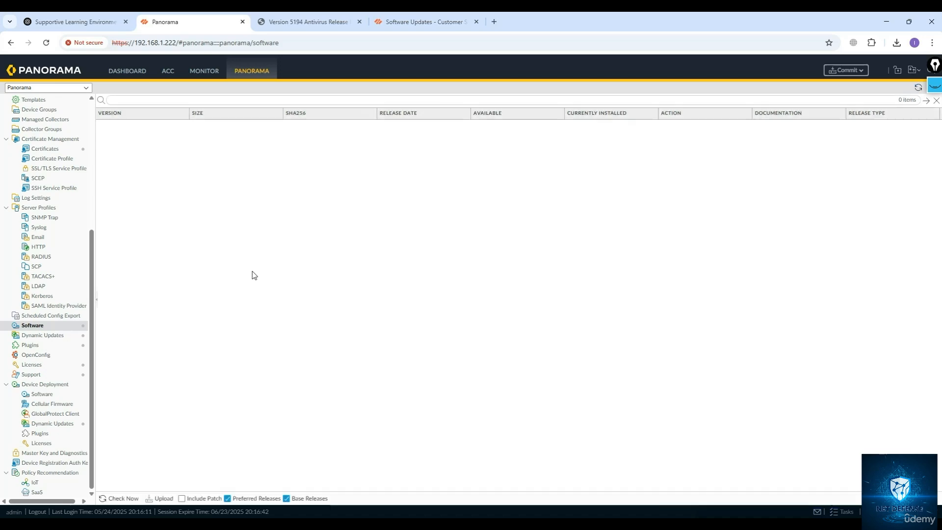
pyautogui.click(46, 335)
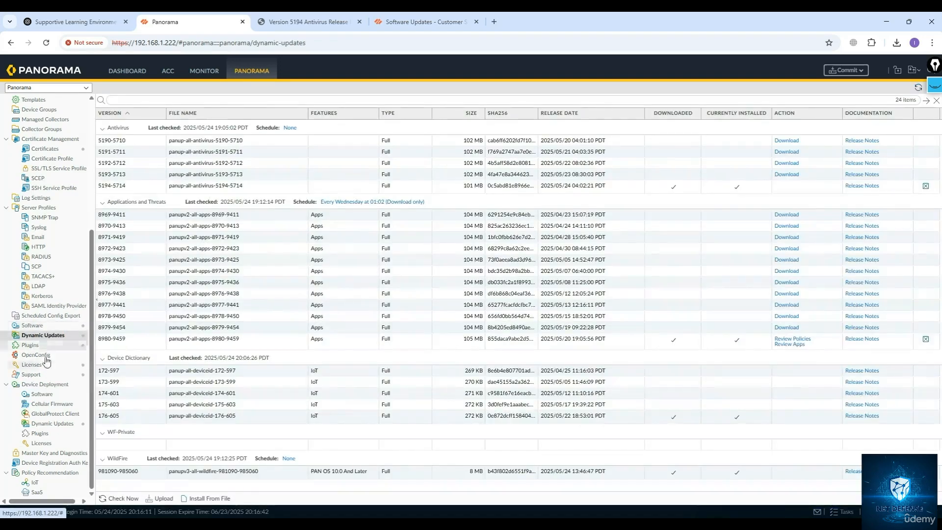
pyautogui.click(109, 498)
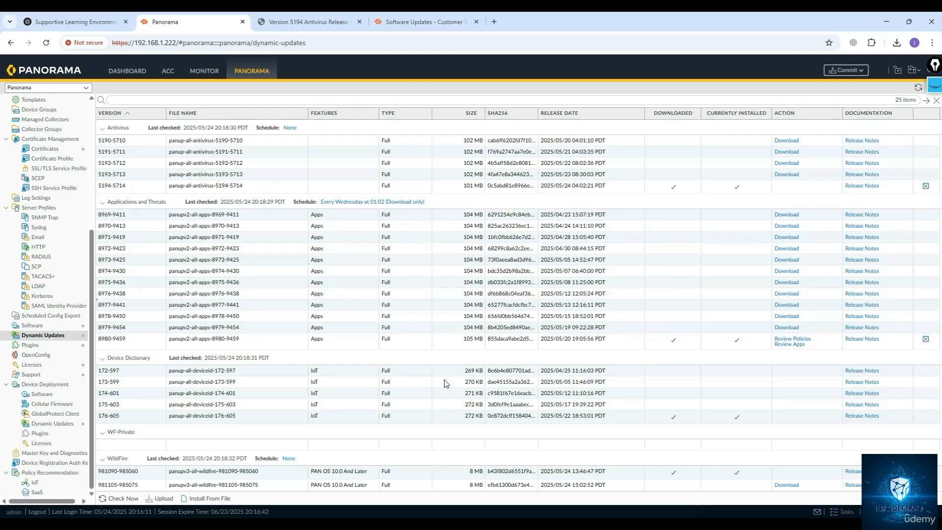
# Bring the PuTTY SSH window to the front, move it over the page and enlarge it.
pyautogui.moveTo(699, 524)
pyautogui.click(699, 488)
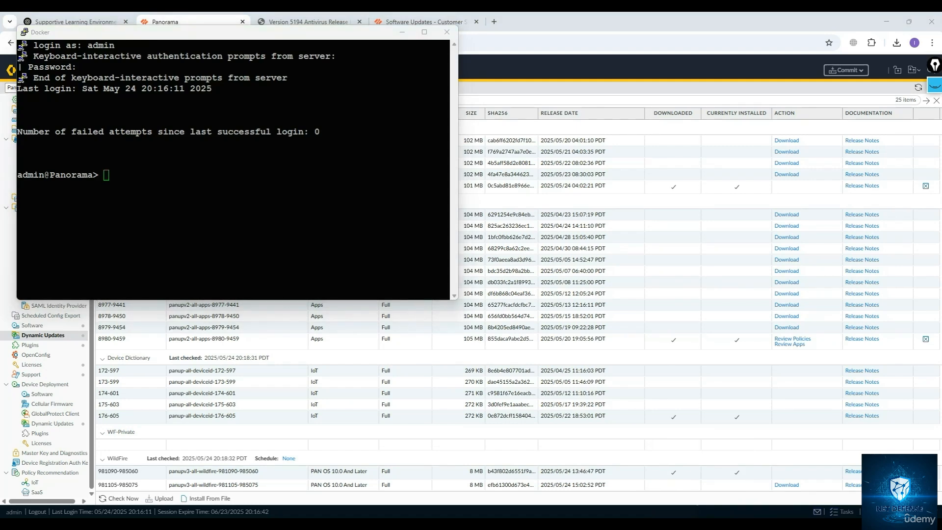
pyautogui.moveTo(242, 34); pyautogui.dragTo(474, 107)
pyautogui.click(444, 357)
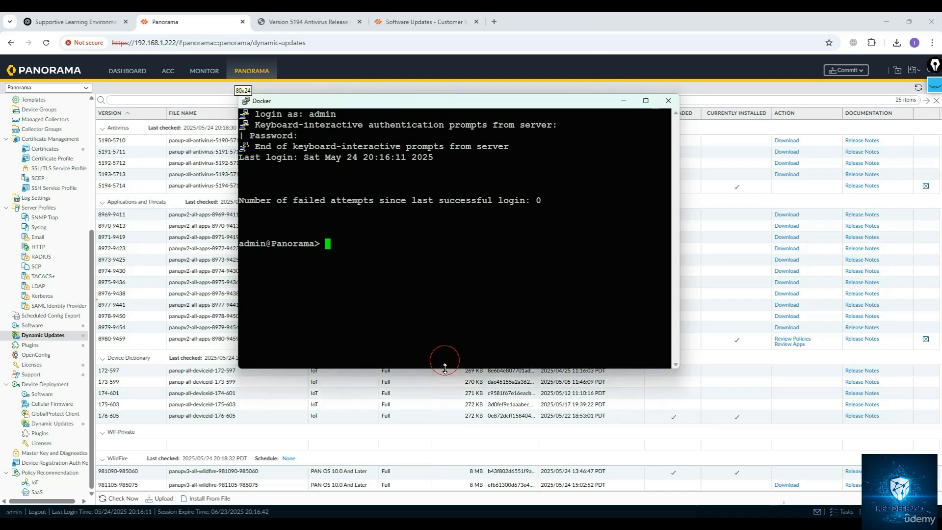
# Run show system info in the CLI.
pyautogui.write('show sys')
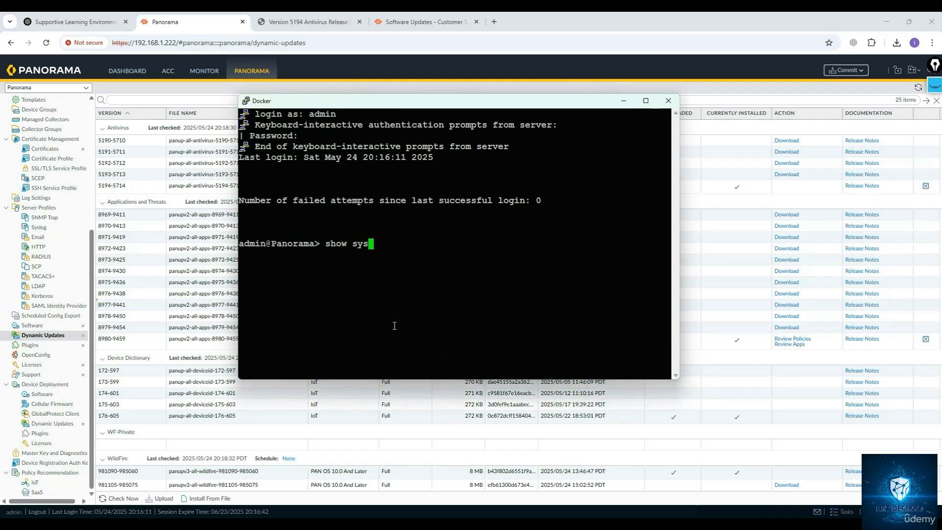
pyautogui.press('Tab')
pyautogui.write('i')
pyautogui.press('BackSpace')
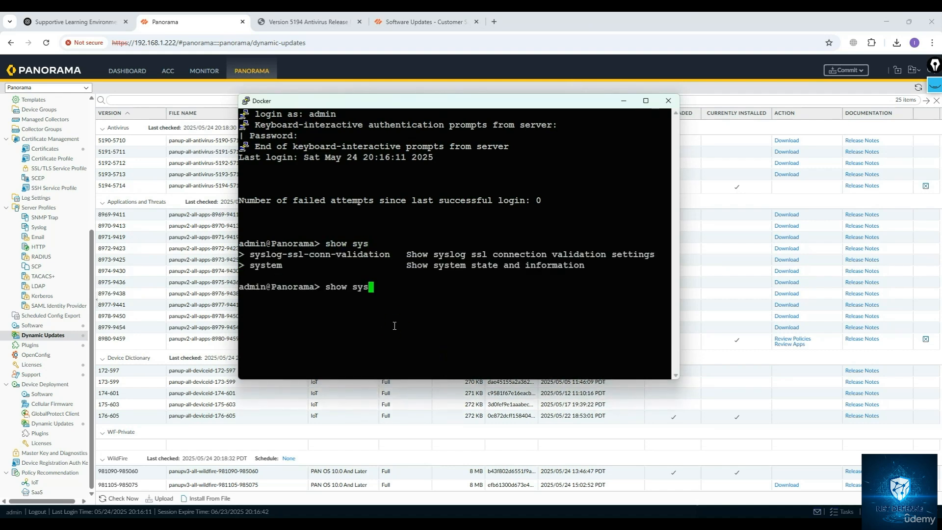
pyautogui.write('tem info')
pyautogui.press('Return')
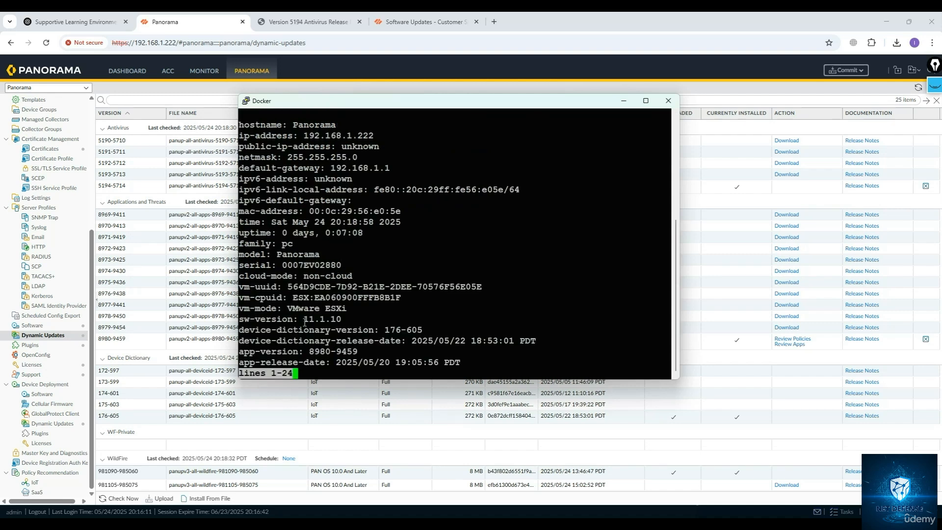
# Examine the sw-version, vm-mode and system-mode lines while paging through the system info output.
pyautogui.moveTo(304, 319); pyautogui.dragTo(342, 320)
pyautogui.click(287, 313)
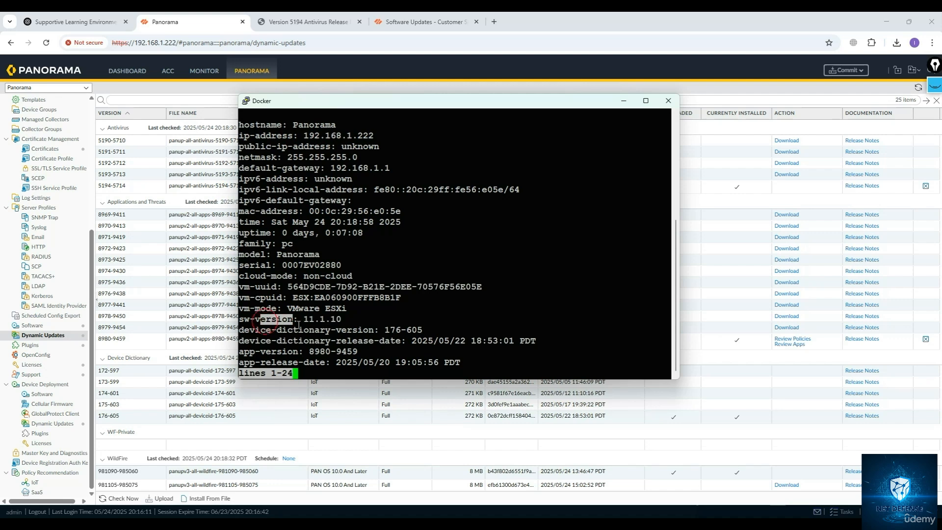
pyautogui.moveTo(288, 313); pyautogui.dragTo(346, 310)
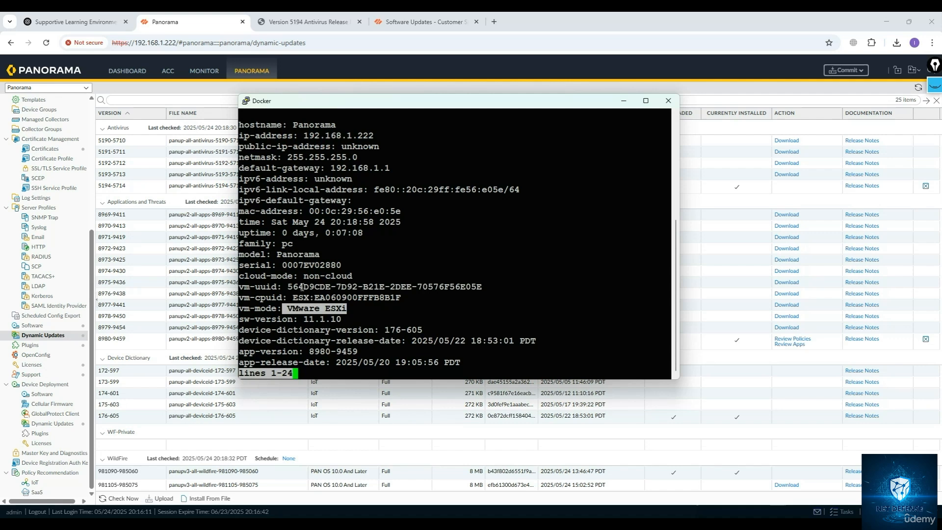
pyautogui.press('space')
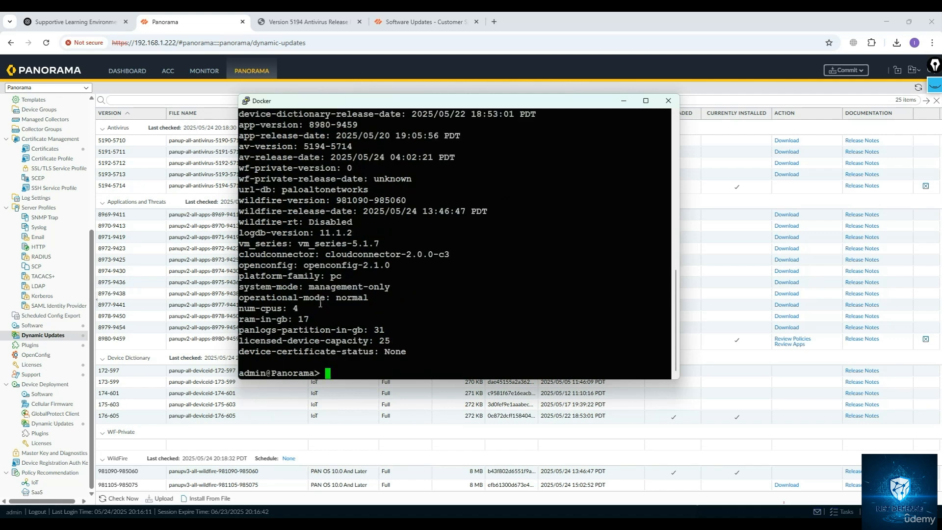
pyautogui.moveTo(307, 289); pyautogui.dragTo(391, 288)
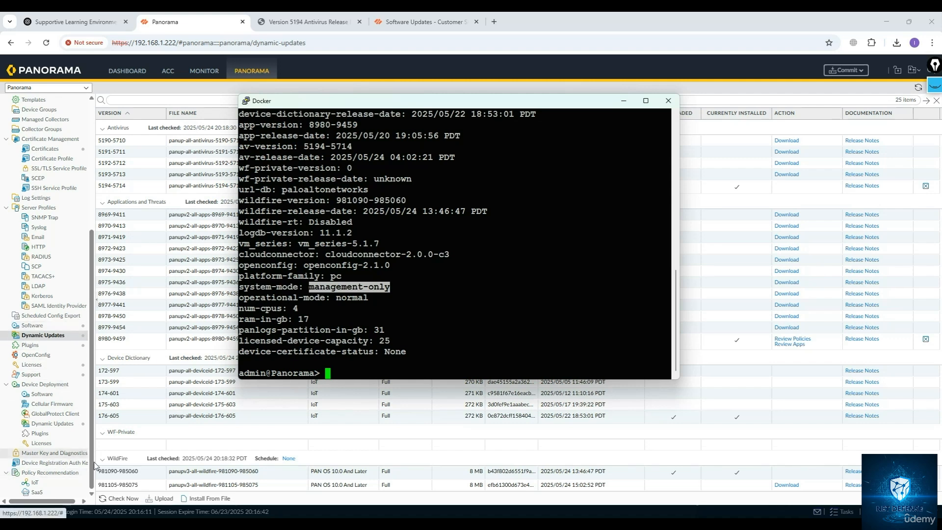
pyautogui.click(318, 369)
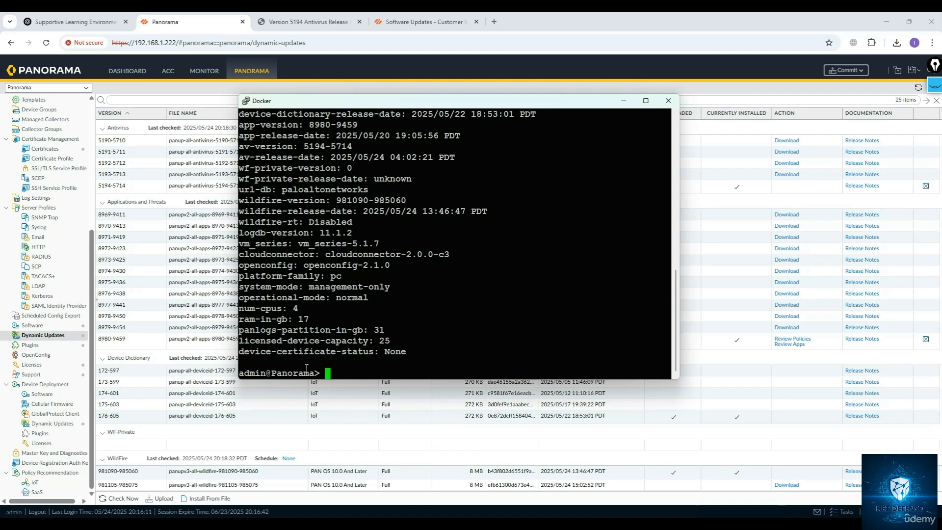
# Request a download of software version 11.1.10 with request system software download version, checking the options listed.
pyautogui.write('request')
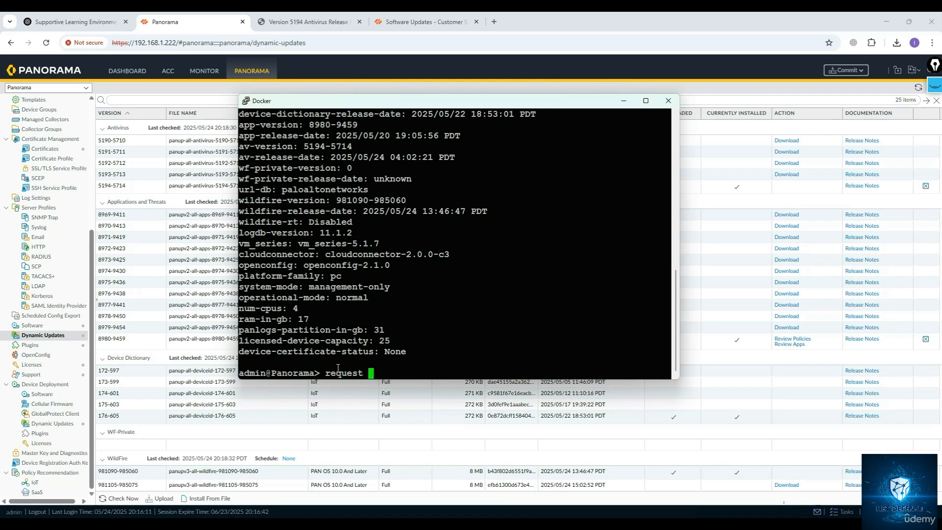
pyautogui.write(' system software ')
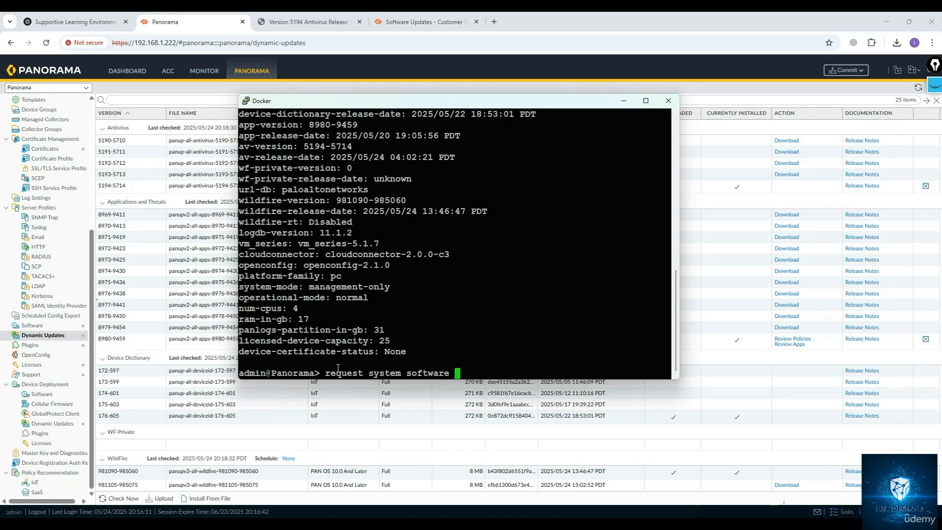
pyautogui.write('download')
pyautogui.press('?')
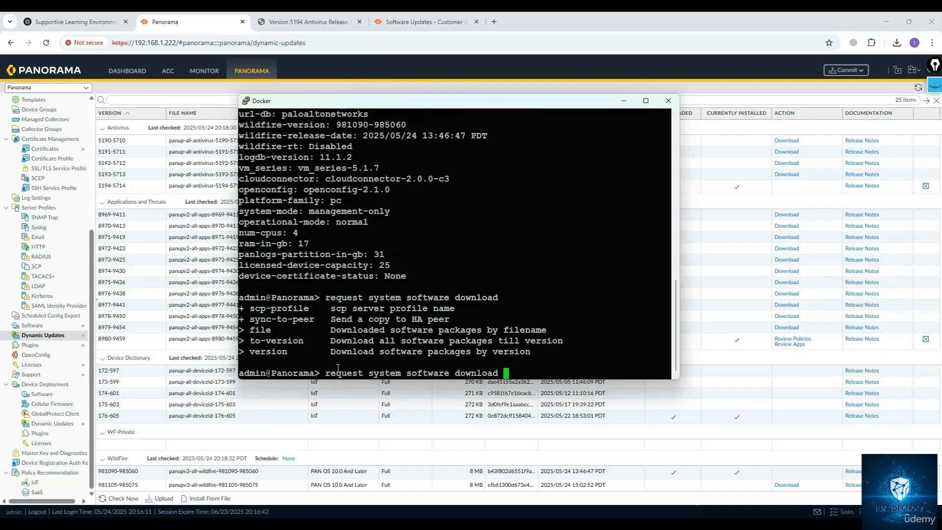
pyautogui.write('version')
pyautogui.press('?')
pyautogui.press('?')
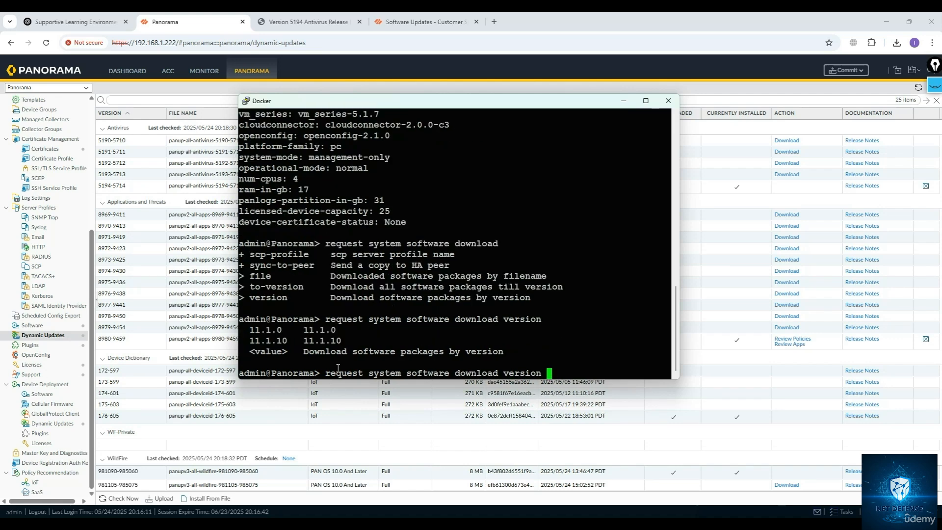
pyautogui.press('?')
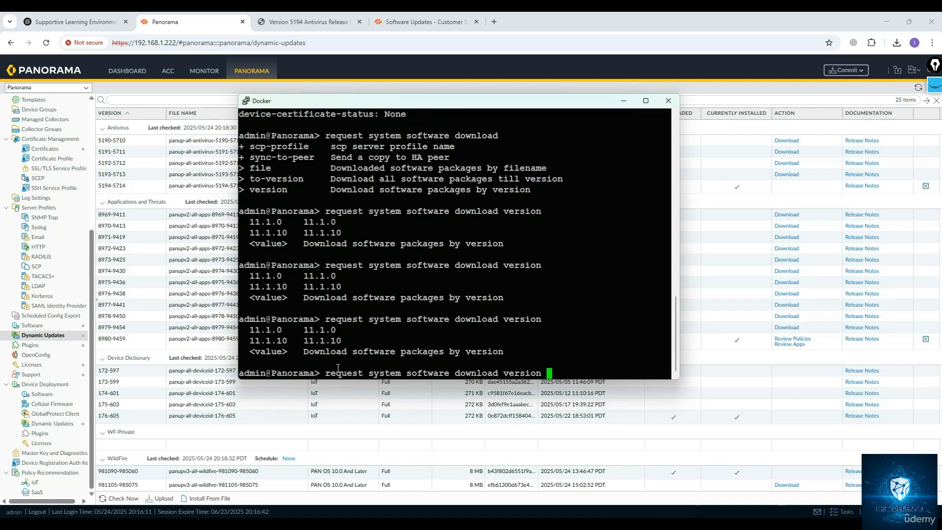
pyautogui.write('11.1.10')
pyautogui.press('Return')
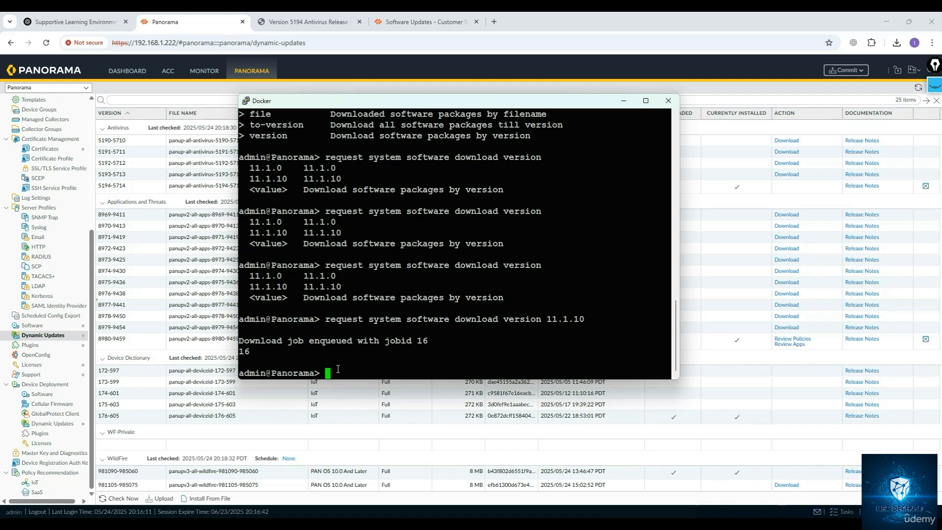
# Run show jobs all and examine the download job's status.
pyautogui.write('show jobs all')
pyautogui.press('Return')
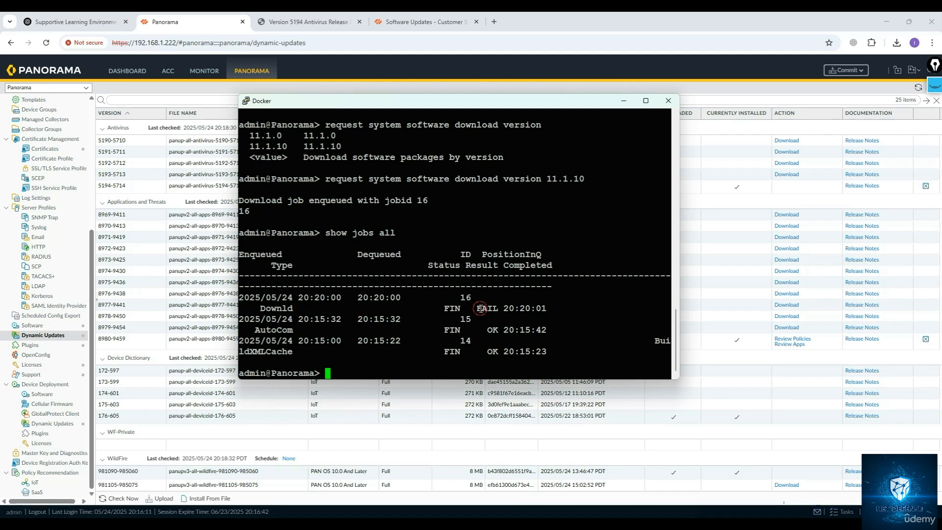
pyautogui.moveTo(476, 308); pyautogui.dragTo(513, 311)
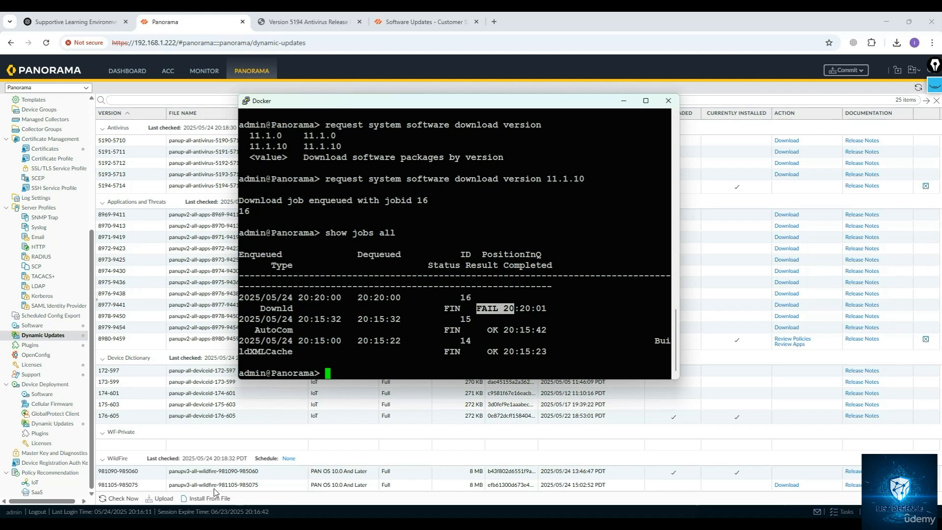
# Browse the available scp import command options in the CLI.
pyautogui.click(336, 371)
pyautogui.write('scp ')
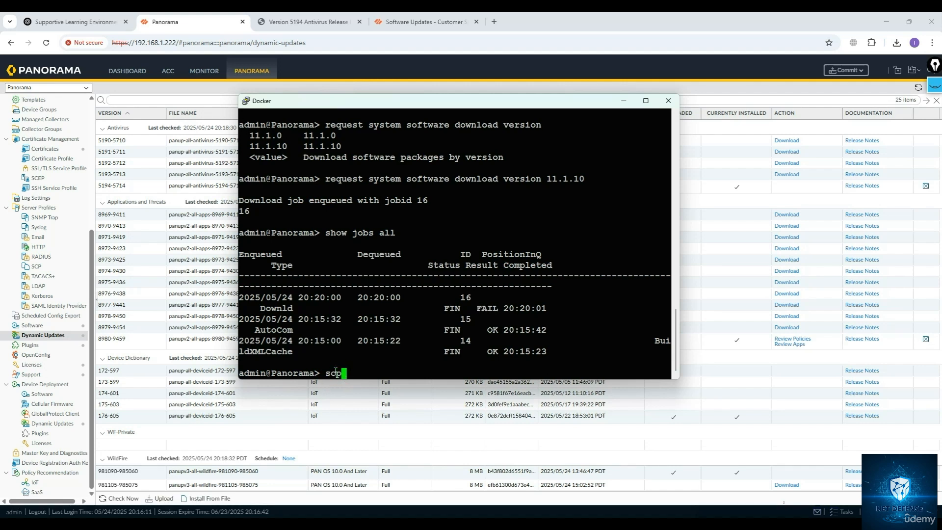
pyautogui.write('?')
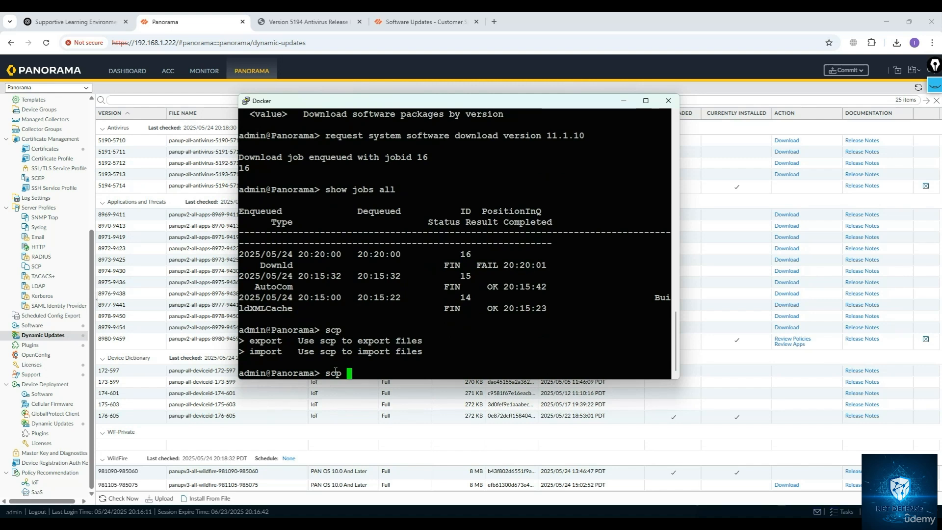
pyautogui.write('import ?')
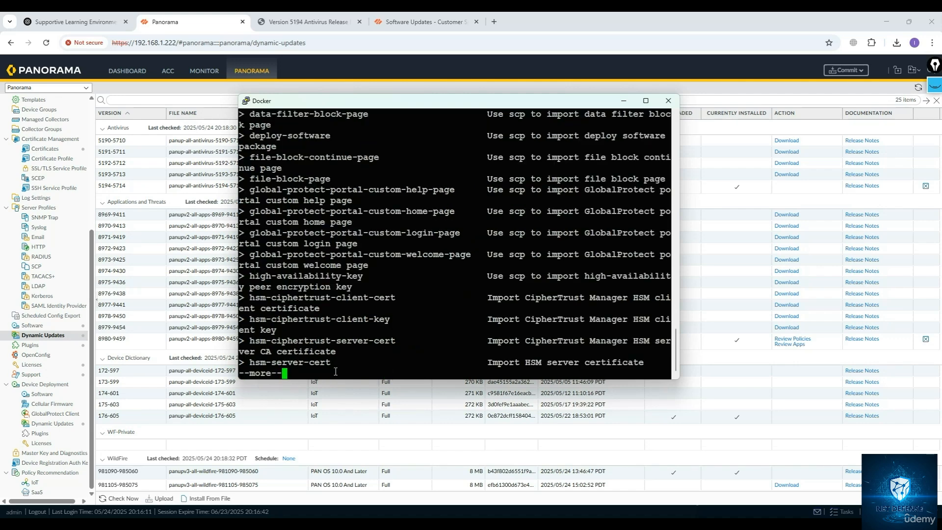
pyautogui.press('space')
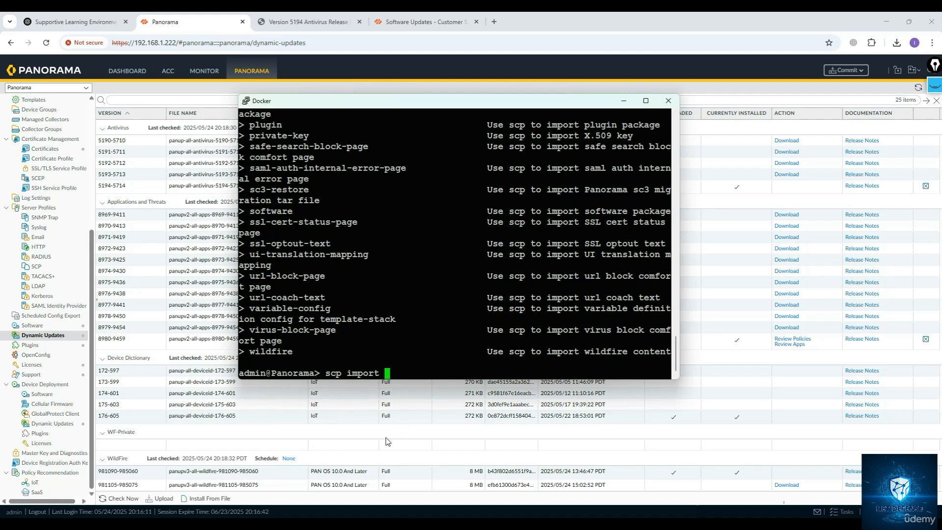
pyautogui.press('BackSpace')
pyautogui.press('BackSpace')
pyautogui.press('BackSpace')
pyautogui.press('BackSpace')
pyautogui.press('BackSpace')
pyautogui.press('BackSpace')
pyautogui.press('BackSpace')
pyautogui.press('BackSpace')
pyautogui.press('BackSpace')
pyautogui.press('BackSpace')
pyautogui.press('BackSpace')
# Run show system software status and page through the process list.
pyautogui.write('show sys')
pyautogui.press('?')
pyautogui.press('Tab')
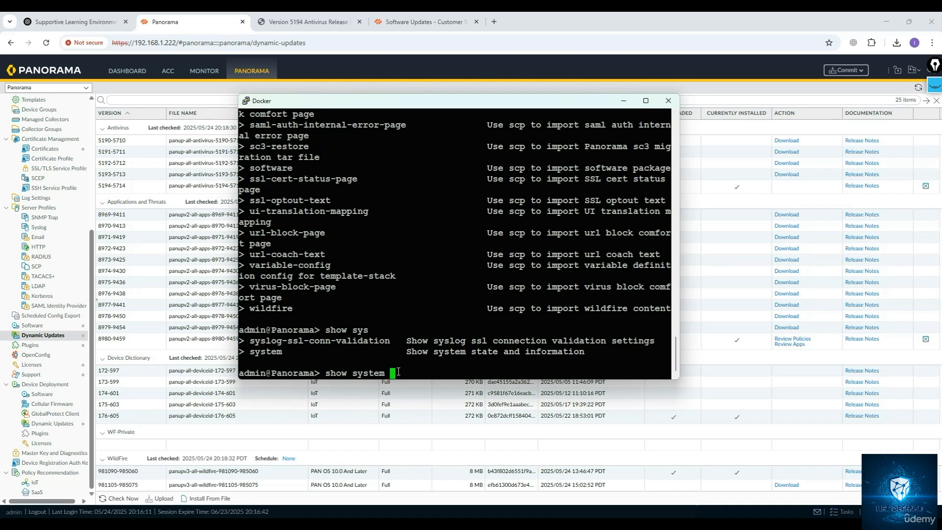
pyautogui.write('so')
pyautogui.press('Tab')
pyautogui.write('fil')
pyautogui.press('BackSpace')
pyautogui.press('BackSpace')
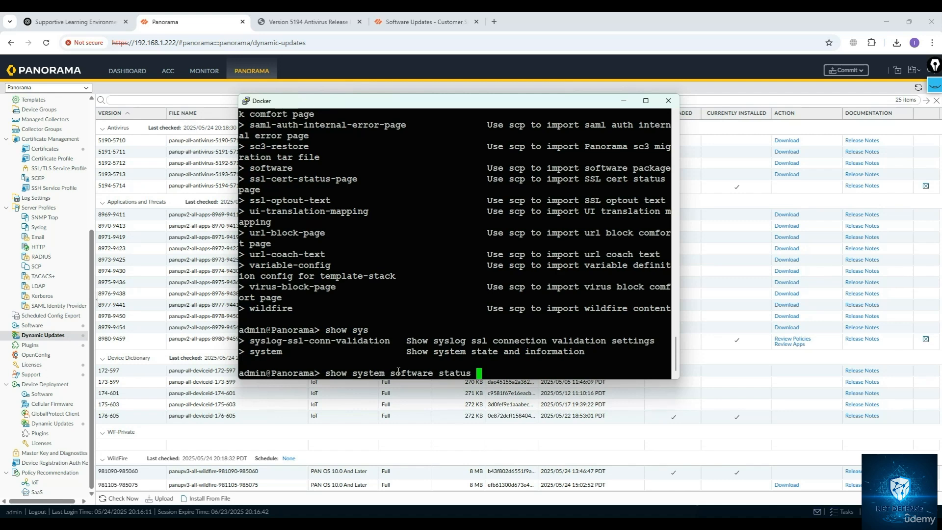
pyautogui.press('Return')
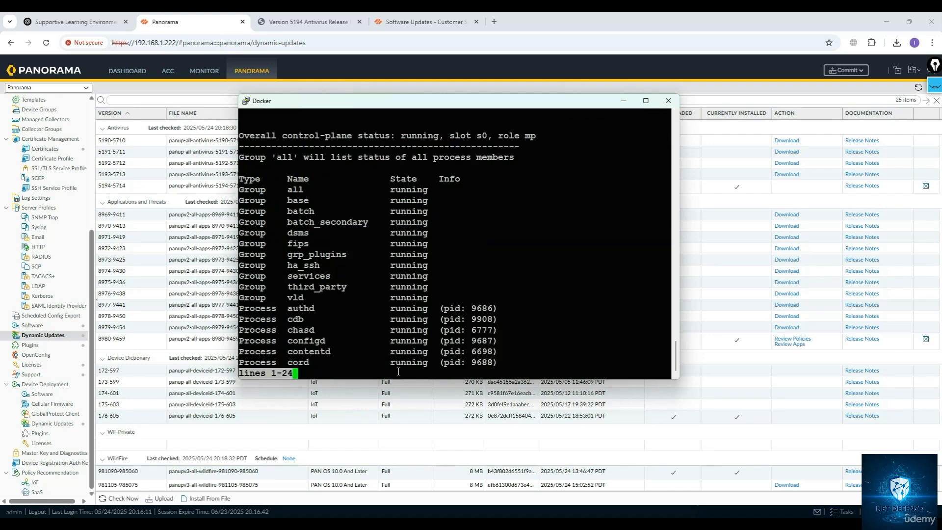
pyautogui.press('space')
pyautogui.press('space')
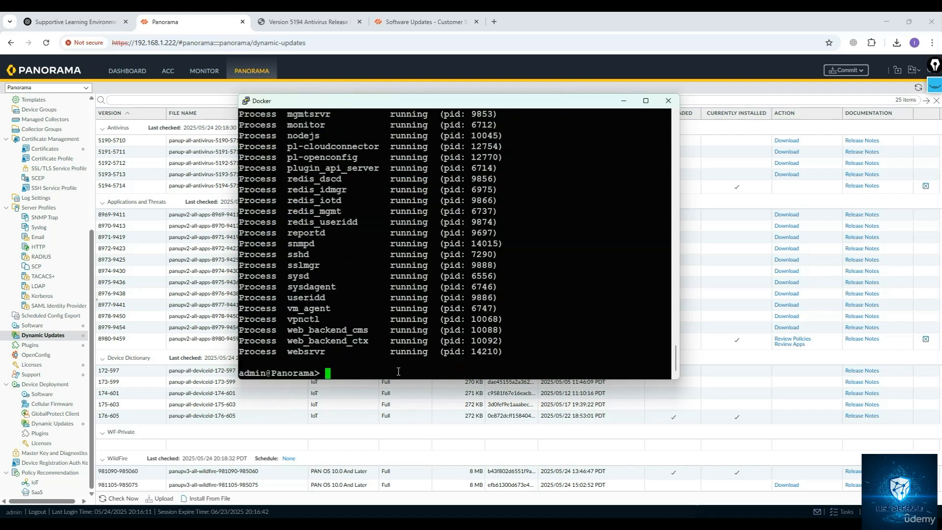
# List the available request commands, then the options under request system software.
pyautogui.press('Up')
pyautogui.press('BackSpace')
pyautogui.press('BackSpace')
pyautogui.press('BackSpace')
pyautogui.press('BackSpace')
pyautogui.press('BackSpace')
pyautogui.press('BackSpace')
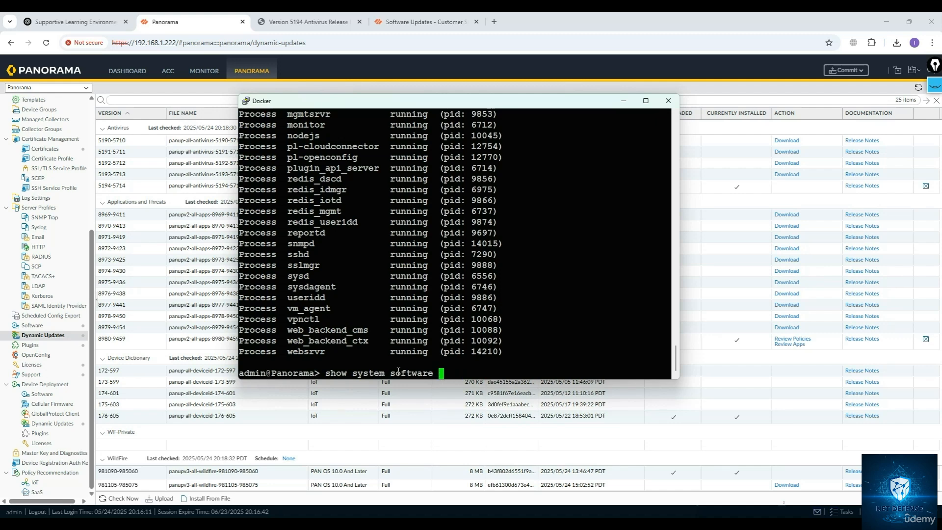
pyautogui.write('dil')
pyautogui.press('BackSpace')
pyautogui.press('BackSpace')
pyautogui.press('BackSpace')
pyautogui.write('fil')
pyautogui.press('BackSpace')
pyautogui.press('BackSpace')
pyautogui.press('BackSpace')
pyautogui.press('BackSpace')
pyautogui.press('BackSpace')
pyautogui.press('BackSpace')
pyautogui.press('BackSpace')
pyautogui.press('BackSpace')
pyautogui.press('BackSpace')
pyautogui.press('BackSpace')
pyautogui.press('BackSpace')
pyautogui.press('BackSpace')
pyautogui.press('BackSpace')
pyautogui.press('BackSpace')
pyautogui.press('BackSpace')
pyautogui.press('BackSpace')
pyautogui.press('BackSpace')
pyautogui.press('BackSpace')
pyautogui.press('BackSpace')
pyautogui.press('BackSpace')
pyautogui.press('BackSpace')
pyautogui.press('BackSpace')
pyautogui.press('BackSpace')
pyautogui.press('BackSpace')
pyautogui.write('re')
pyautogui.press('?')
pyautogui.write('u')
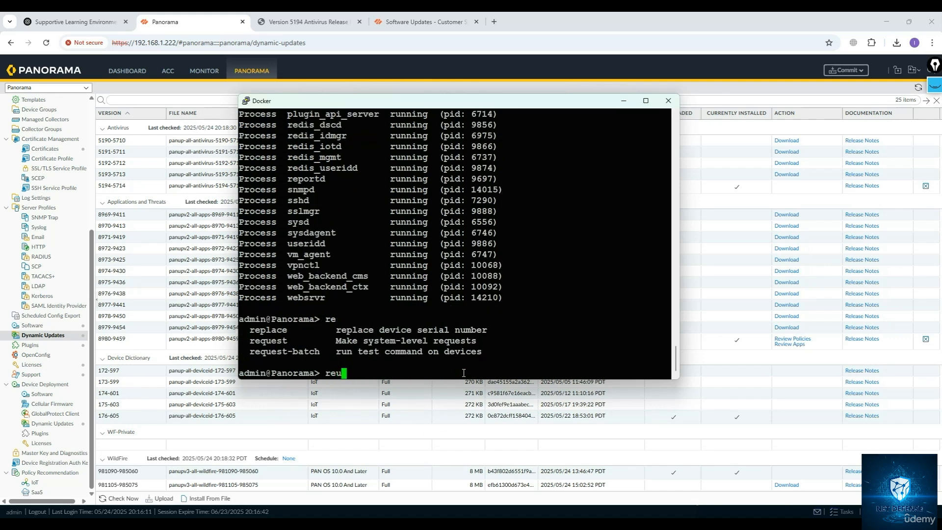
pyautogui.press('BackSpace')
pyautogui.write('quest')
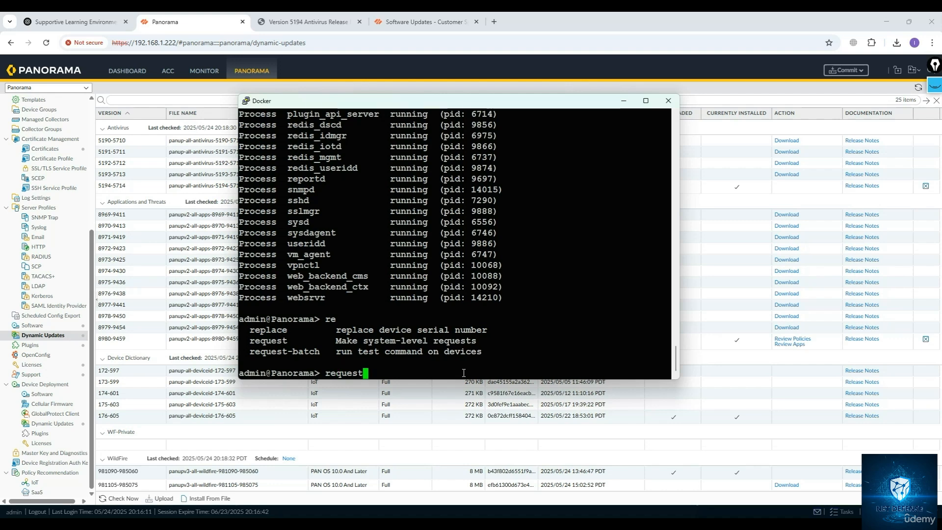
pyautogui.write(' system ')
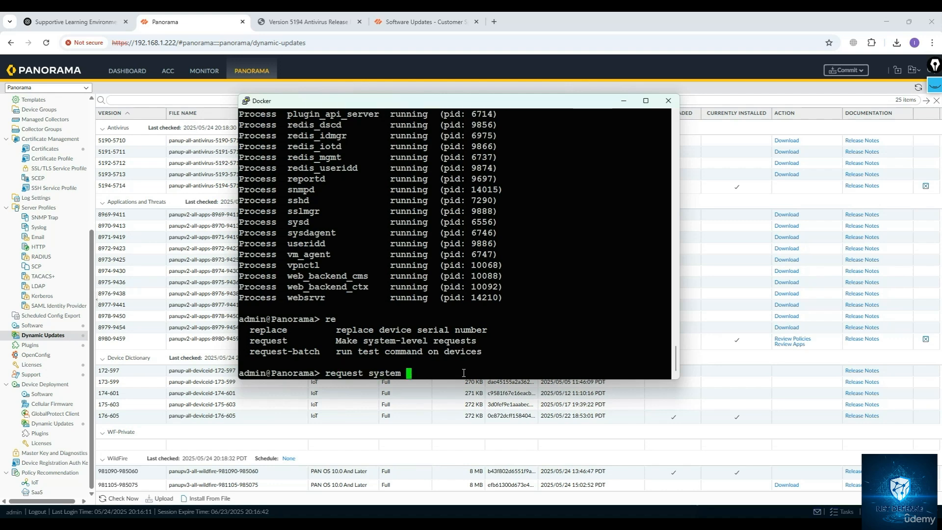
pyautogui.write('software')
pyautogui.press('?')
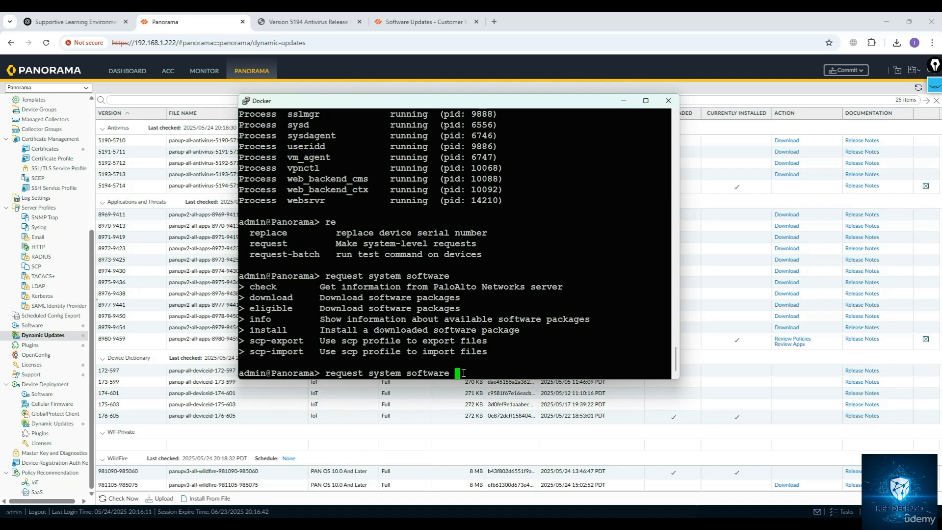
# Run request system software install version 11.1.10, checking the listed versions first, and answer the confirmation prompt.
pyautogui.write('in')
pyautogui.press('?')
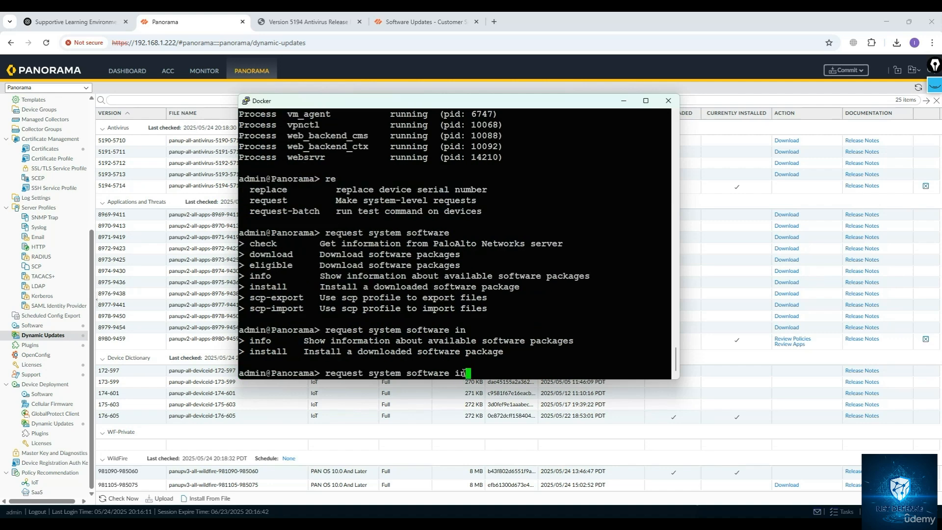
pyautogui.write('stall version')
pyautogui.press('?')
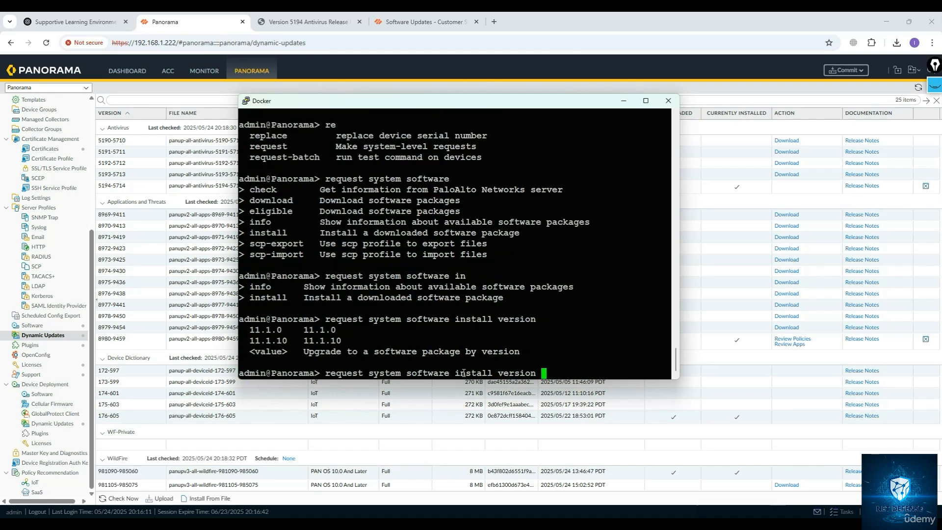
pyautogui.press('?')
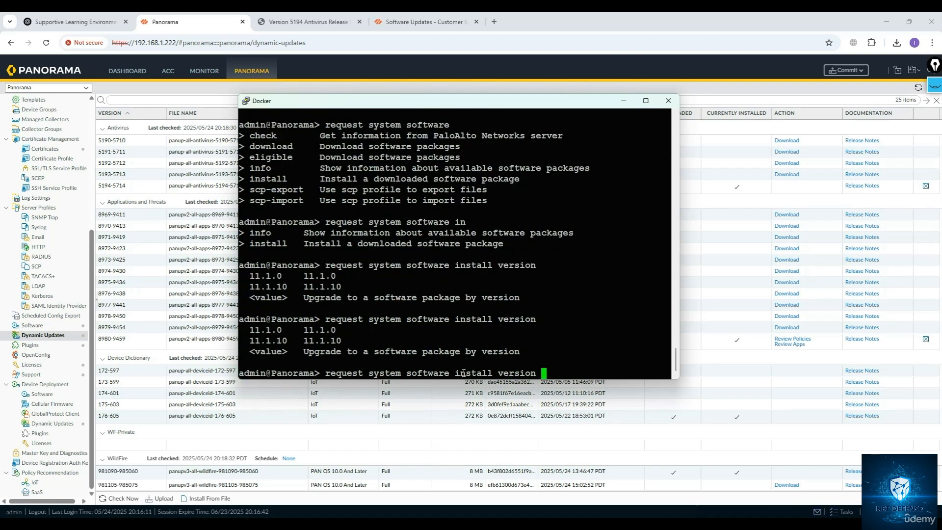
pyautogui.write('11.1.10')
pyautogui.press('Return')
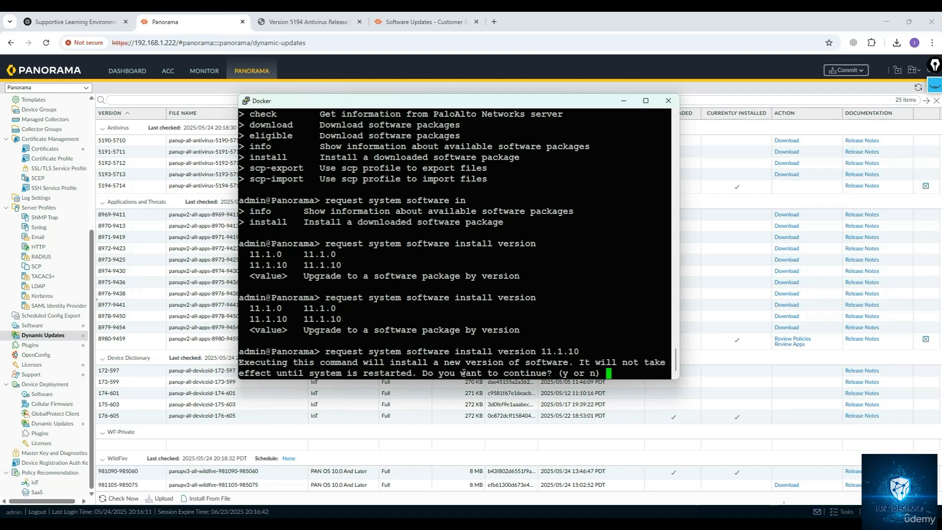
pyautogui.press('Return')
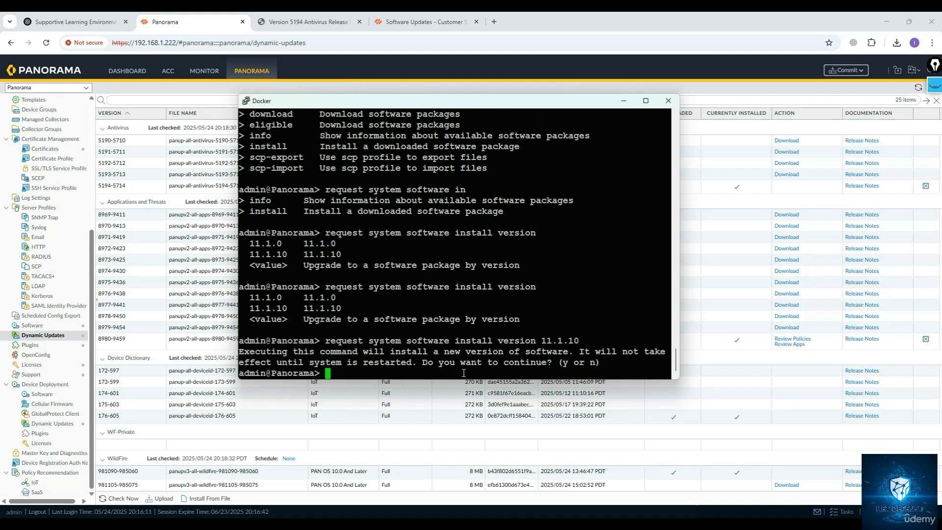
pyautogui.press('Return')
pyautogui.press('Return')
pyautogui.press('Return')
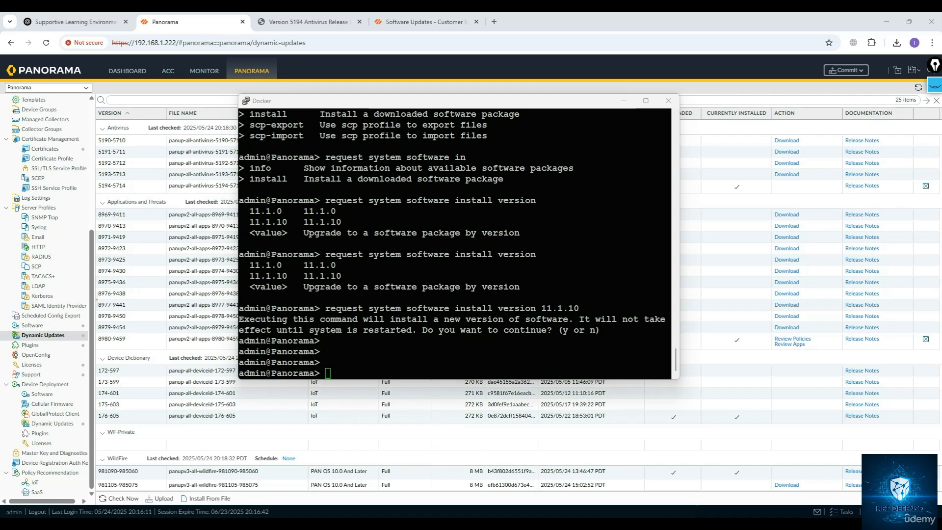
pyautogui.click(396, 349)
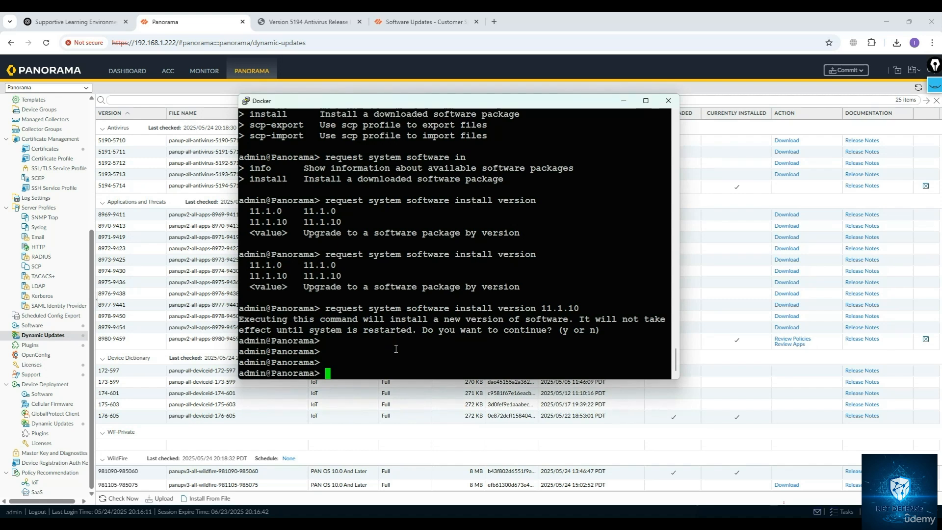
# Run show system software status and page through the process list.
pyautogui.write('show sys')
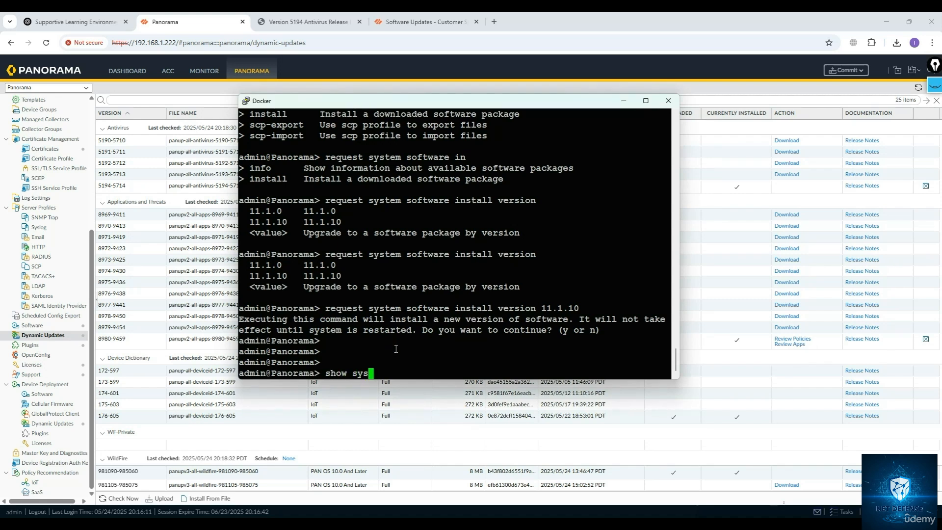
pyautogui.write('tem software status')
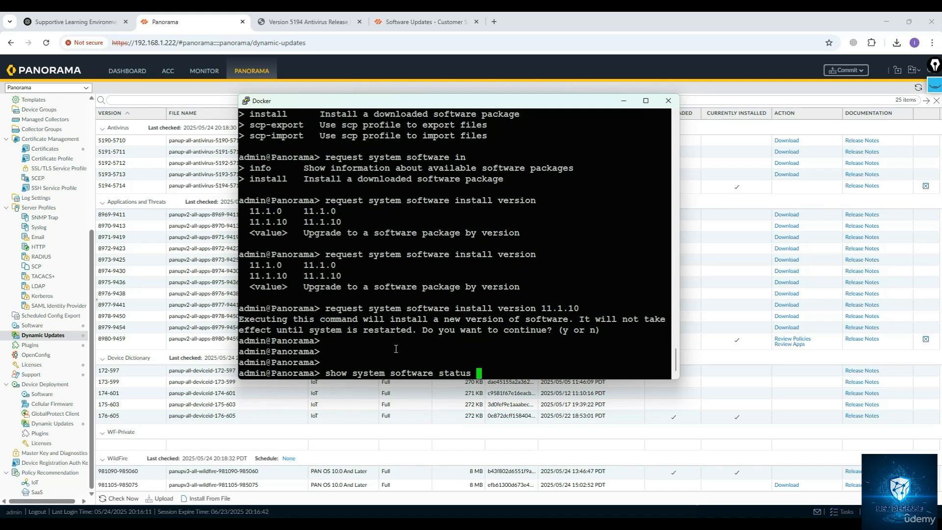
pyautogui.press('Return')
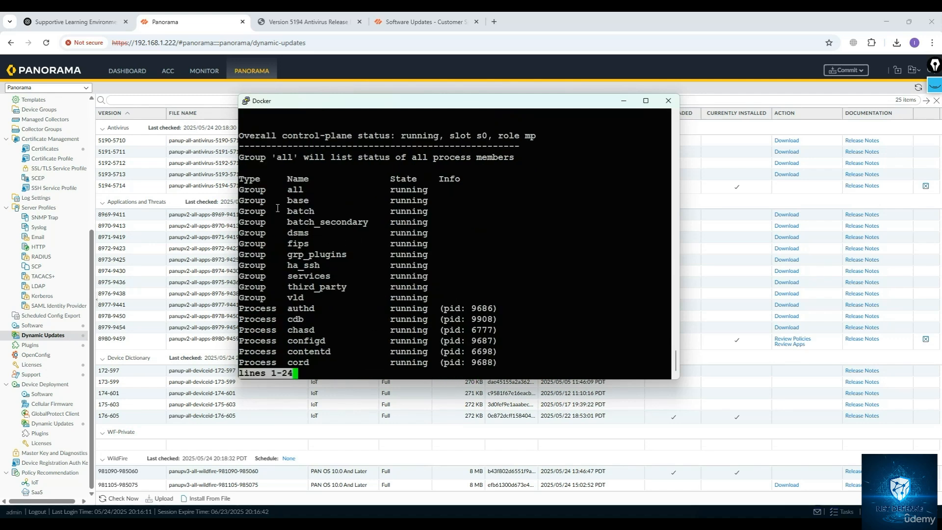
pyautogui.press('space')
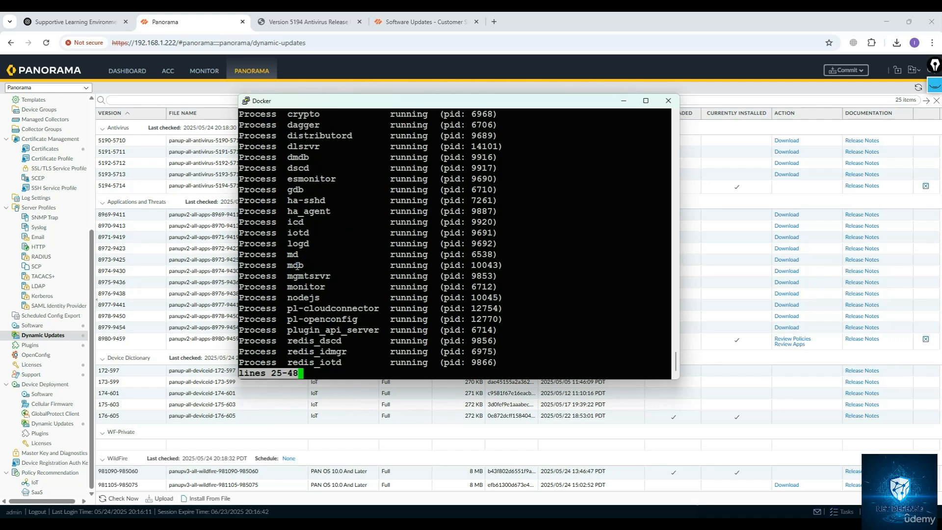
pyautogui.press('space')
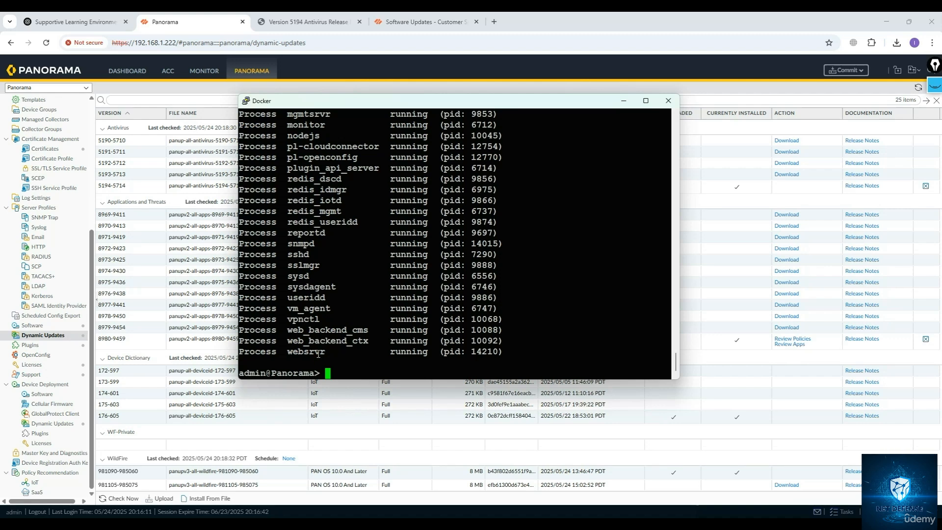
# Scroll through the process status output and highlight individual process names to examine them.
pyautogui.doubleClick(318, 352)
pyautogui.scroll(4, 331, 314)
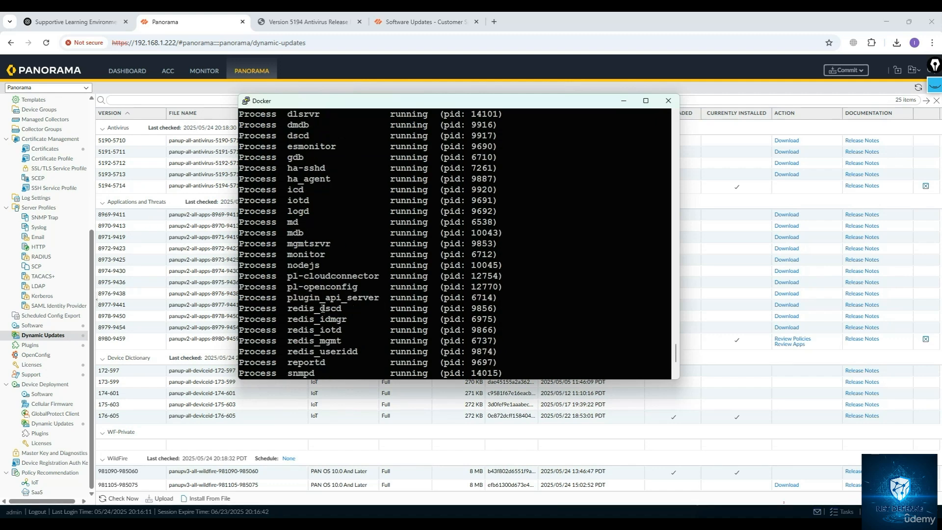
pyautogui.scroll(8, 322, 300)
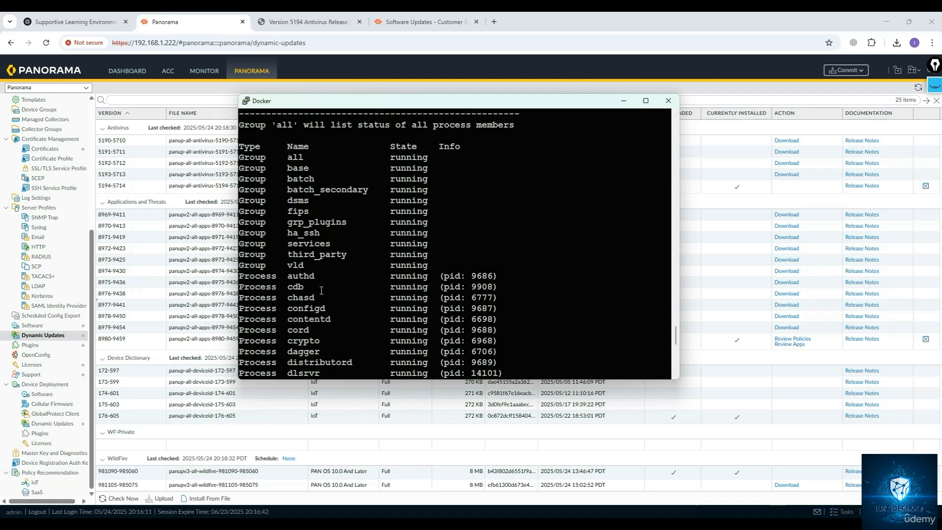
pyautogui.scroll(-8, 318, 290)
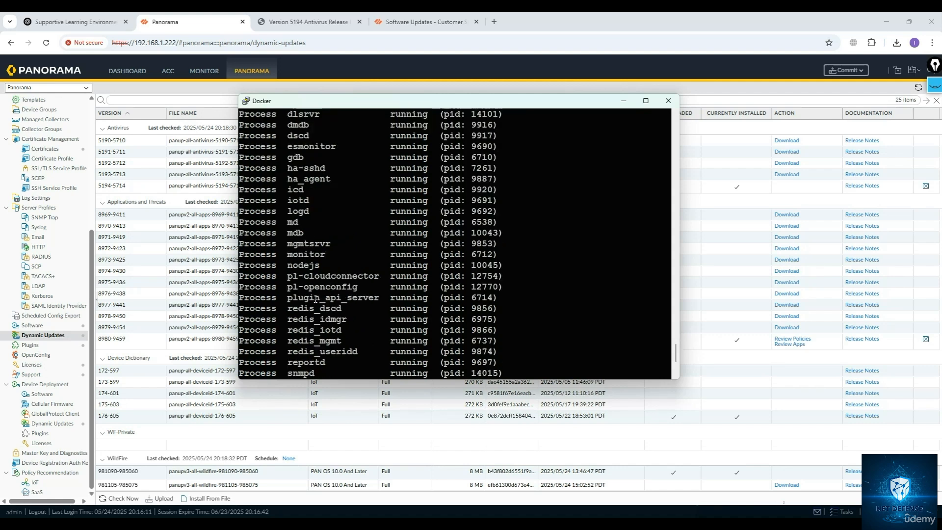
pyautogui.moveTo(284, 254); pyautogui.dragTo(322, 257)
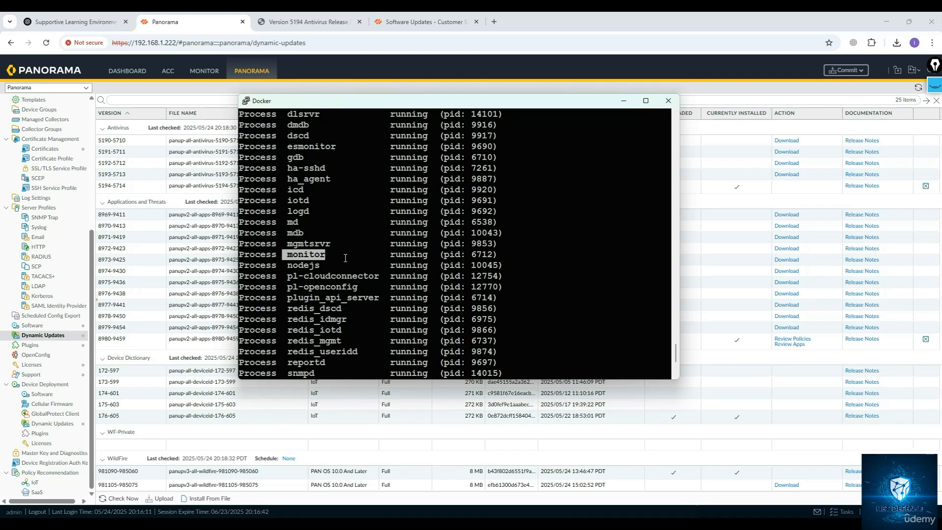
pyautogui.moveTo(287, 168); pyautogui.dragTo(326, 169)
pyautogui.scroll(-4, 331, 250)
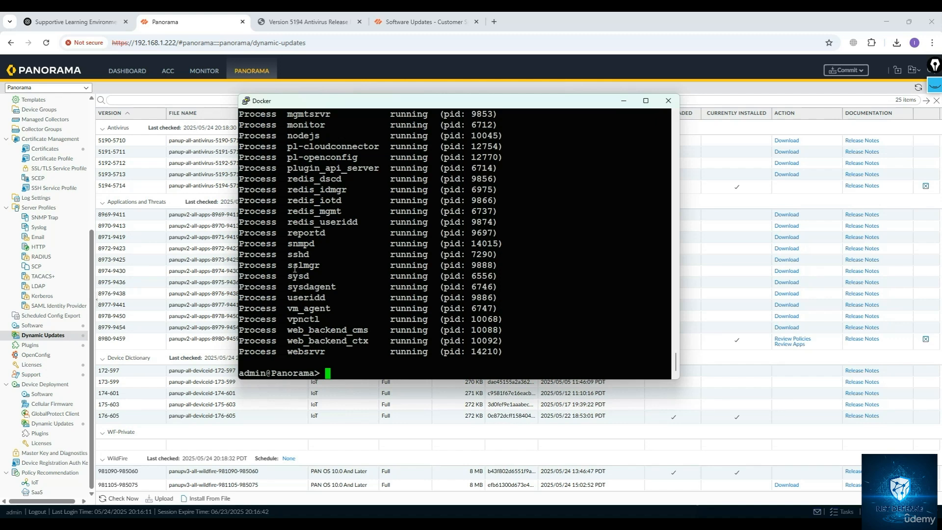
pyautogui.moveTo(288, 255); pyautogui.dragTo(310, 261)
pyautogui.moveTo(293, 297); pyautogui.dragTo(331, 297)
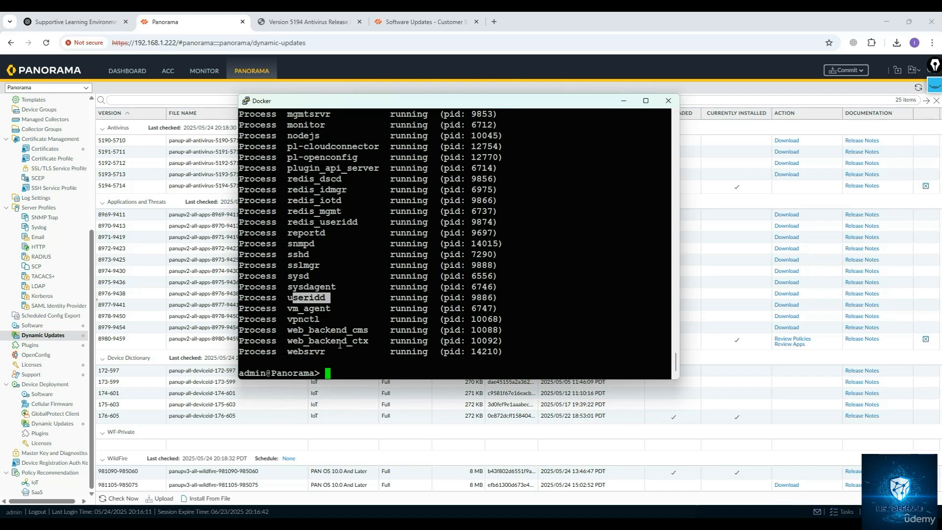
pyautogui.click(361, 347)
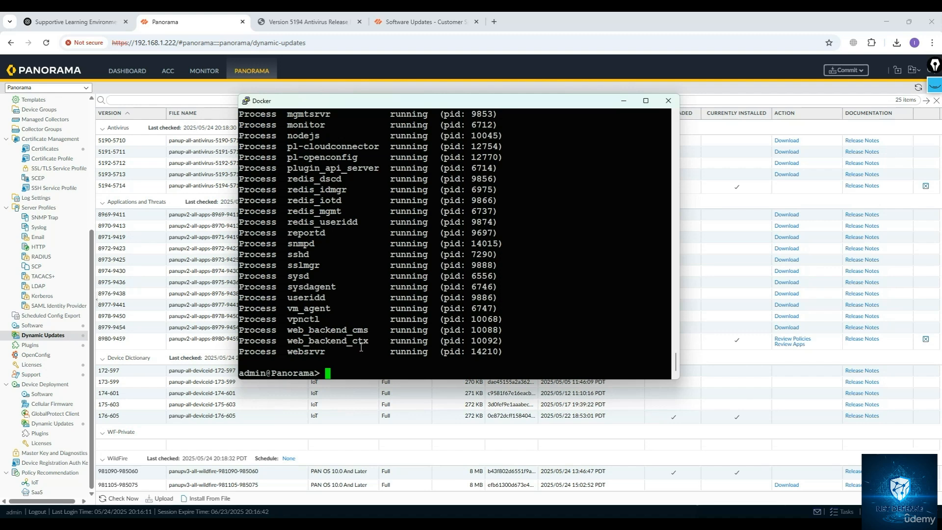
# Browse the request system software subcommands again using completion and inline help.
pyautogui.write('request system do')
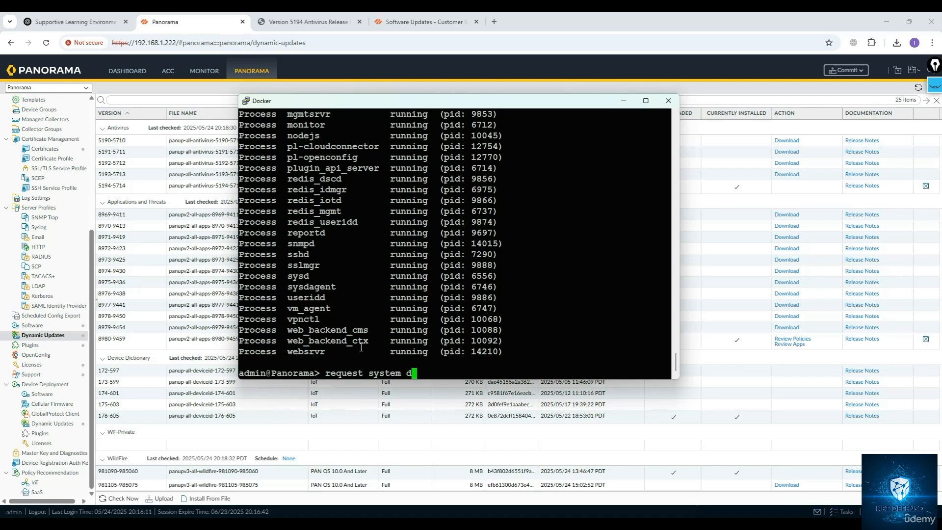
pyautogui.press('BackSpace')
pyautogui.press('BackSpace')
pyautogui.write('so')
pyautogui.press('Tab')
pyautogui.write('dow')
pyautogui.press('Tab')
pyautogui.press('BackSpace')
pyautogui.press('BackSpace')
pyautogui.press('BackSpace')
pyautogui.press('BackSpace')
pyautogui.press('BackSpace')
pyautogui.press('BackSpace')
pyautogui.press('BackSpace')
pyautogui.press('BackSpace')
pyautogui.press('BackSpace')
pyautogui.press('?')
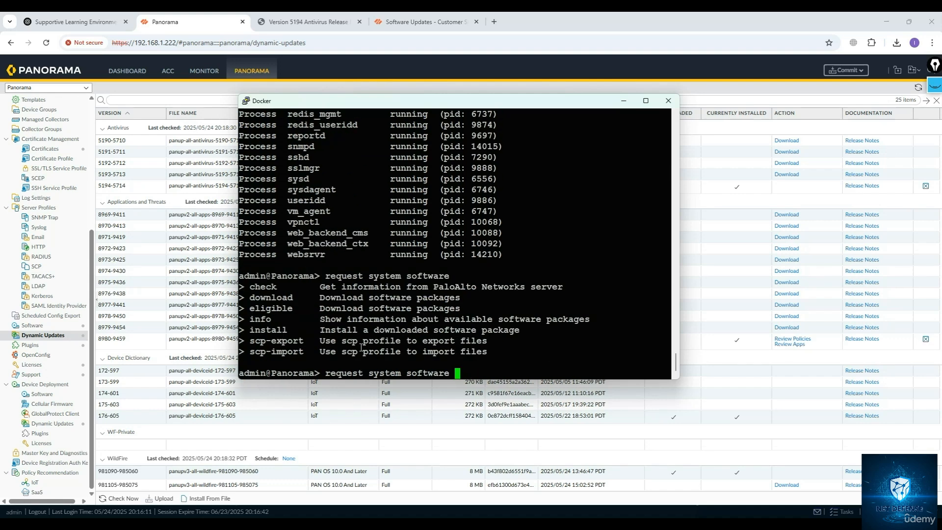